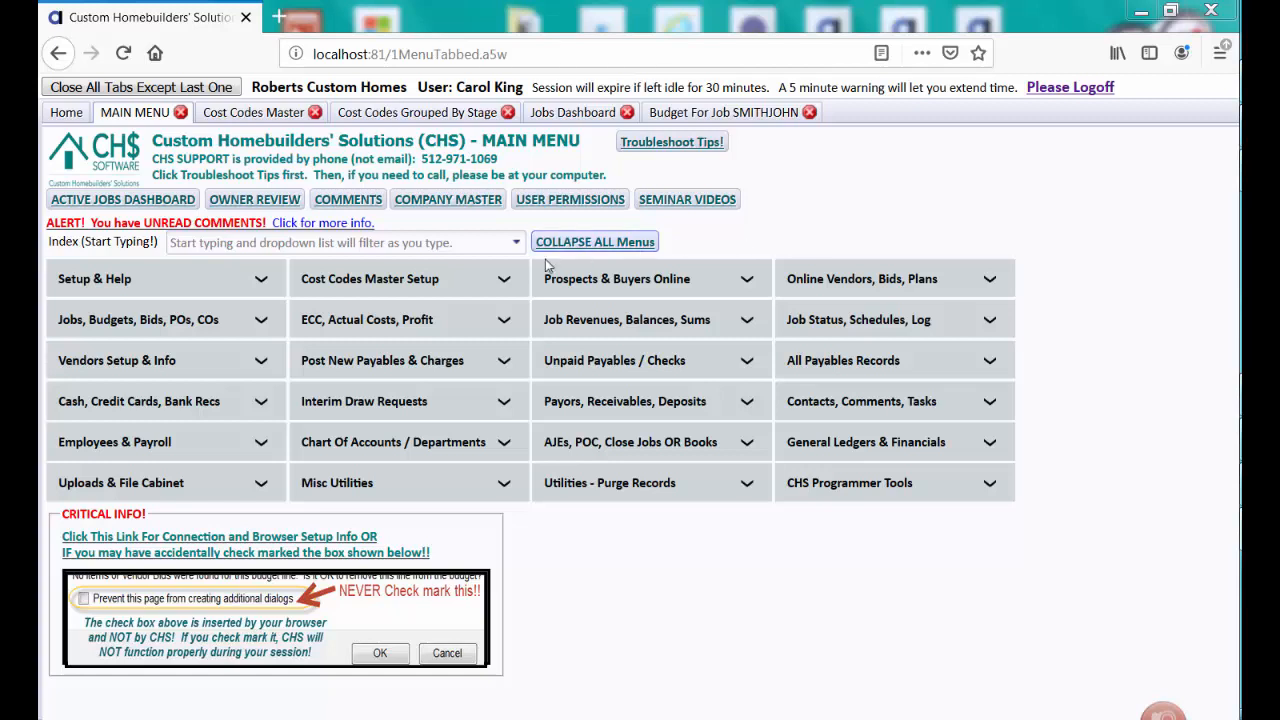
Review the Job STAGES Categories list under Cost Codes Master Setup and close it
{"action": "left_click", "coordinate": [469, 288]}
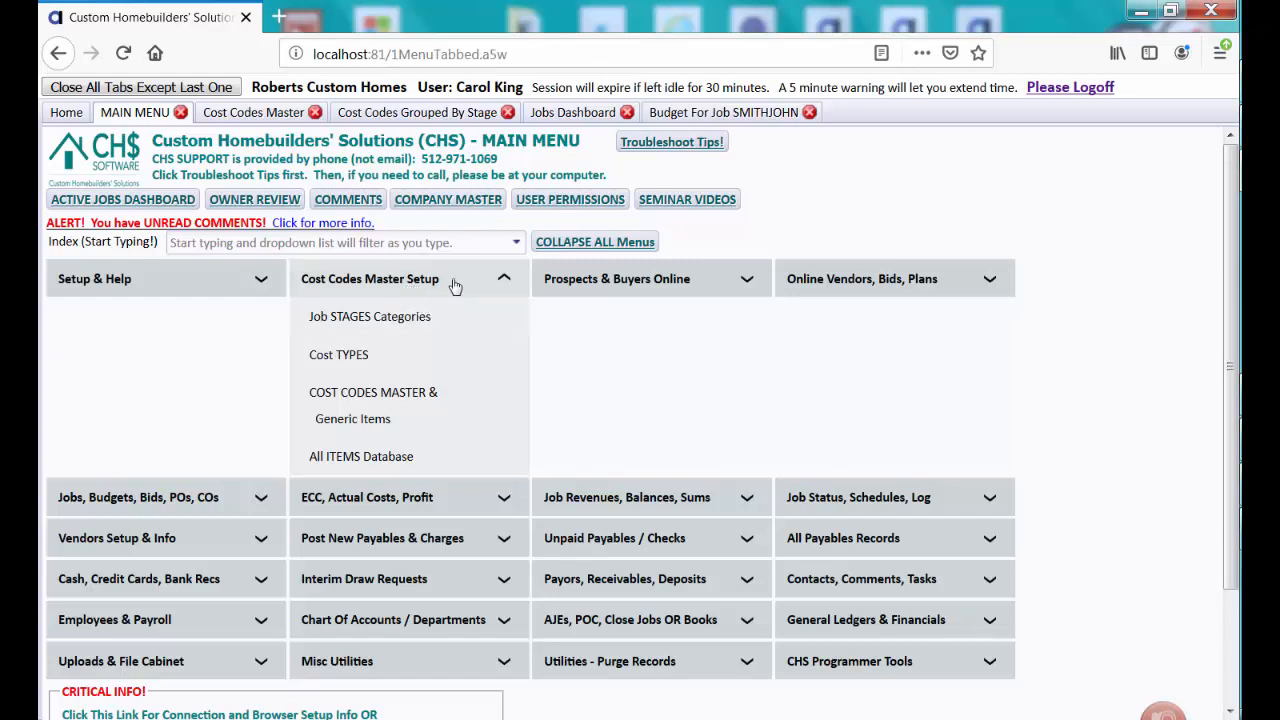
{"action": "left_click", "coordinate": [405, 320]}
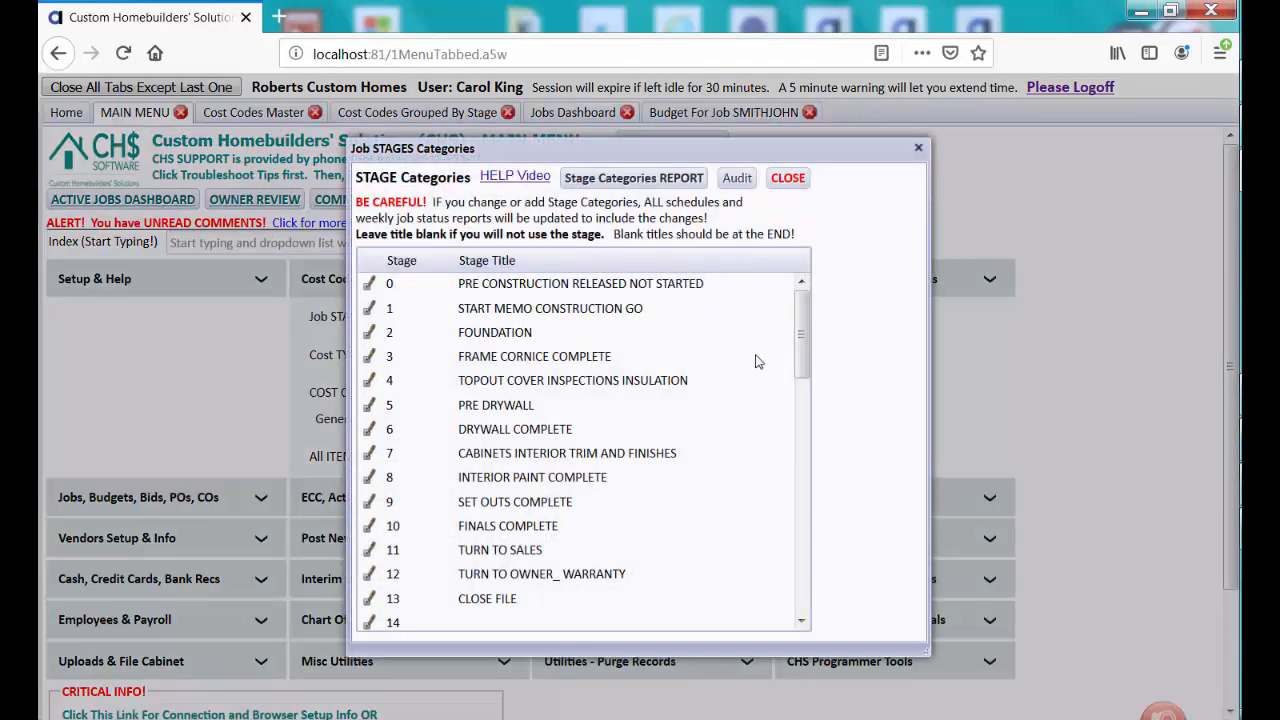
{"action": "left_click", "coordinate": [784, 179]}
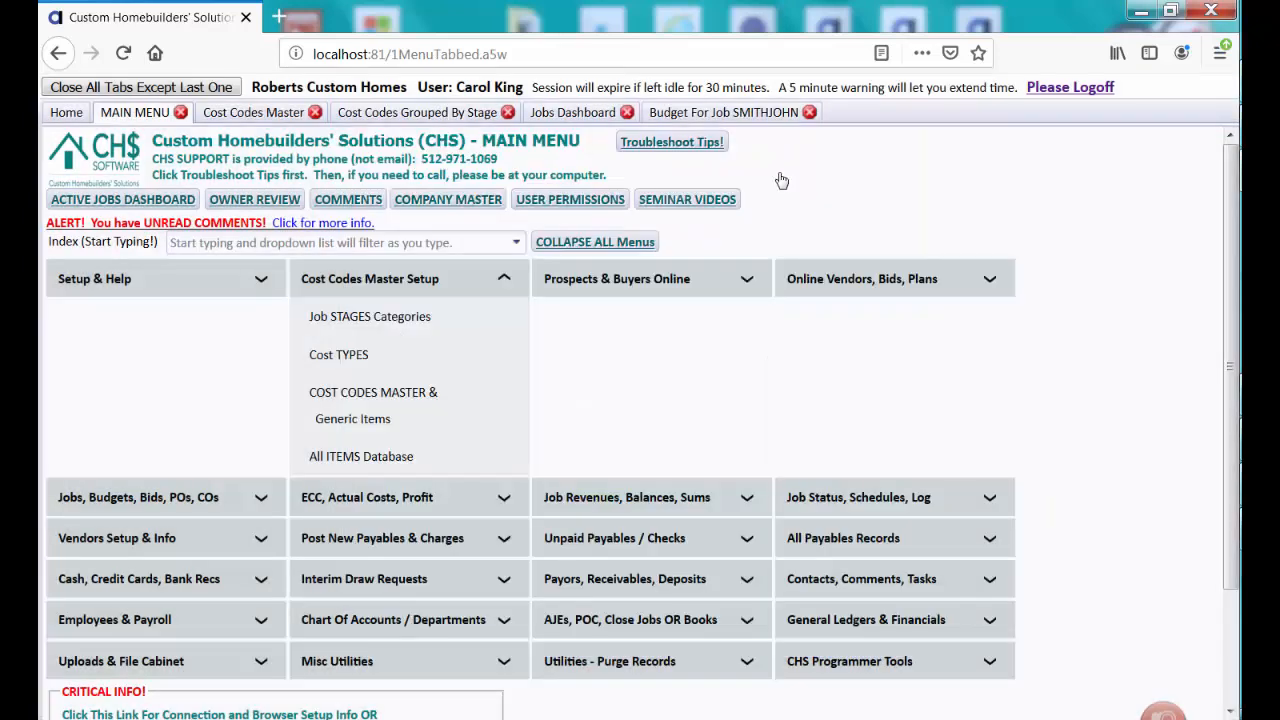
Review the Jobs Weekly Progress Status list of stages and dates for active jobs, and close it
{"action": "left_click", "coordinate": [898, 497]}
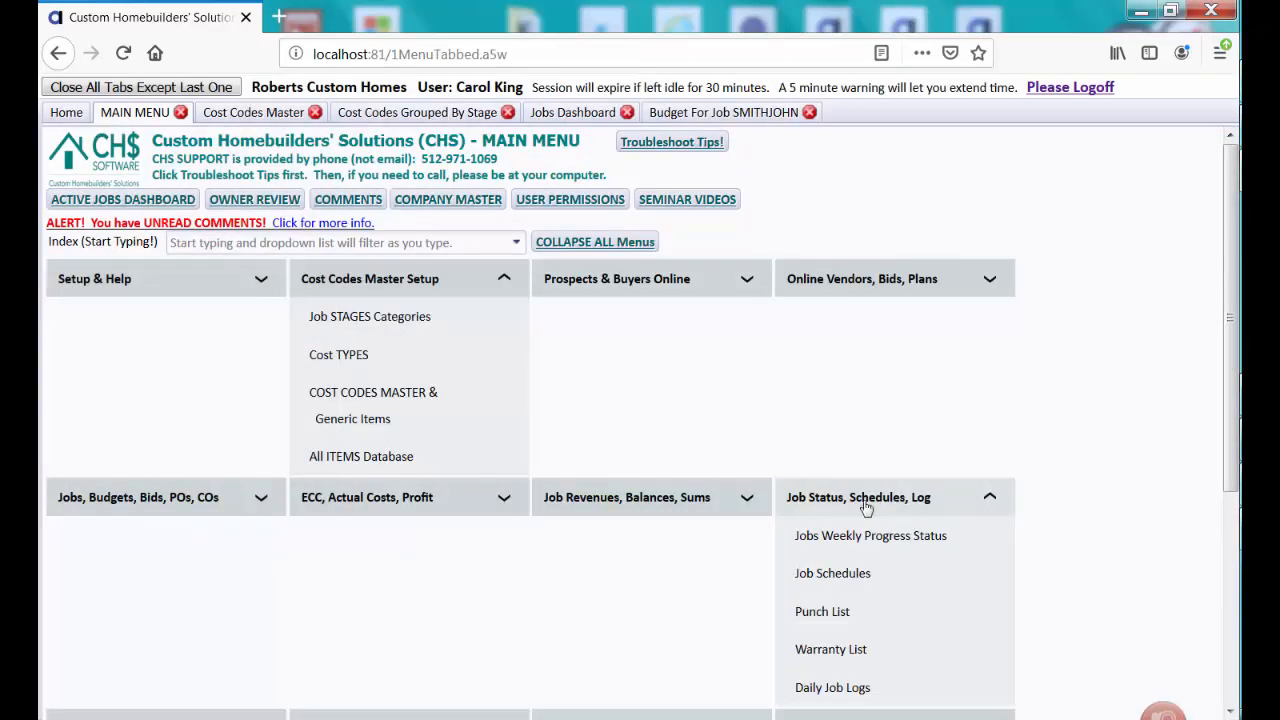
{"action": "left_click", "coordinate": [817, 537]}
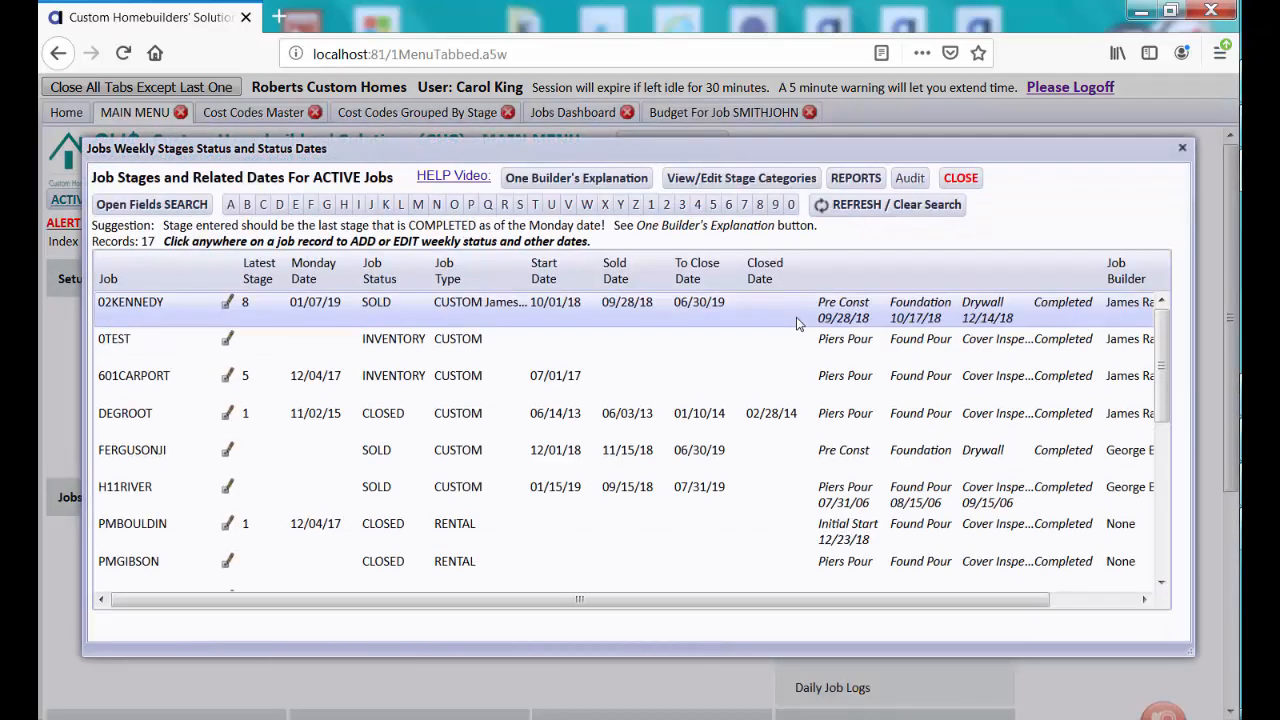
{"action": "left_click", "coordinate": [959, 179]}
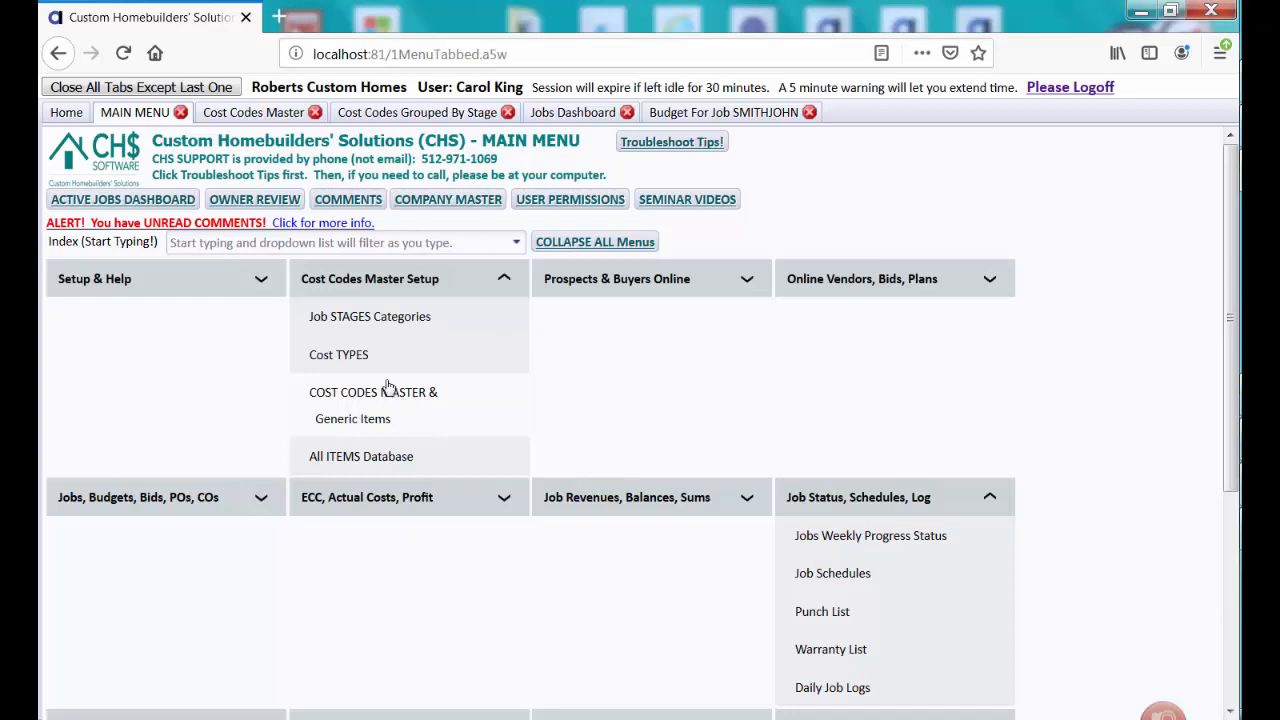
Check the stages assigned to the 3600 Plumbing cost codes in Cost Codes Master, showing the stage title for Topout Plumbing
{"action": "left_click", "coordinate": [262, 117]}
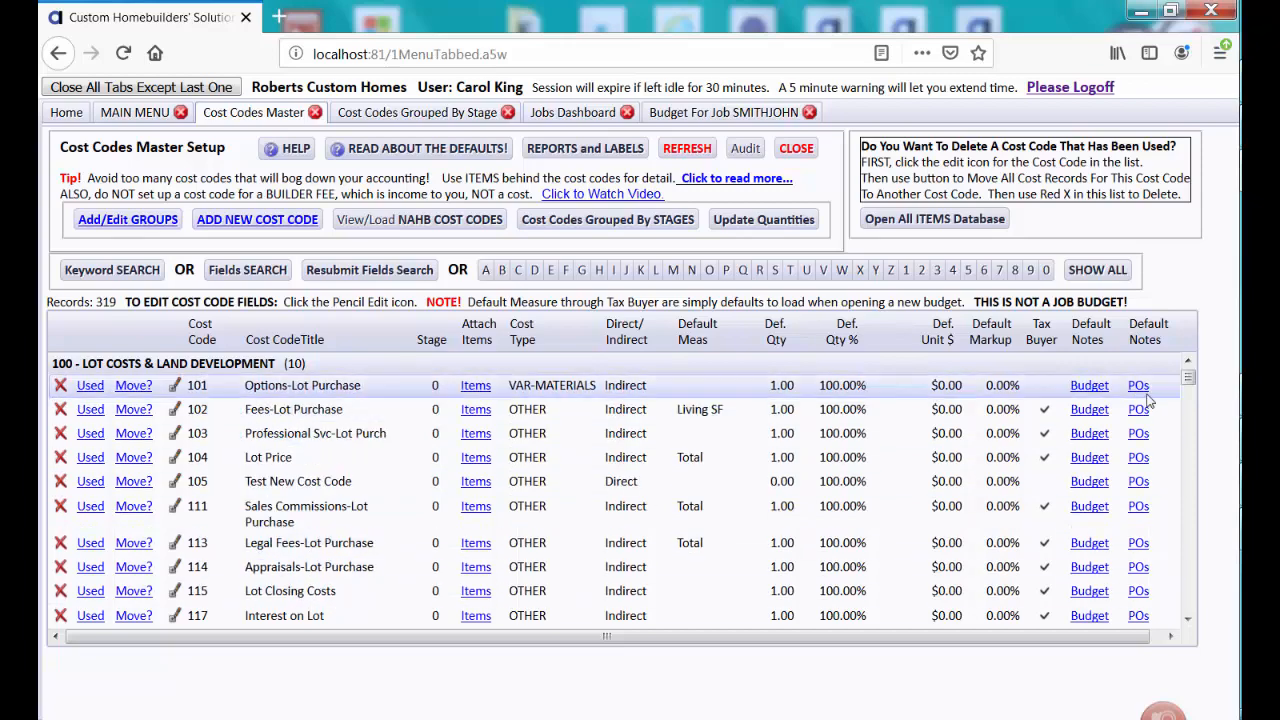
{"action": "left_click_drag", "start_coordinate": [1188, 379], "coordinate": [1186, 448]}
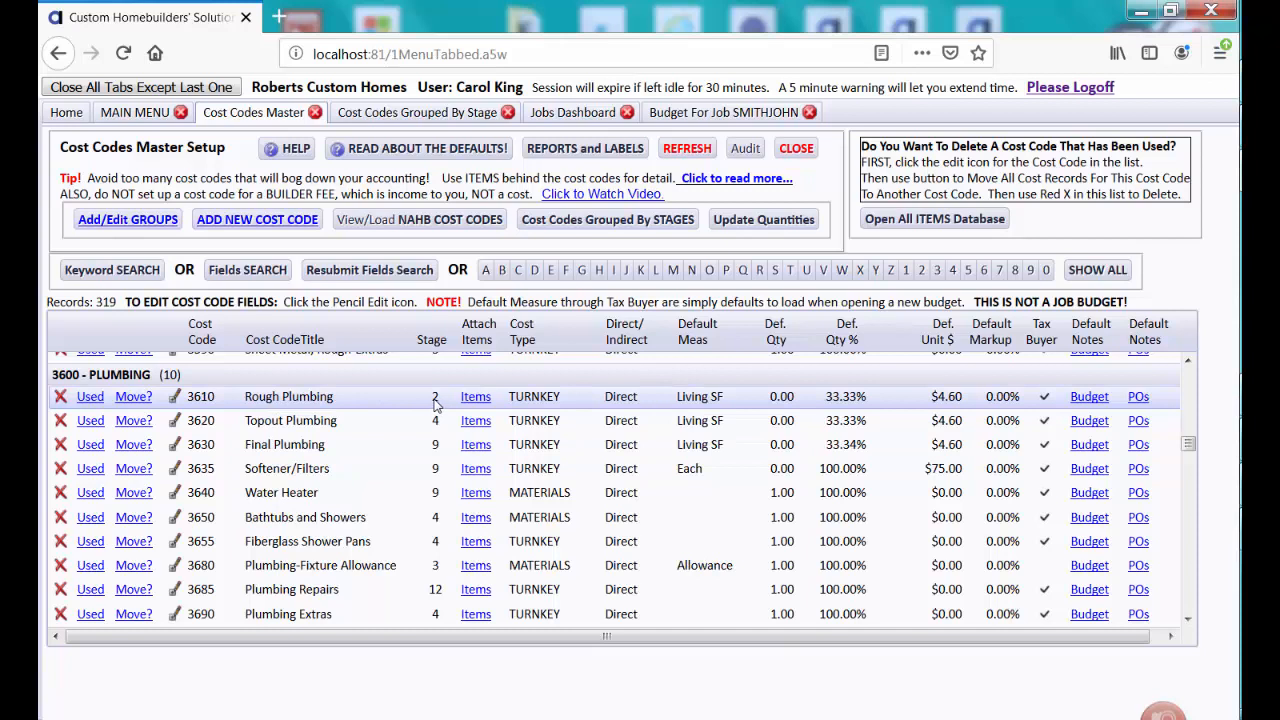
{"action": "mouse_move", "coordinate": [435, 403]}
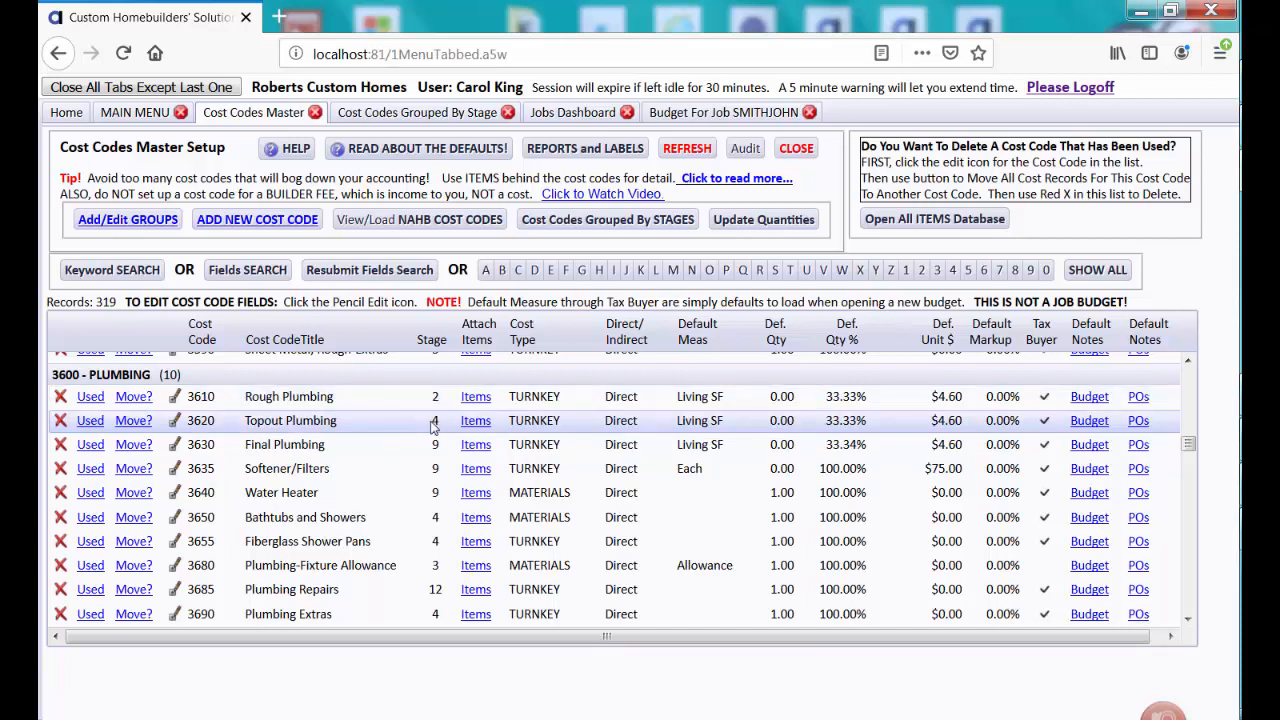
{"action": "mouse_move", "coordinate": [436, 428]}
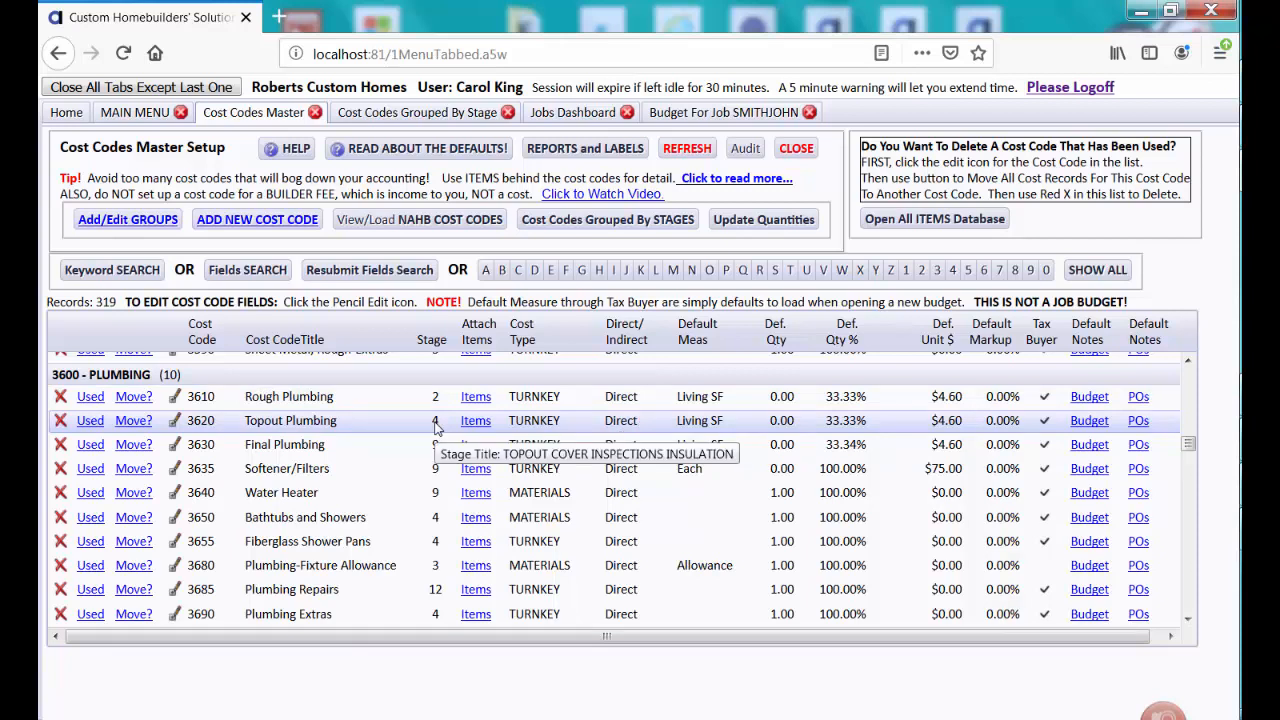
Open cost code 3610 Rough Plumbing, view its stage choices and the stage categories list, and close it without changes
{"action": "left_click", "coordinate": [176, 398]}
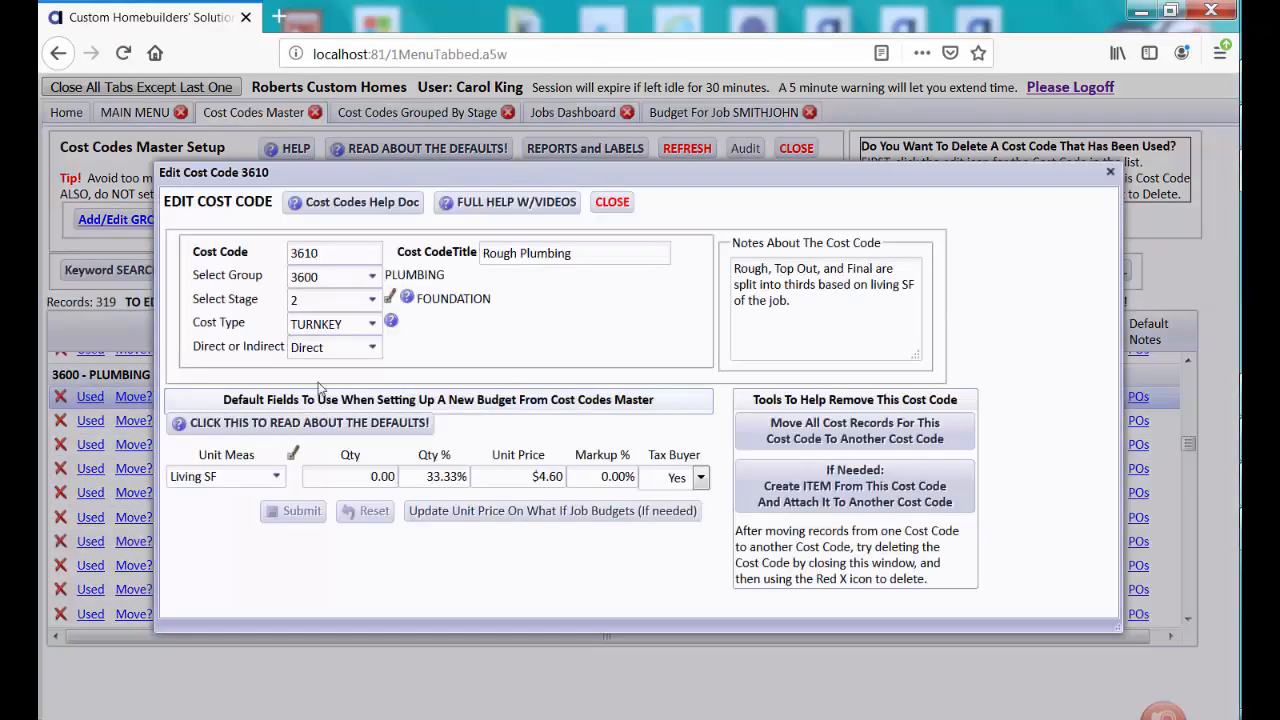
{"action": "left_click", "coordinate": [373, 303]}
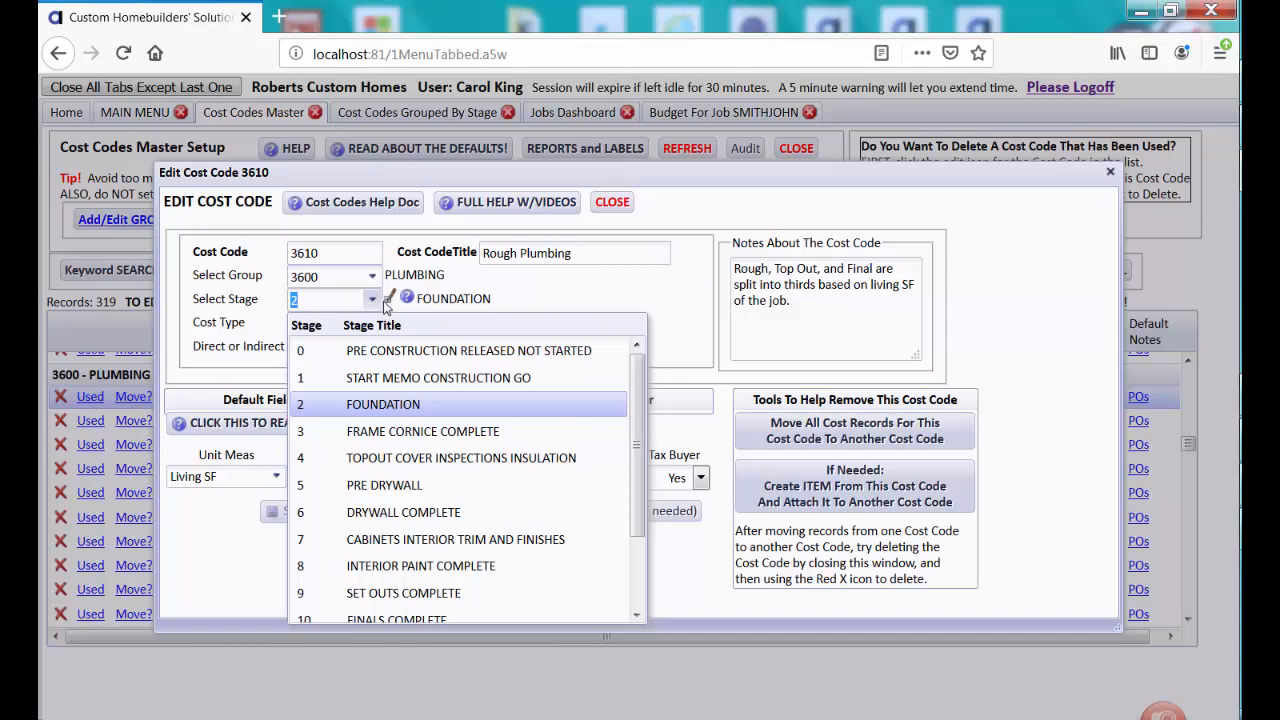
{"action": "left_click", "coordinate": [389, 304]}
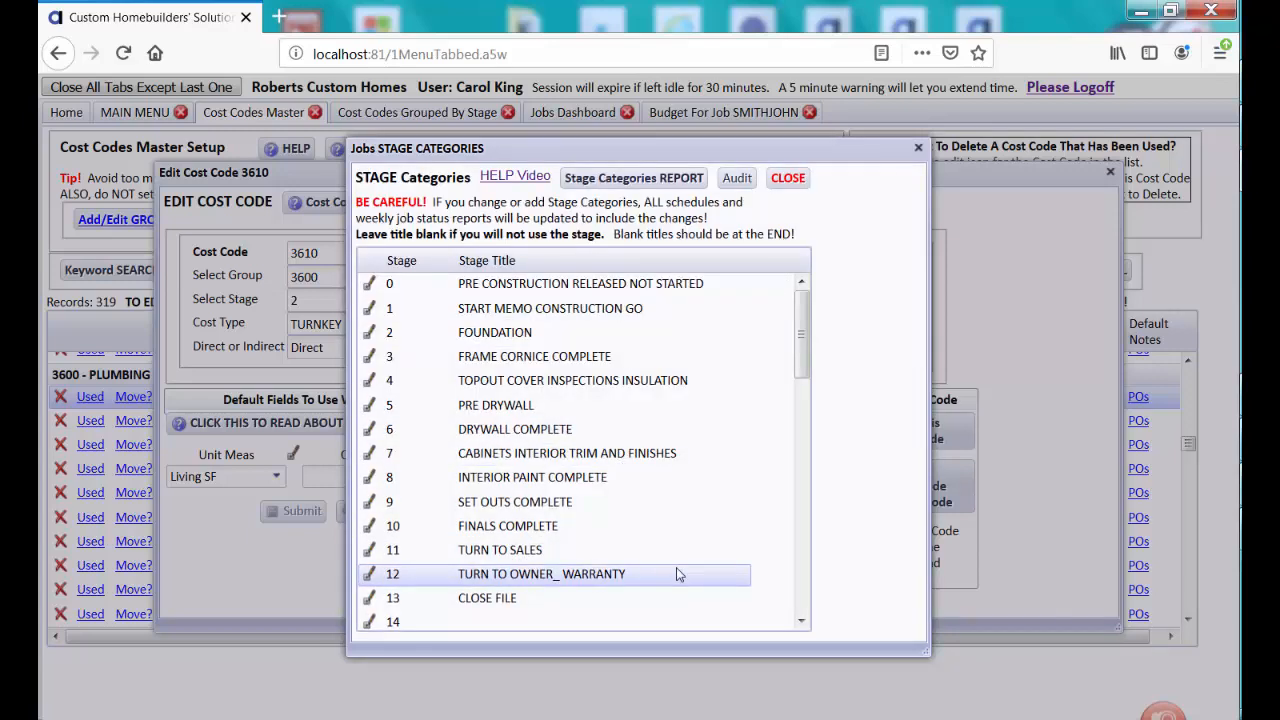
{"action": "left_click", "coordinate": [788, 179]}
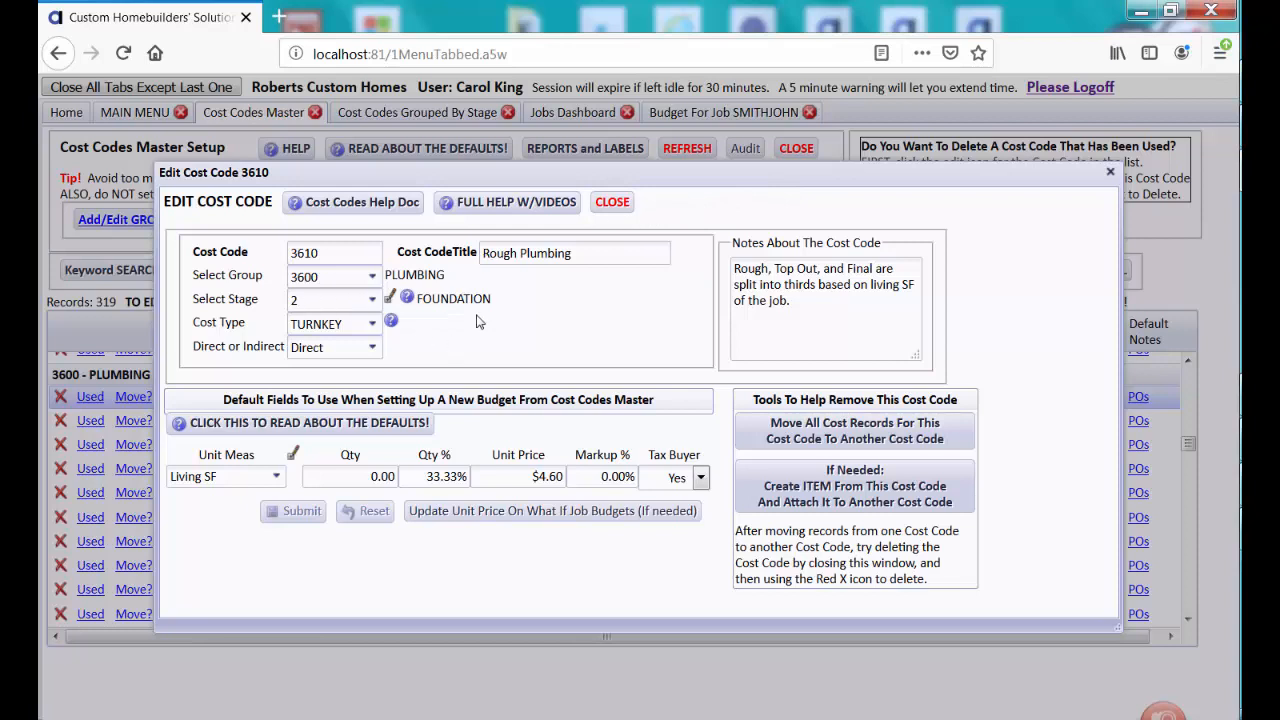
{"action": "left_click", "coordinate": [610, 204]}
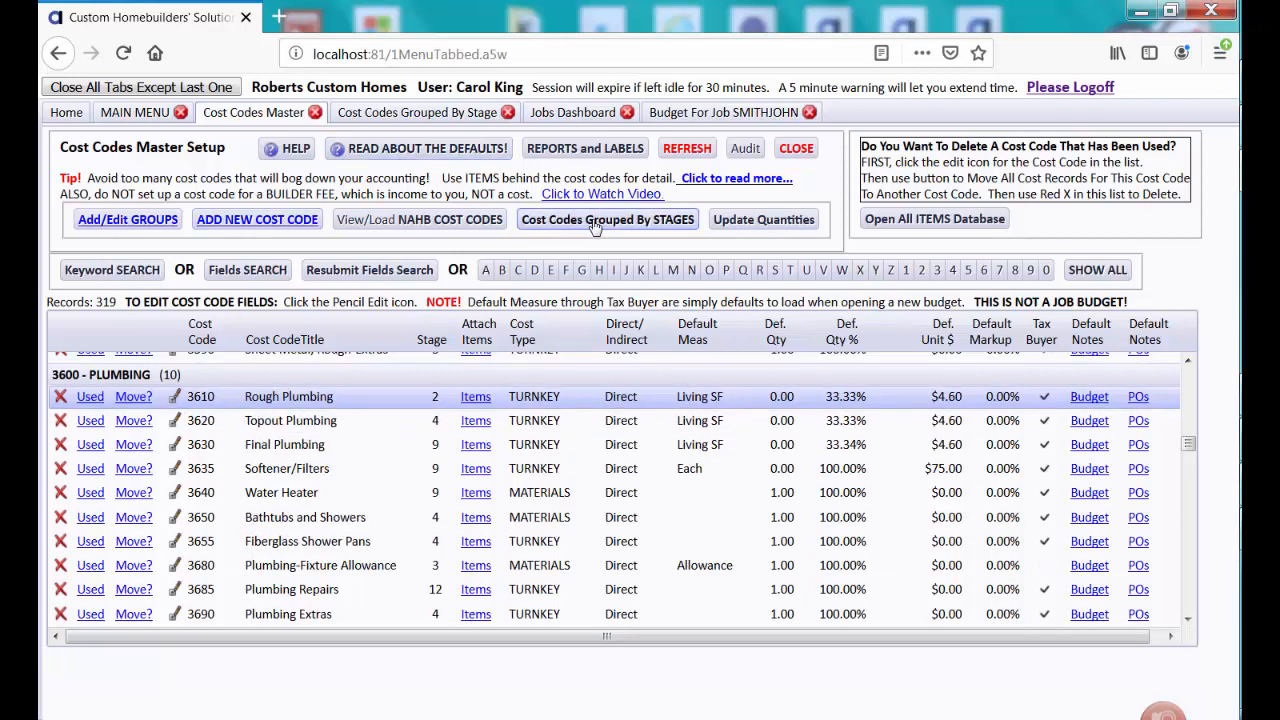
Look through the cost codes grouped by stage, from Pre Construction through Foundation to Topout and Pre Drywall
{"action": "left_click", "coordinate": [455, 113]}
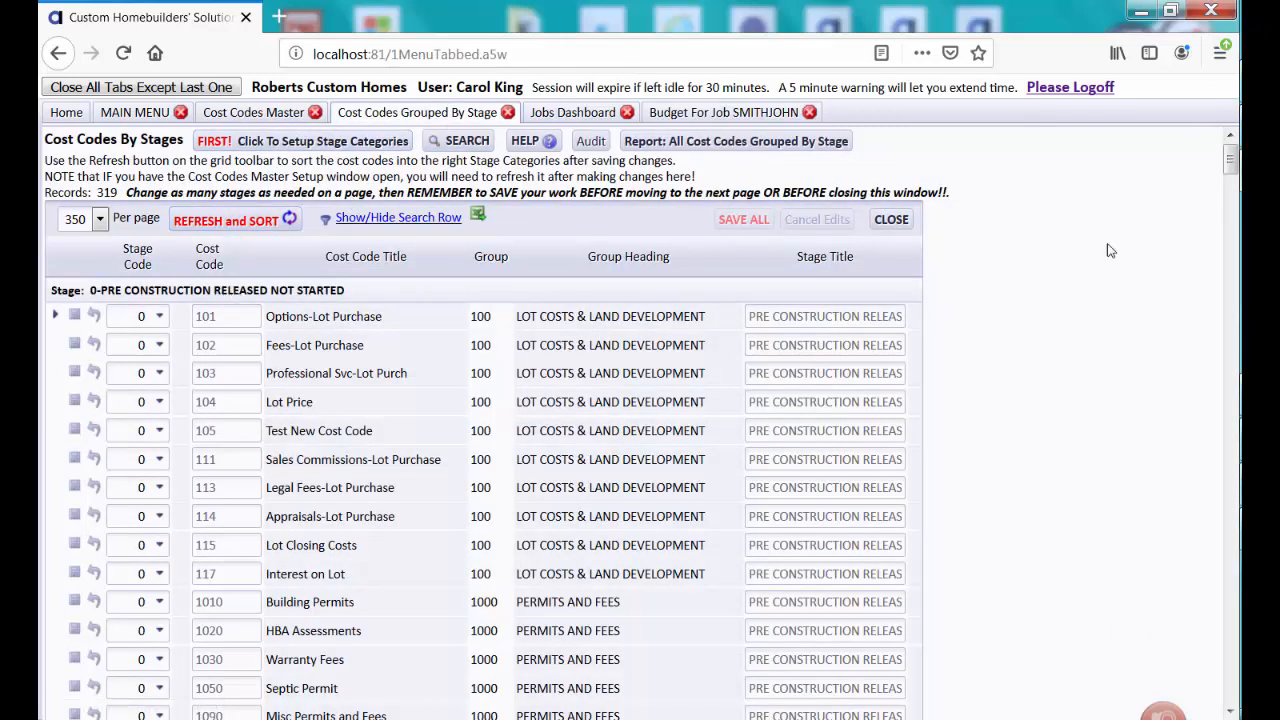
{"action": "left_click_drag", "start_coordinate": [1237, 158], "coordinate": [1232, 297]}
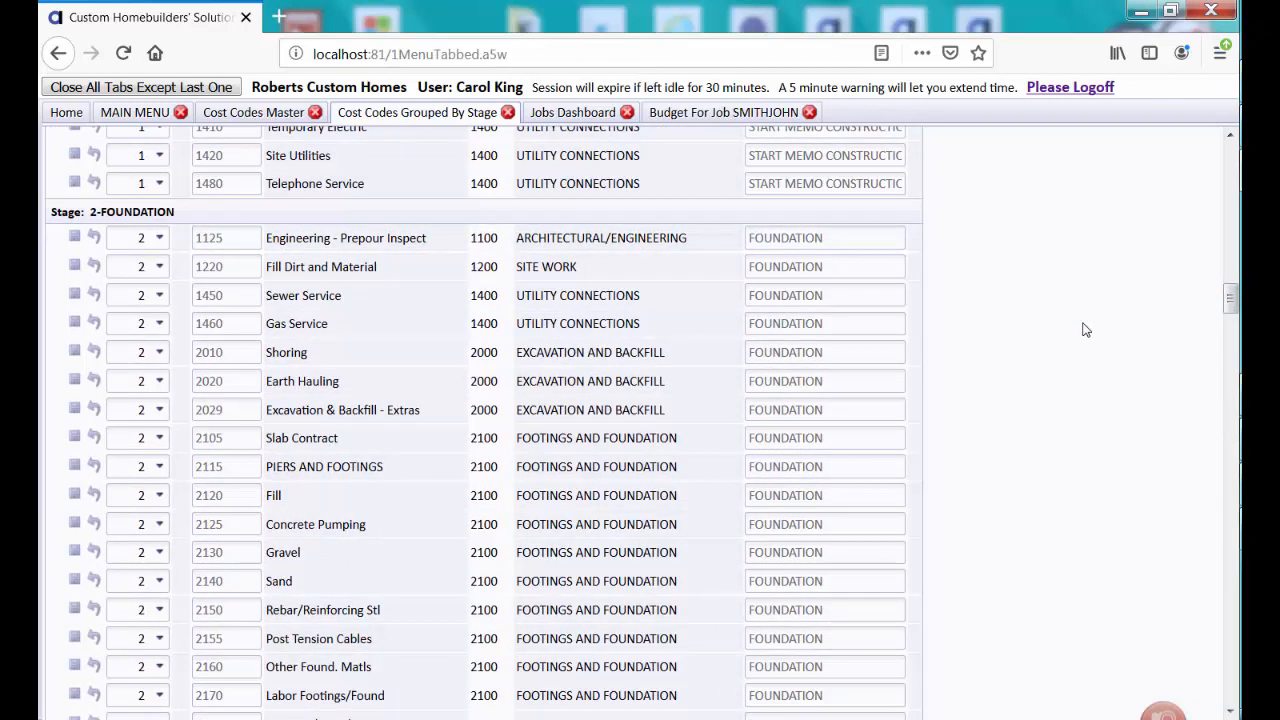
{"action": "left_click_drag", "start_coordinate": [1231, 296], "coordinate": [1231, 317]}
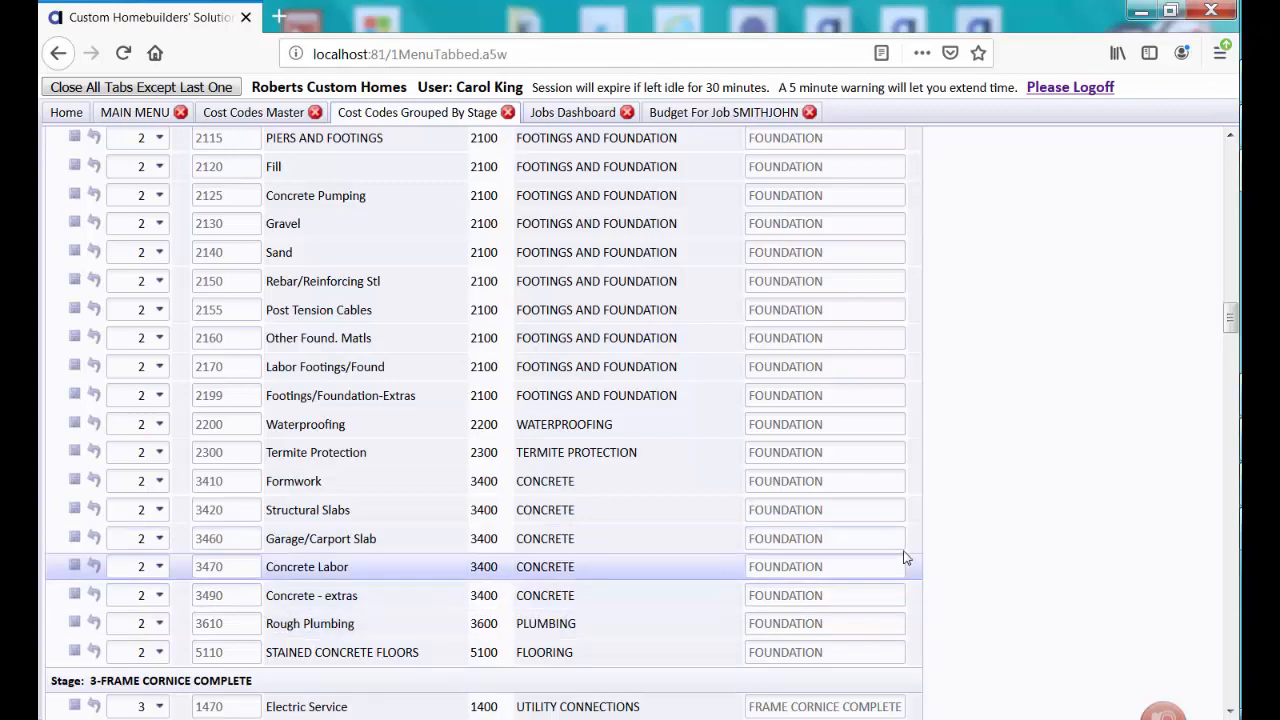
{"action": "left_click_drag", "start_coordinate": [1233, 315], "coordinate": [1232, 423]}
{"action": "left_click_drag", "start_coordinate": [1232, 424], "coordinate": [1232, 423]}
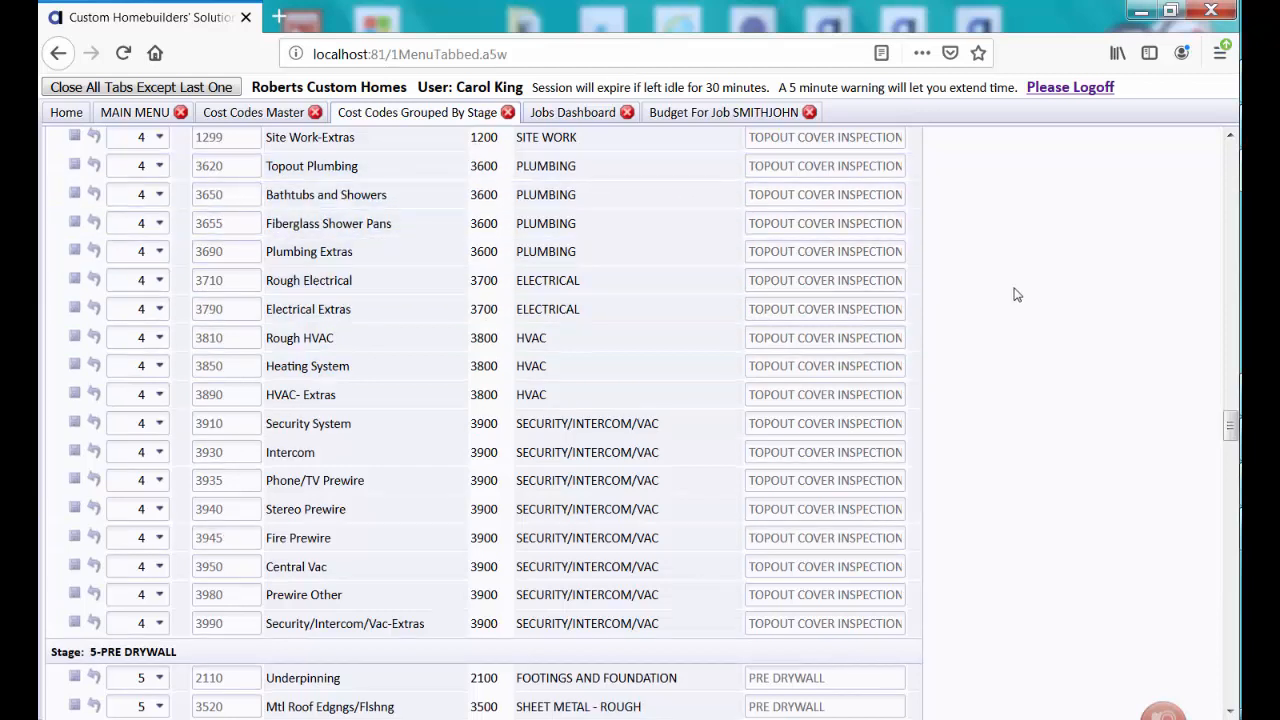
{"action": "left_click_drag", "start_coordinate": [1231, 428], "coordinate": [1205, 150]}
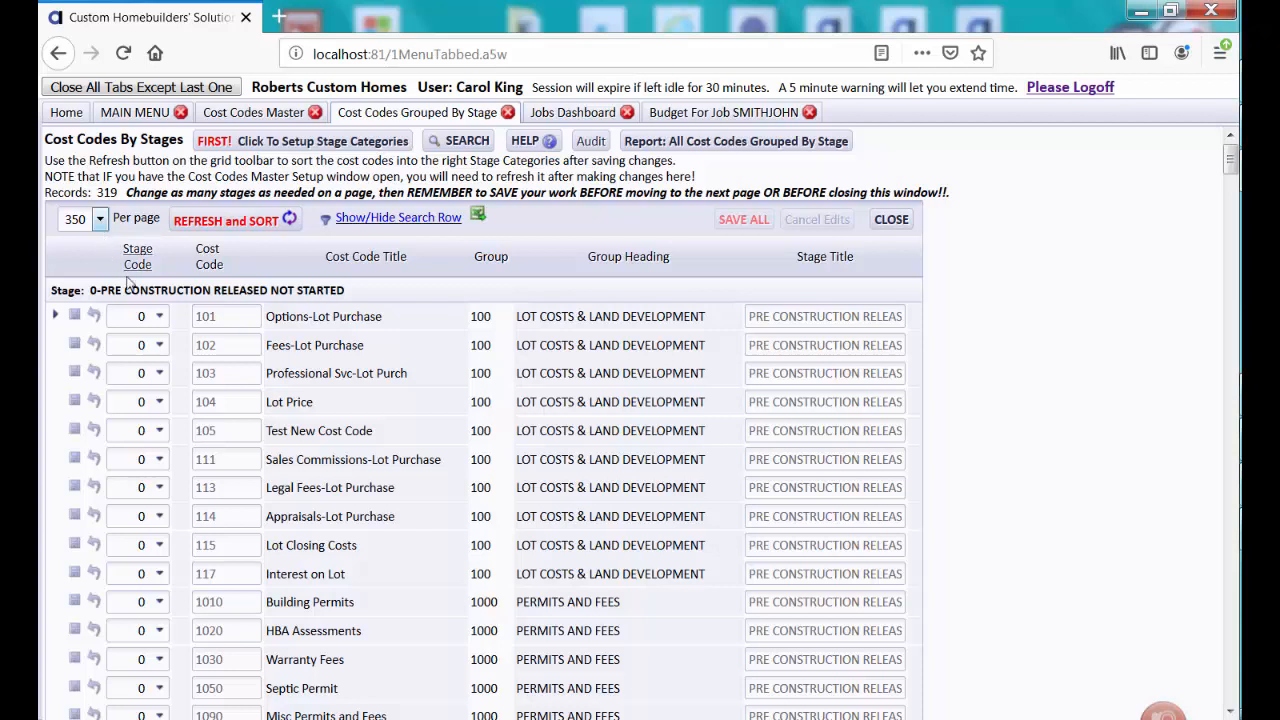
View the stage choices for cost code 102 Fees-Lot Purchase and dismiss them without choosing one
{"action": "left_click", "coordinate": [150, 344]}
{"action": "left_click", "coordinate": [158, 346]}
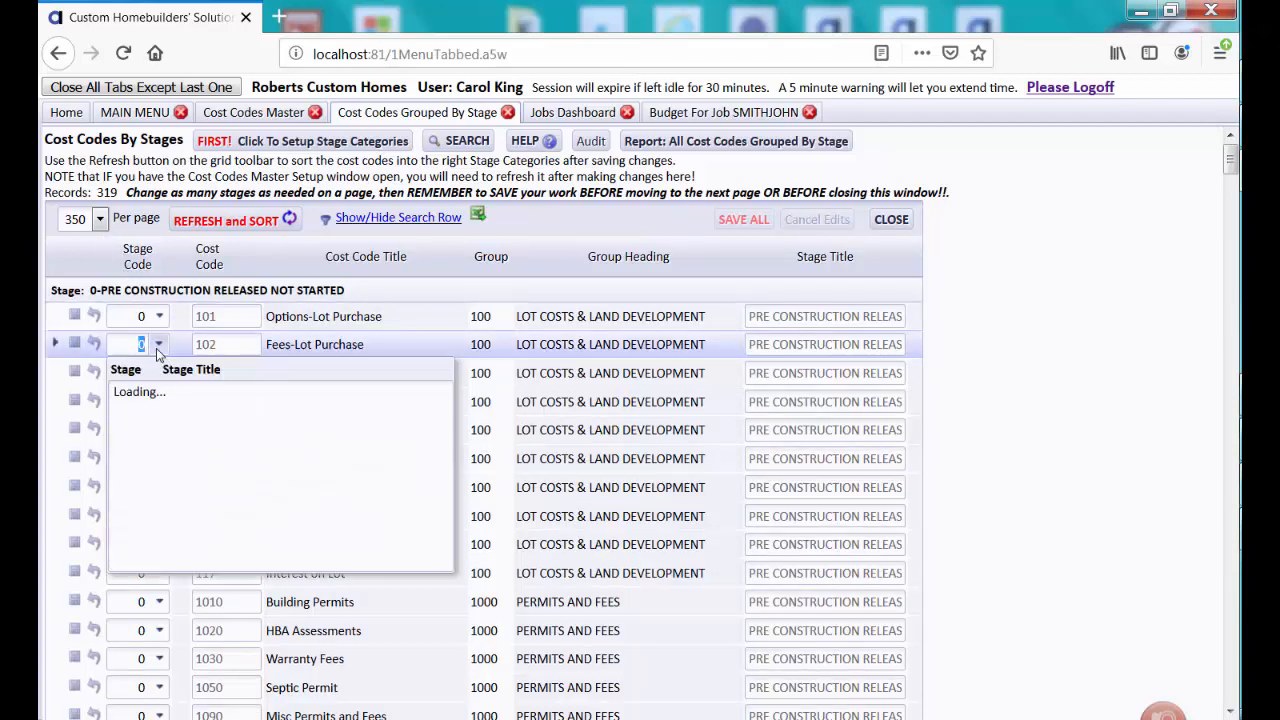
{"action": "left_click", "coordinate": [157, 350]}
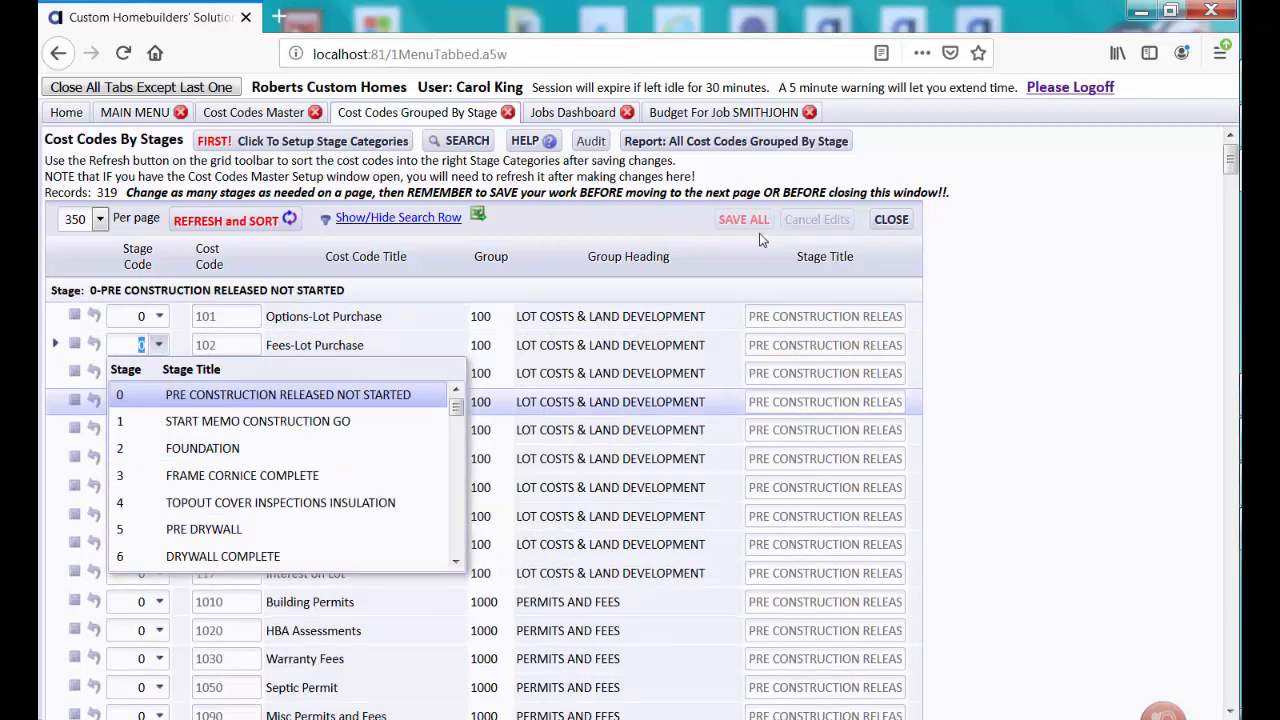
{"action": "left_click", "coordinate": [986, 241]}
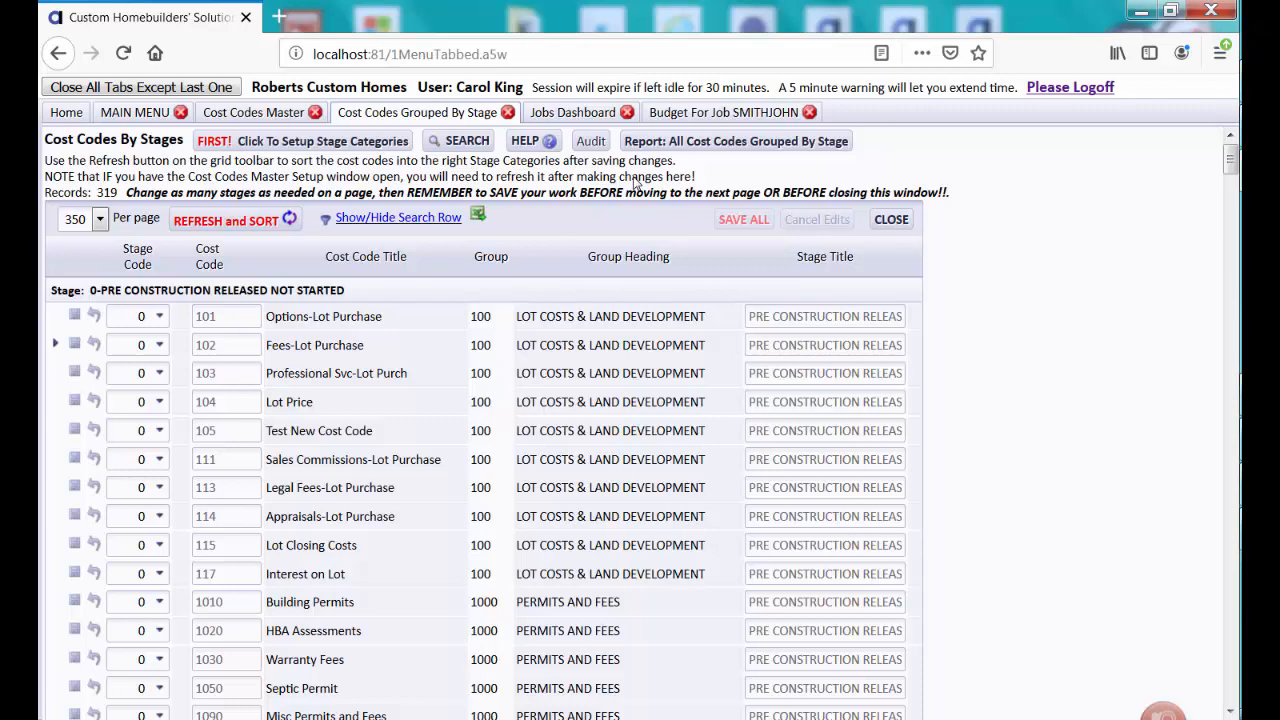
Open the full set of budget reports from the active job's budget worksheet, using the BudgetDefault style
{"action": "left_click", "coordinate": [567, 114]}
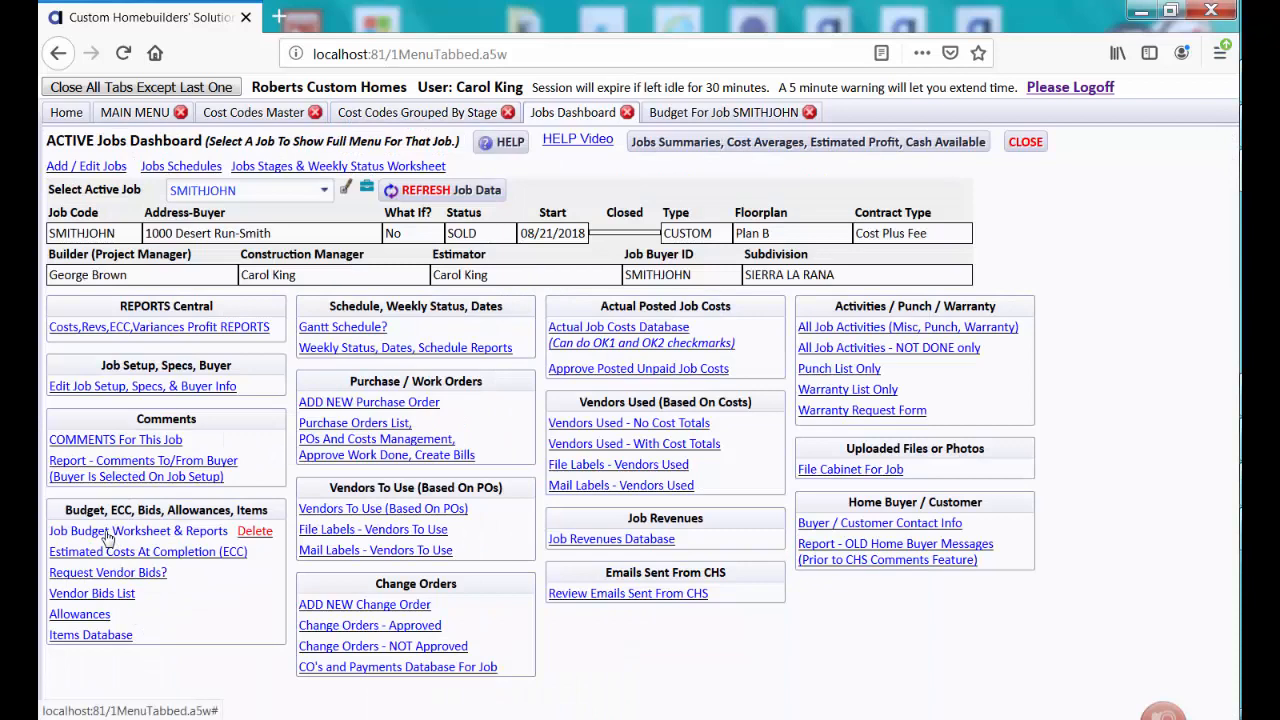
{"action": "left_click", "coordinate": [687, 117]}
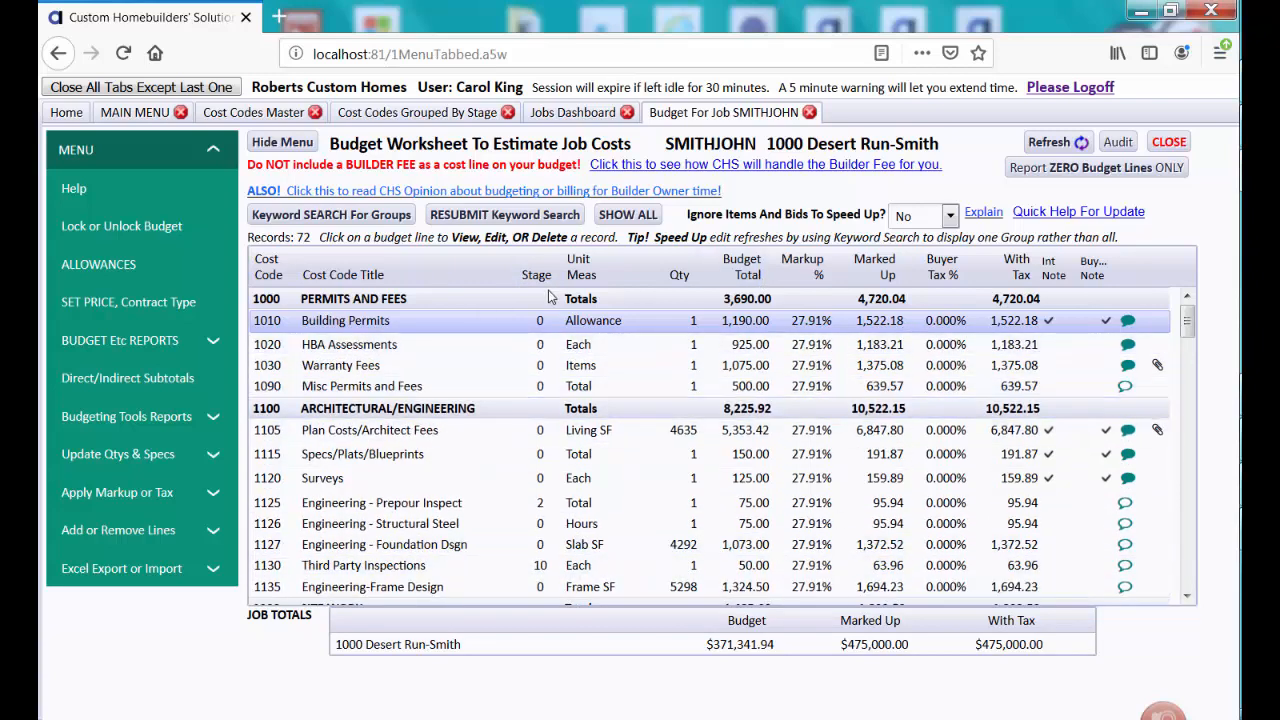
{"action": "left_click", "coordinate": [176, 340]}
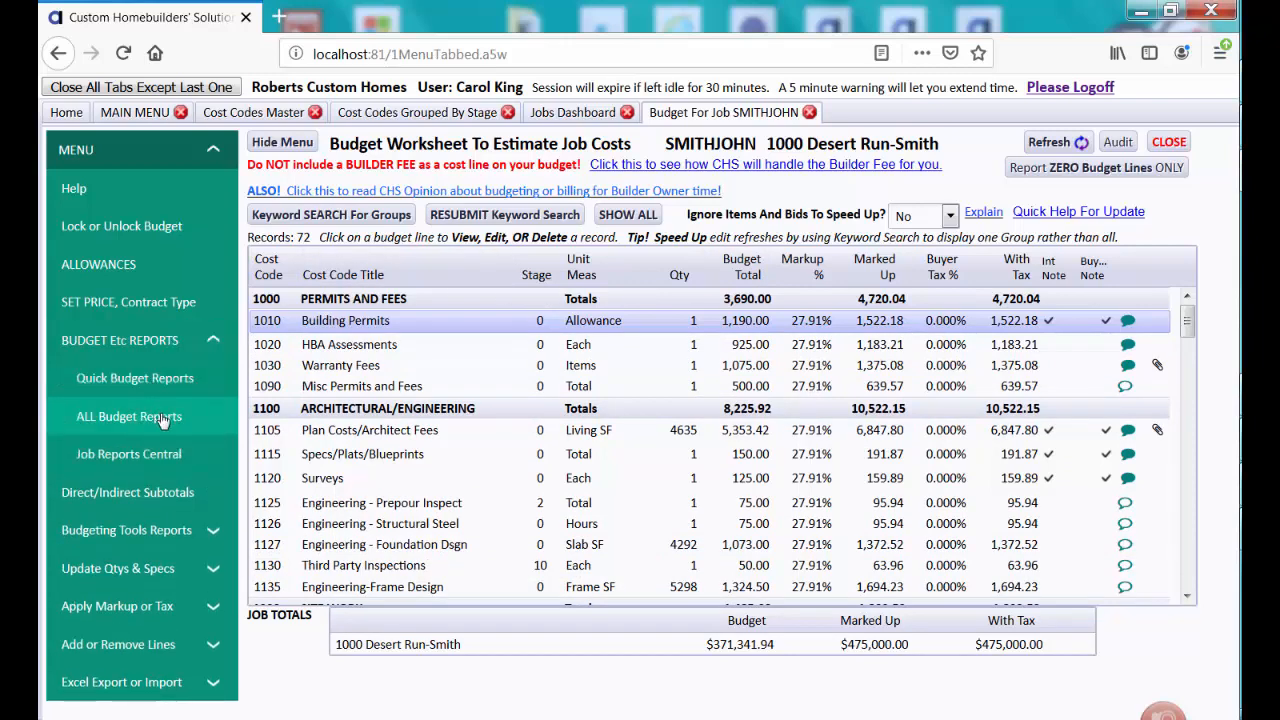
{"action": "left_click", "coordinate": [163, 420]}
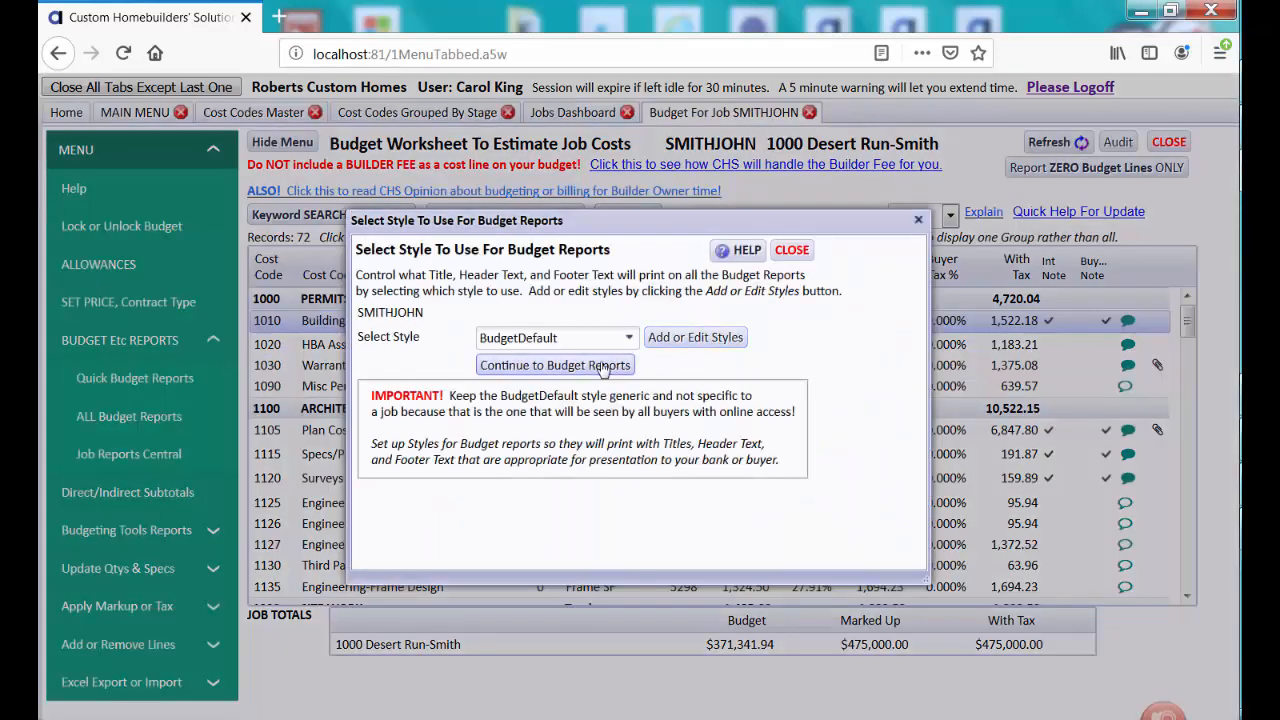
{"action": "left_click", "coordinate": [577, 368]}
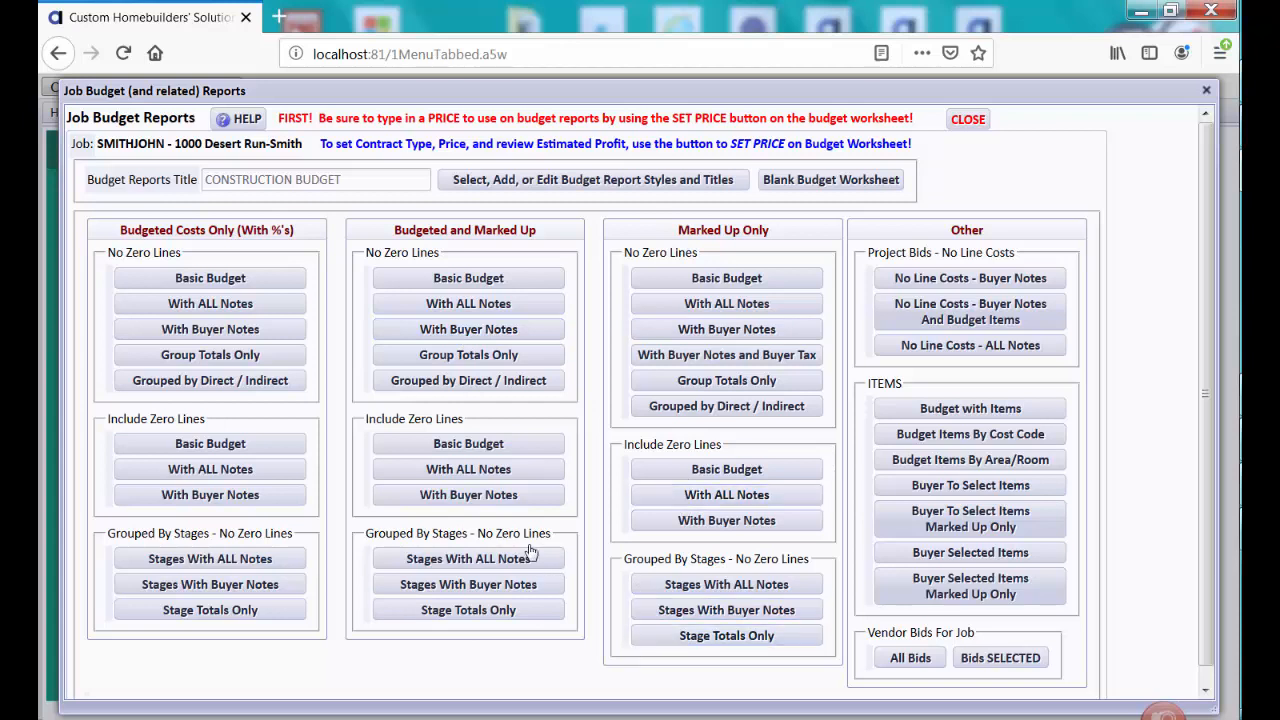
View the Budgeted and Marked Up report with Stage Totals Only down to its job totals, and close it
{"action": "left_click", "coordinate": [503, 618]}
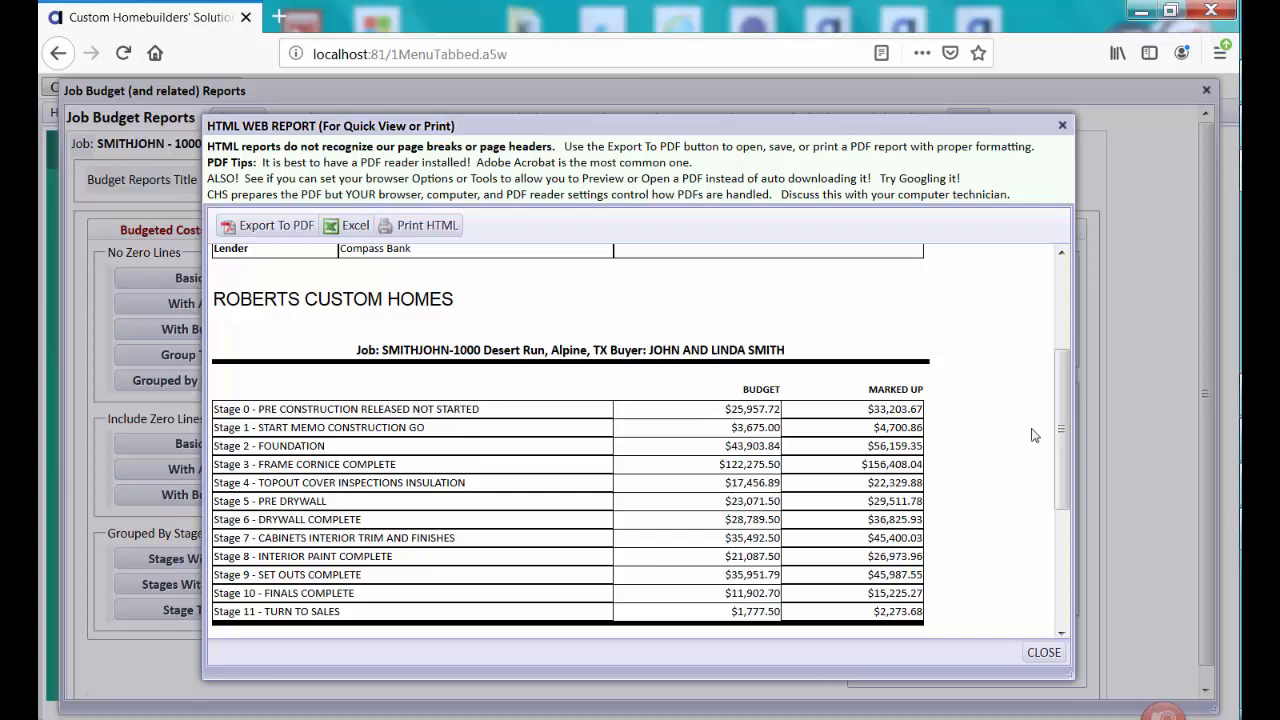
{"action": "scroll", "coordinate": [1066, 436], "scroll_direction": "down", "scroll_amount": 1}
{"action": "scroll", "coordinate": [1066, 438], "scroll_direction": "down", "scroll_amount": 2}
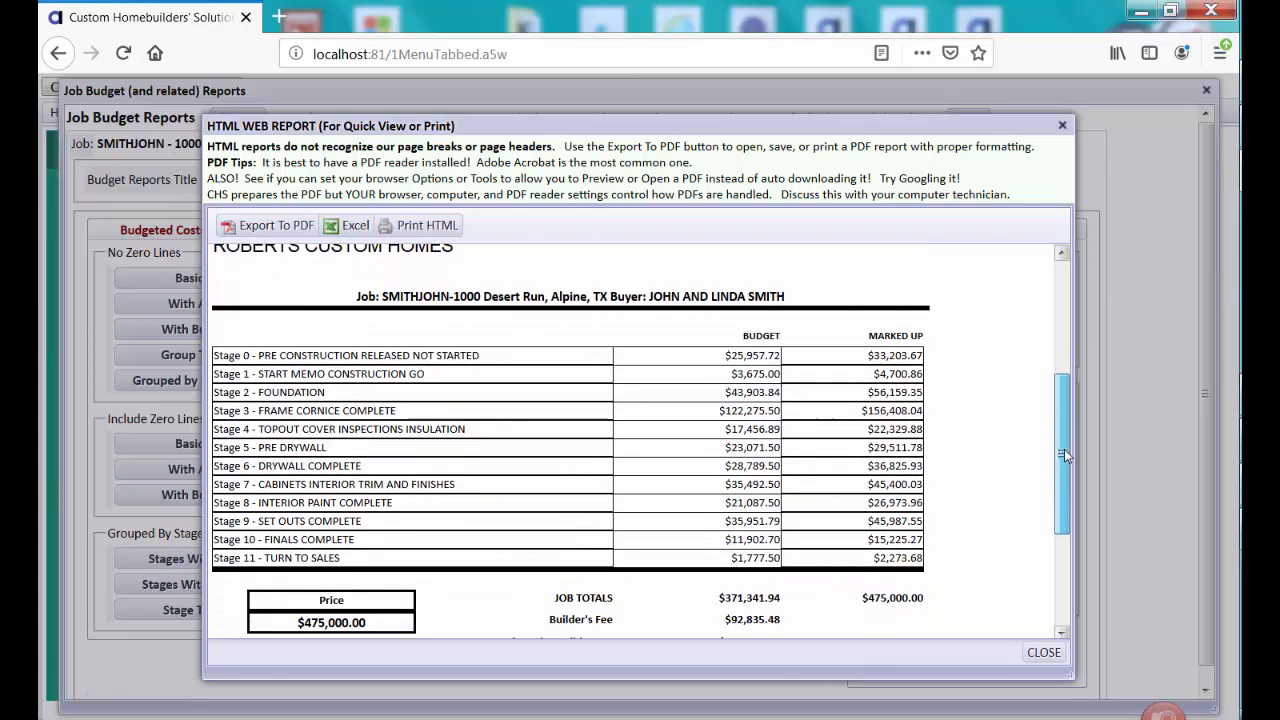
{"action": "left_click", "coordinate": [1046, 652]}
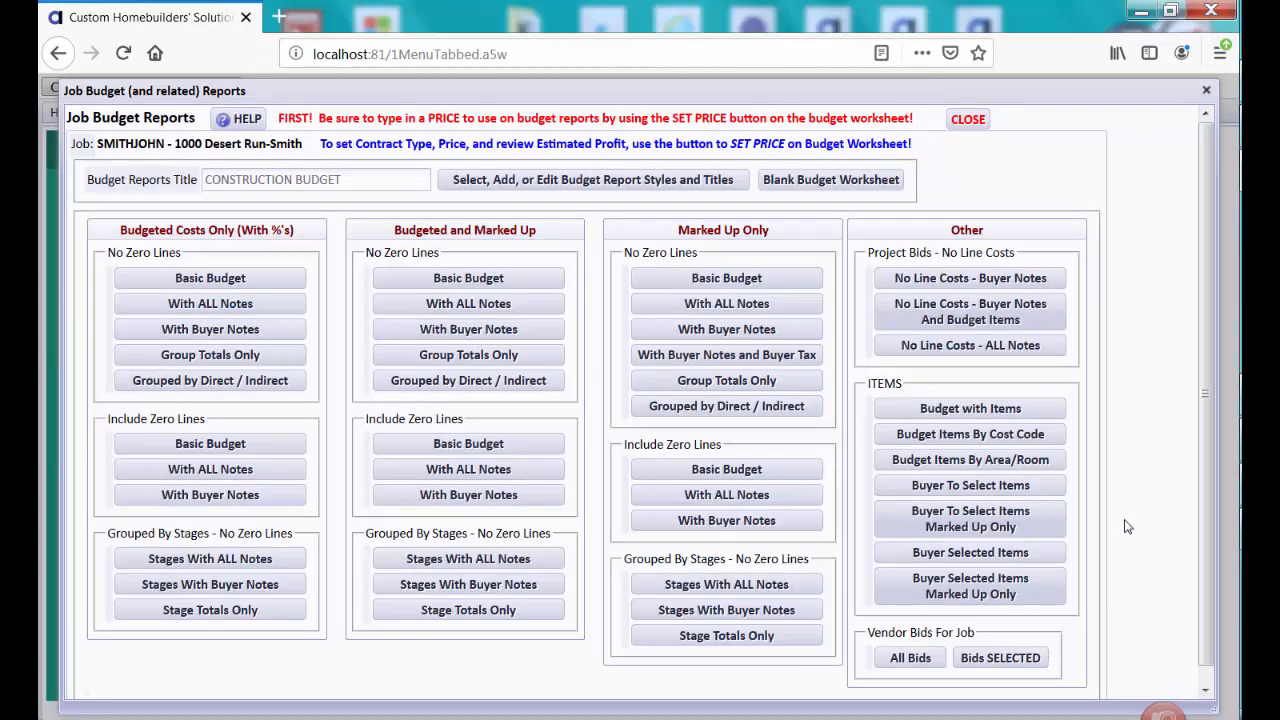
Close the budget reports list and the style selection, and close the job's budget worksheet
{"action": "left_click", "coordinate": [968, 120]}
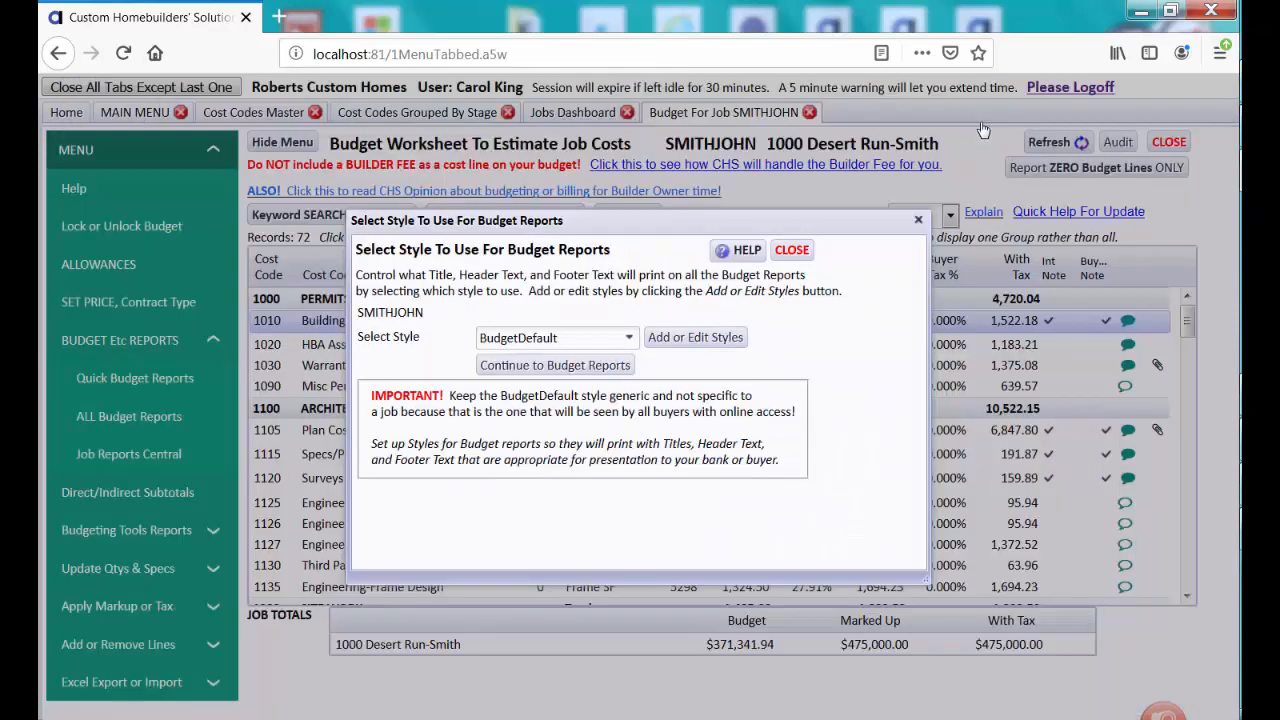
{"action": "left_click", "coordinate": [792, 251]}
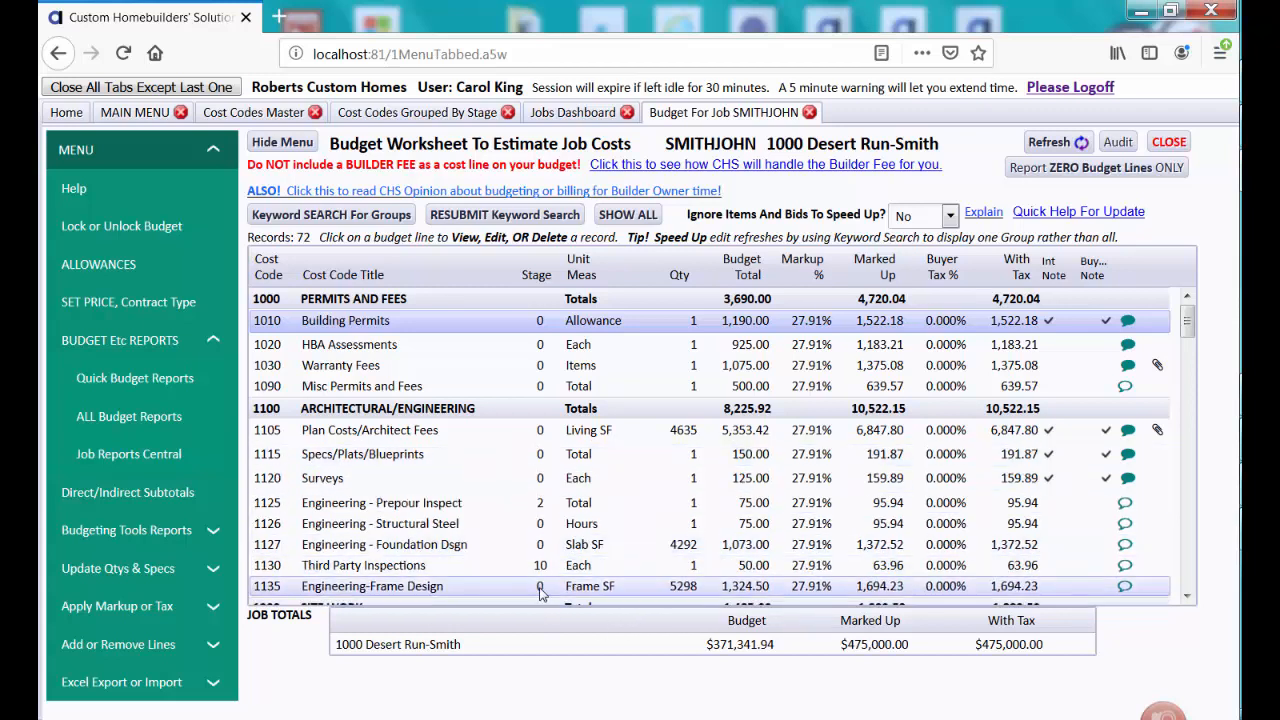
{"action": "mouse_move", "coordinate": [540, 592]}
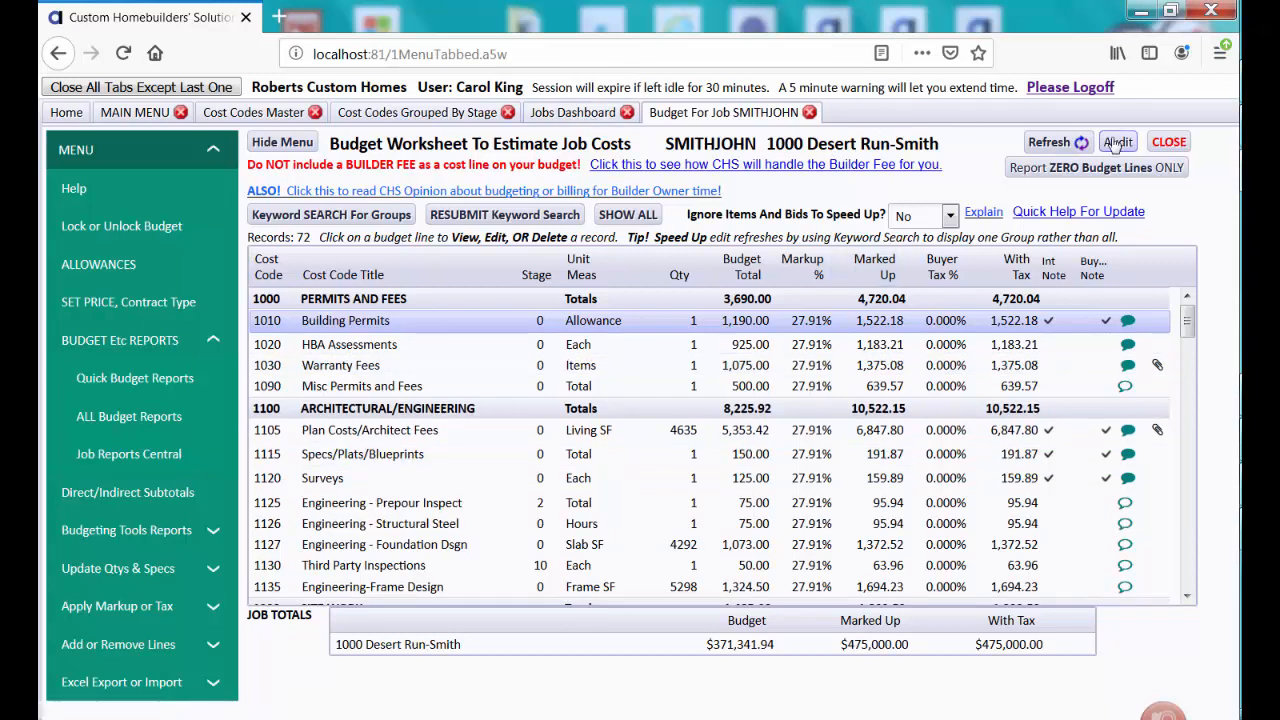
{"action": "left_click", "coordinate": [1169, 142]}
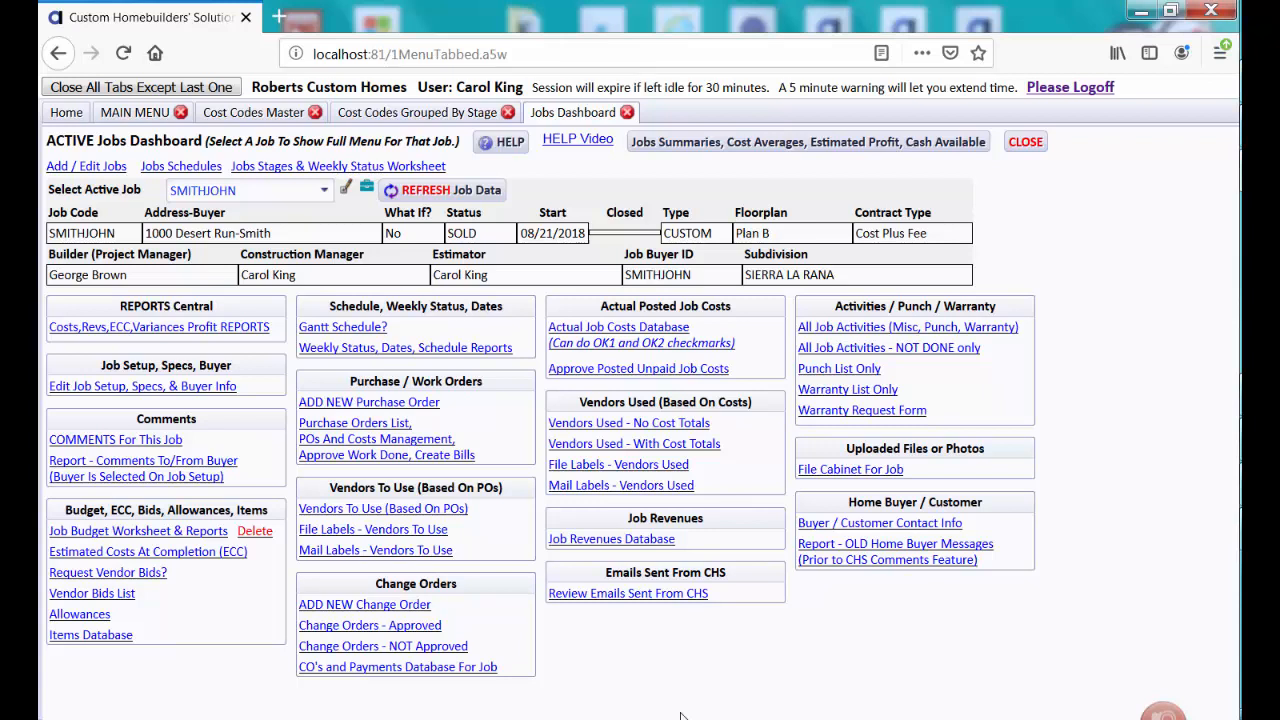
Check the active job's latest stage and Monday date in the Jobs Stages & Weekly Status Worksheet, and close it
{"action": "left_click", "coordinate": [380, 450]}
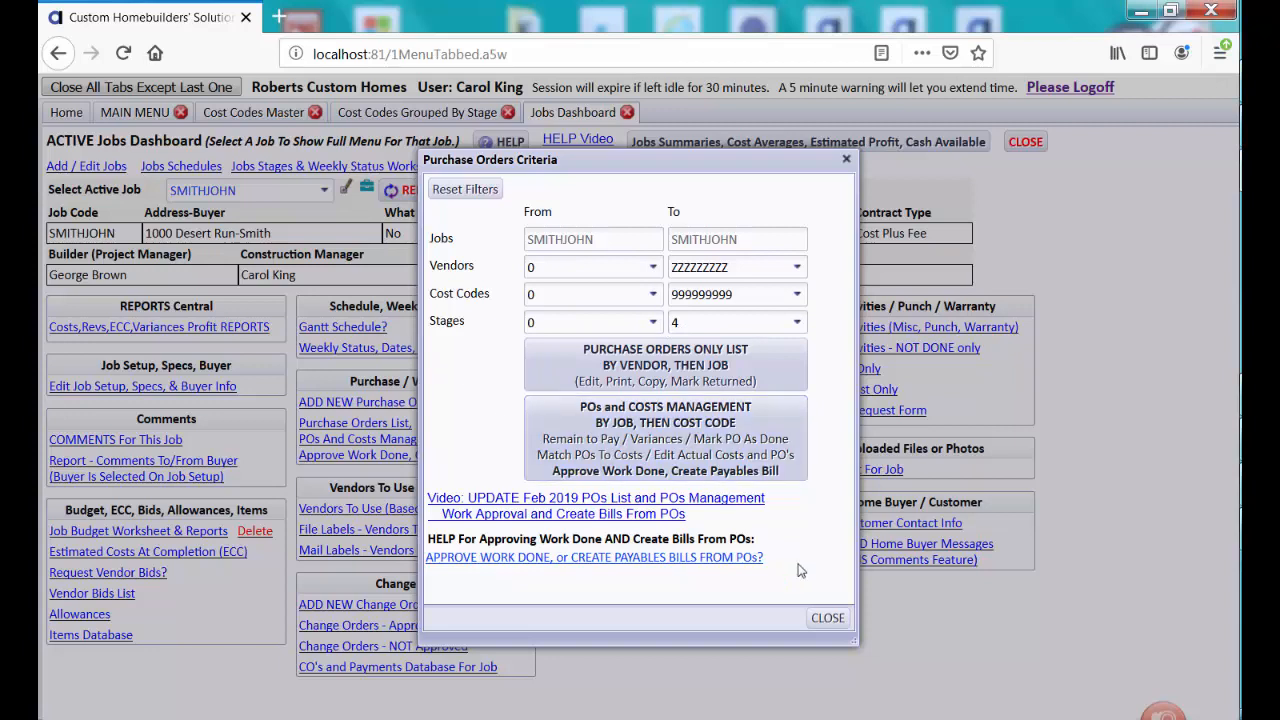
{"action": "left_click", "coordinate": [828, 618]}
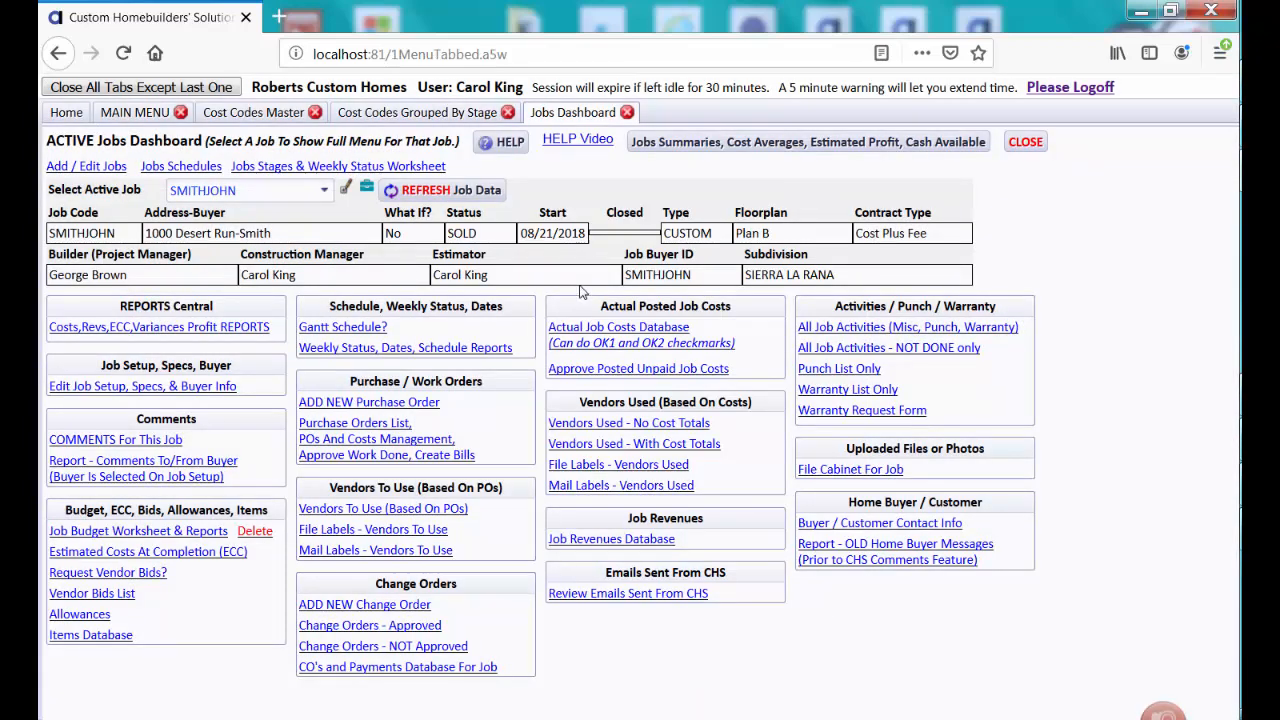
{"action": "left_click", "coordinate": [405, 172]}
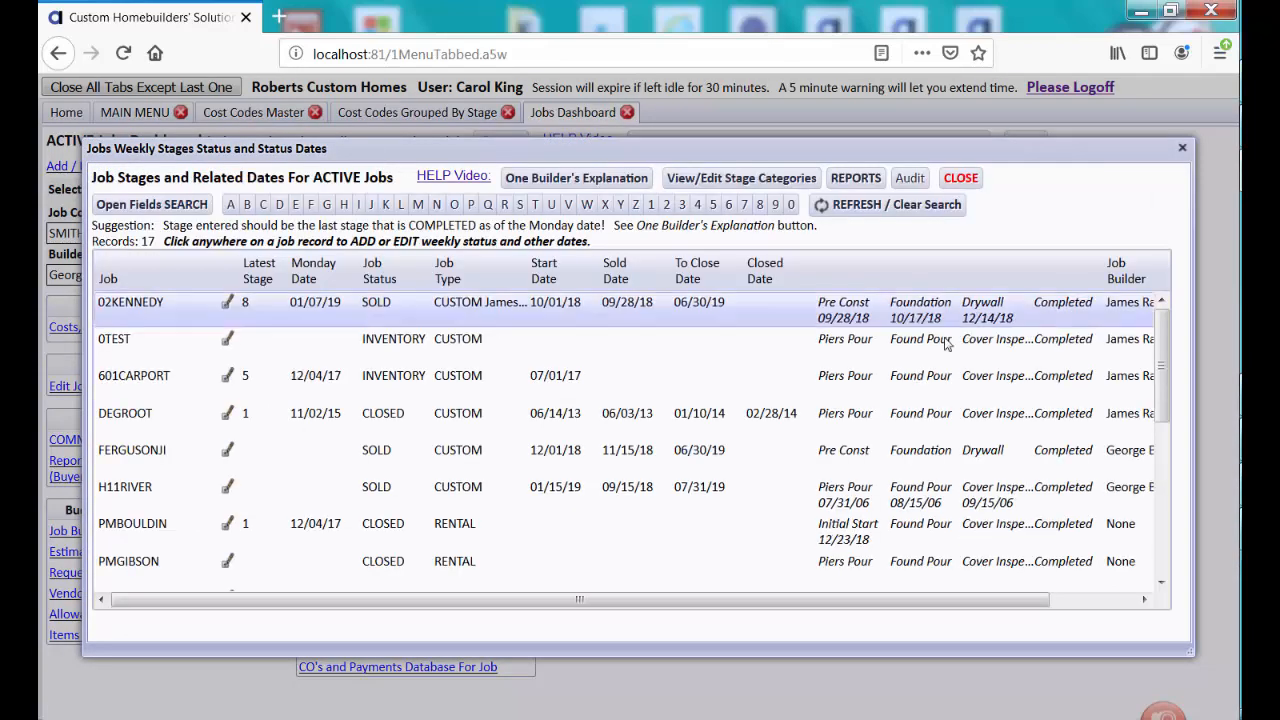
{"action": "scroll", "coordinate": [1167, 387], "scroll_direction": "down", "scroll_amount": 3}
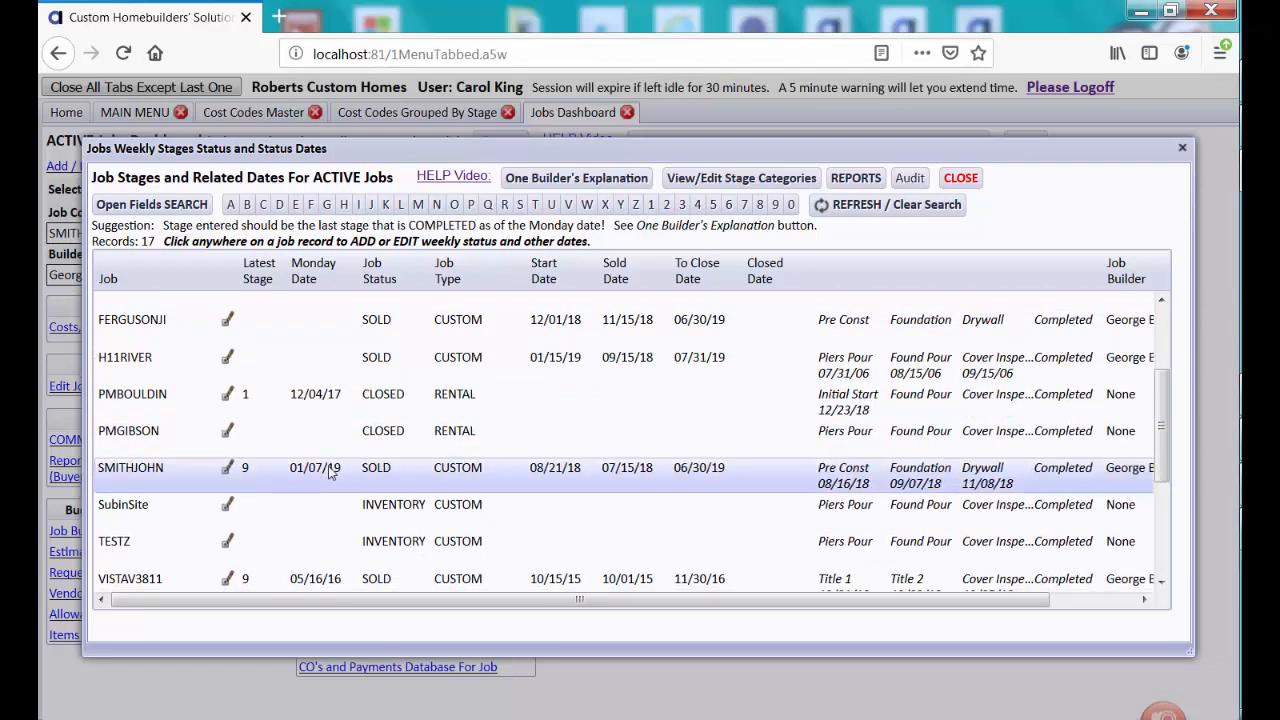
{"action": "left_click", "coordinate": [960, 178]}
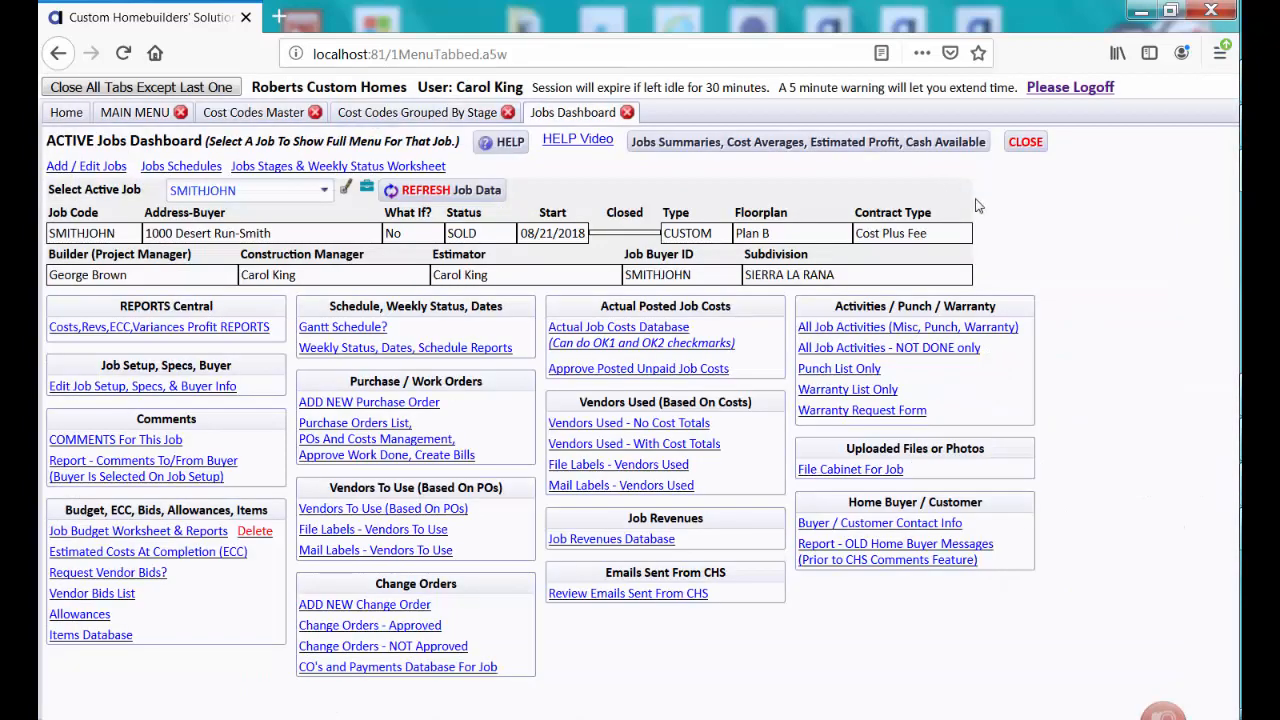
Open POs and Costs Management for the active job, limited to stages 0 through 9
{"action": "left_click", "coordinate": [397, 441]}
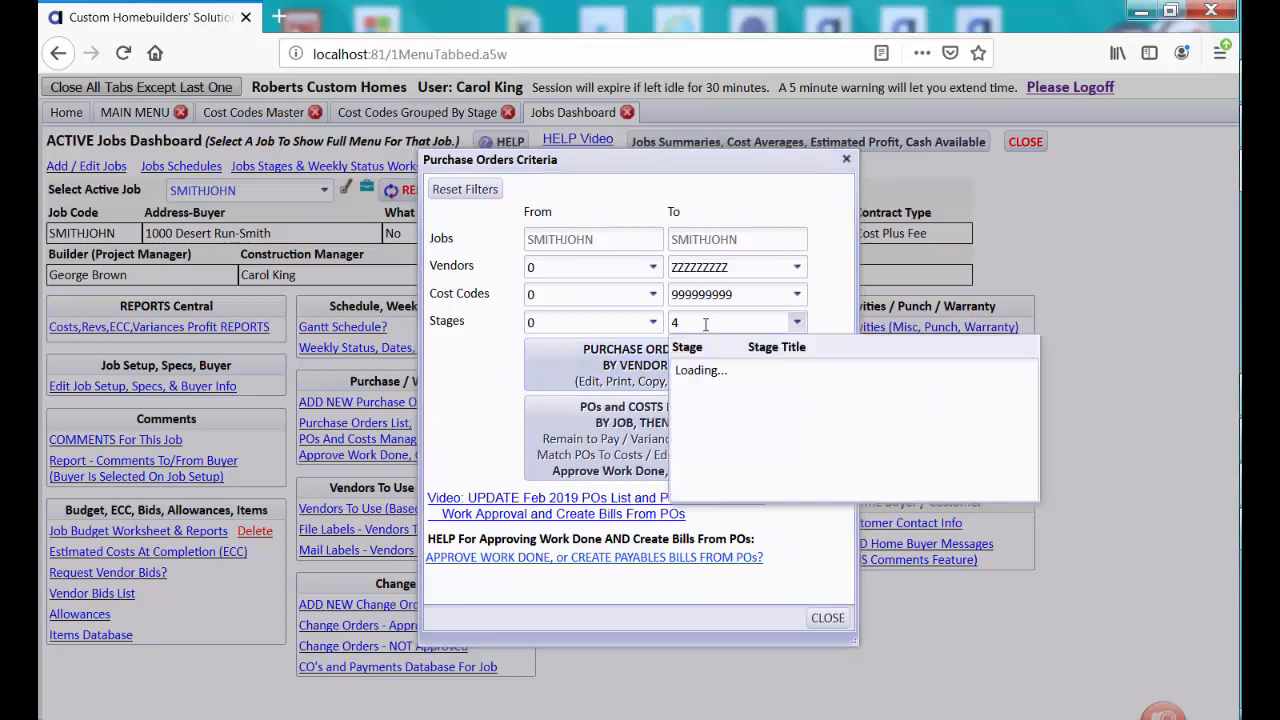
{"action": "type", "text": "0"}
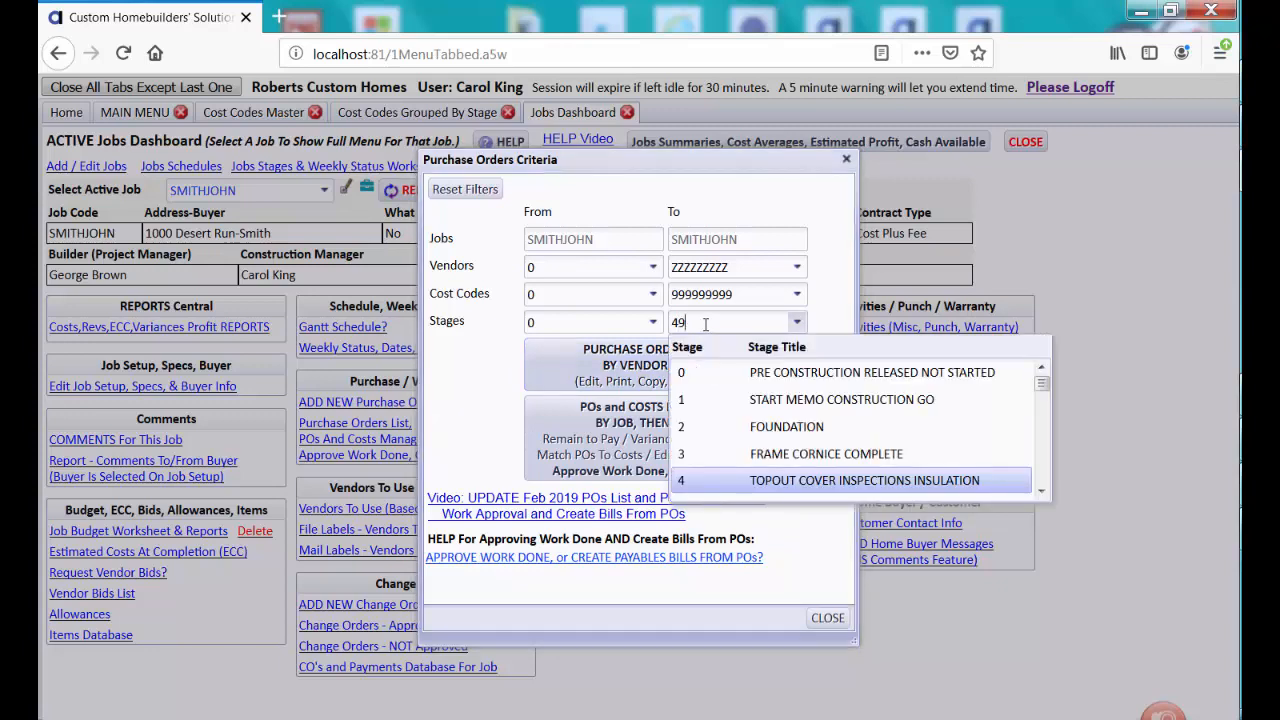
{"action": "key", "text": "BackSpace"}
{"action": "key", "text": "BackSpace"}
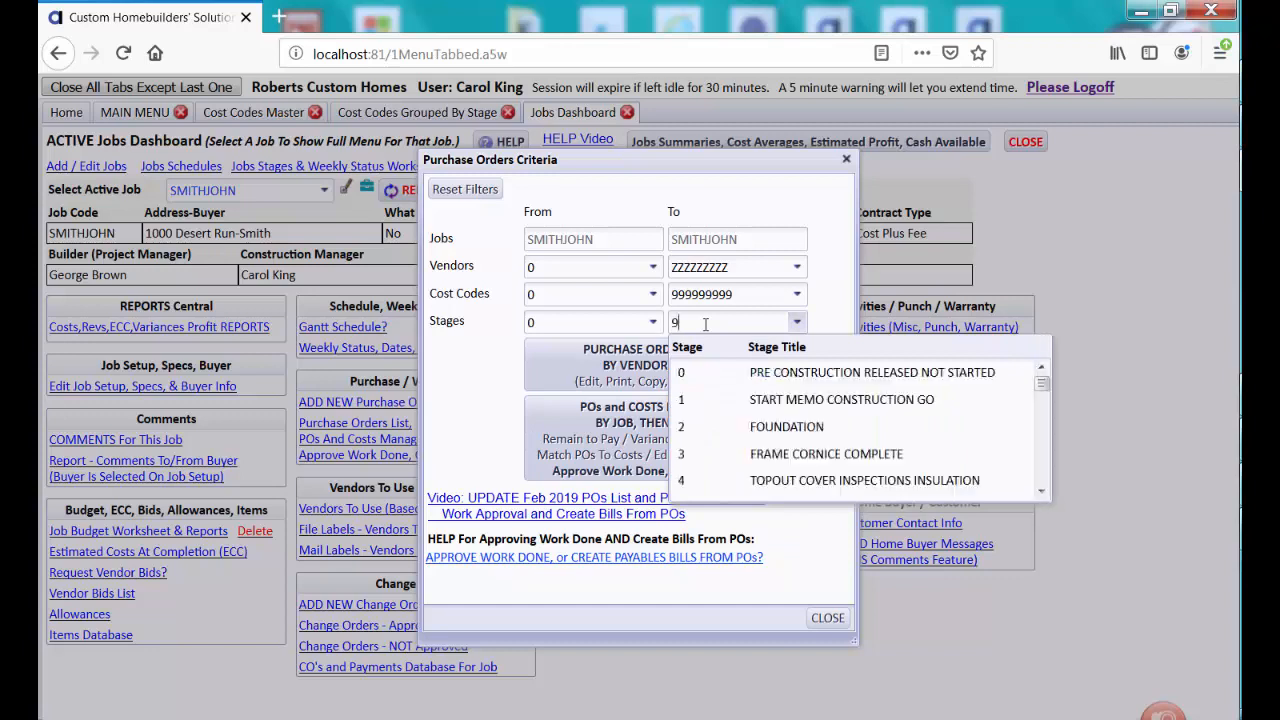
{"action": "type", "text": "9"}
{"action": "left_click", "coordinate": [797, 380]}
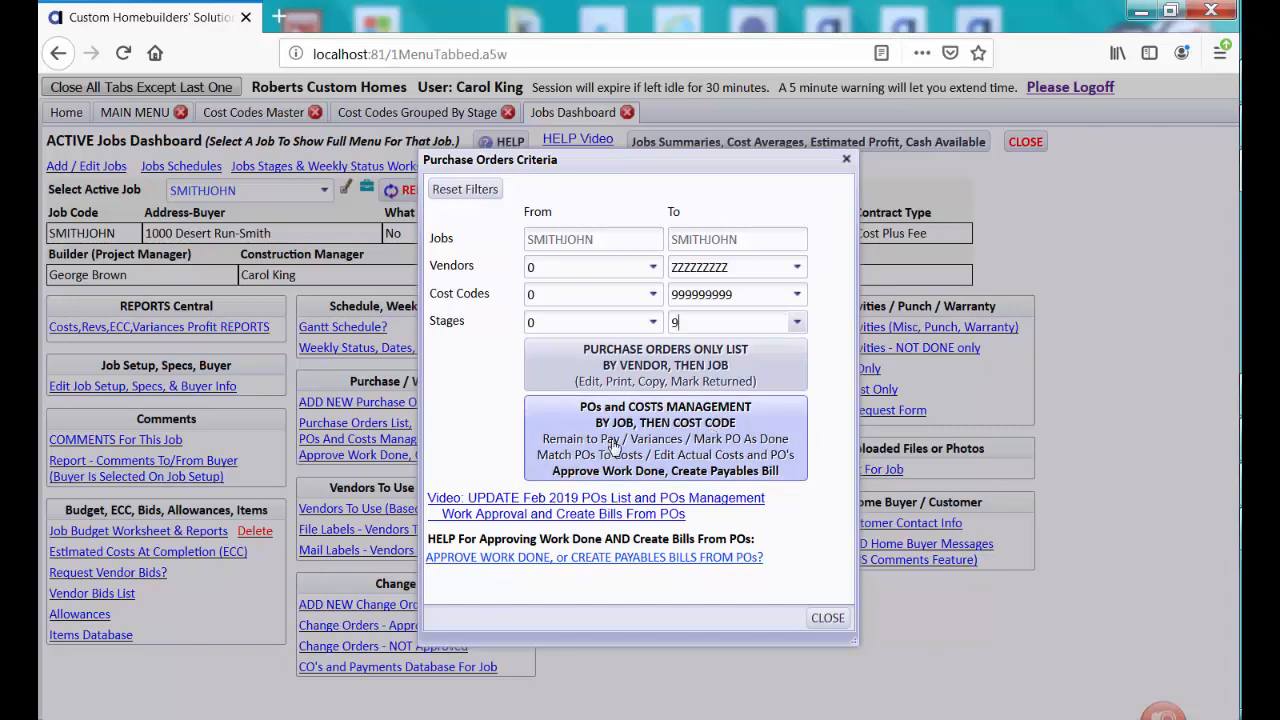
{"action": "left_click", "coordinate": [702, 446]}
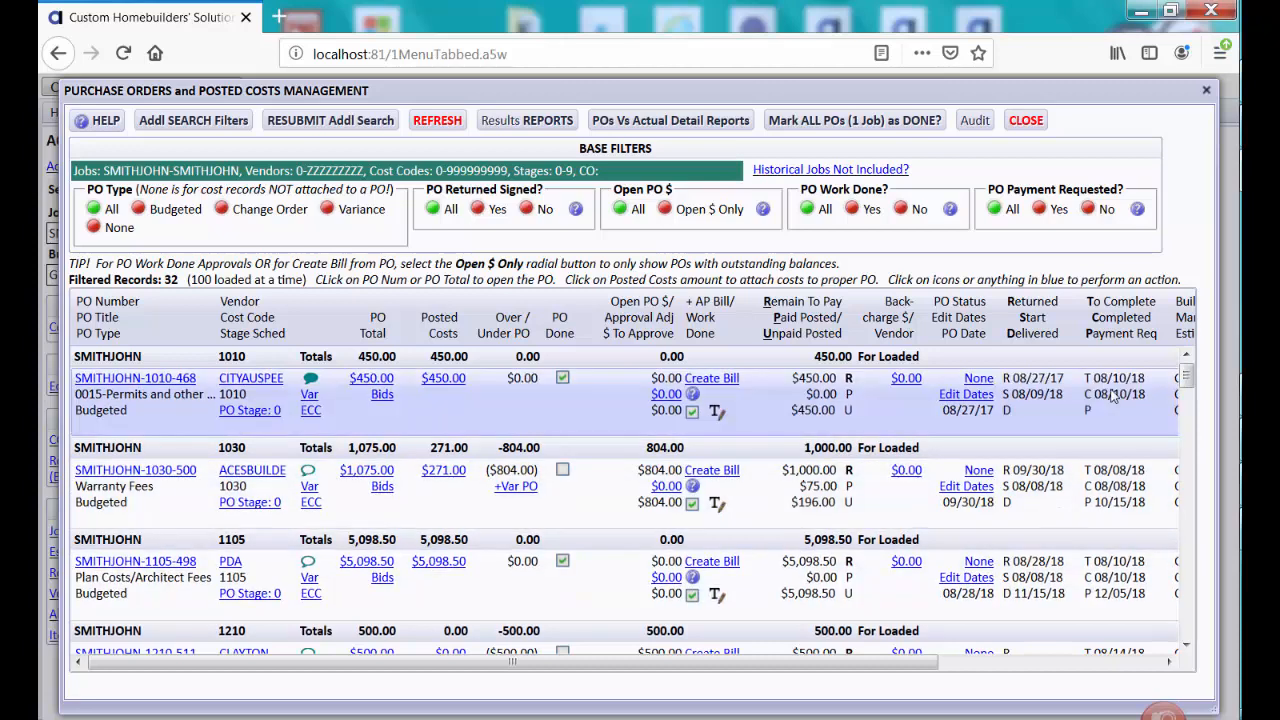
Show only purchase orders without work done, approve the Rough Grading one for cost code 1230, and review its status and dates
{"action": "left_click", "coordinate": [901, 210]}
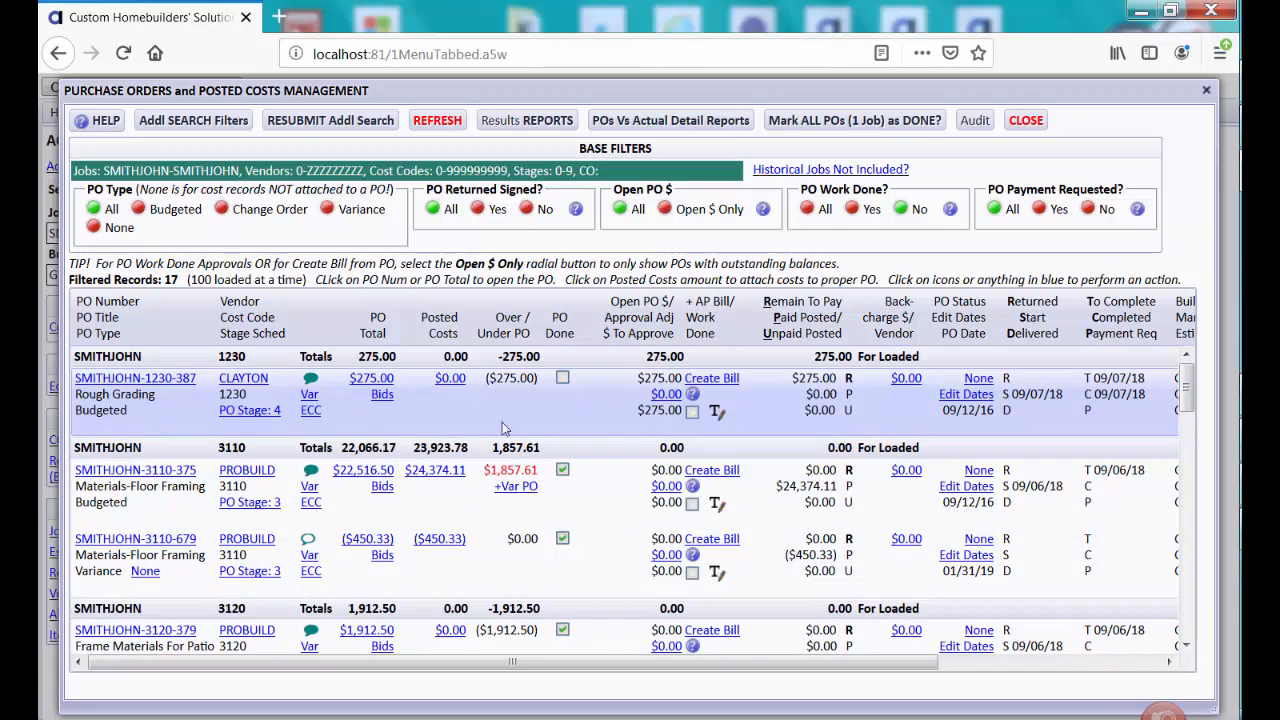
{"action": "left_click", "coordinate": [692, 412]}
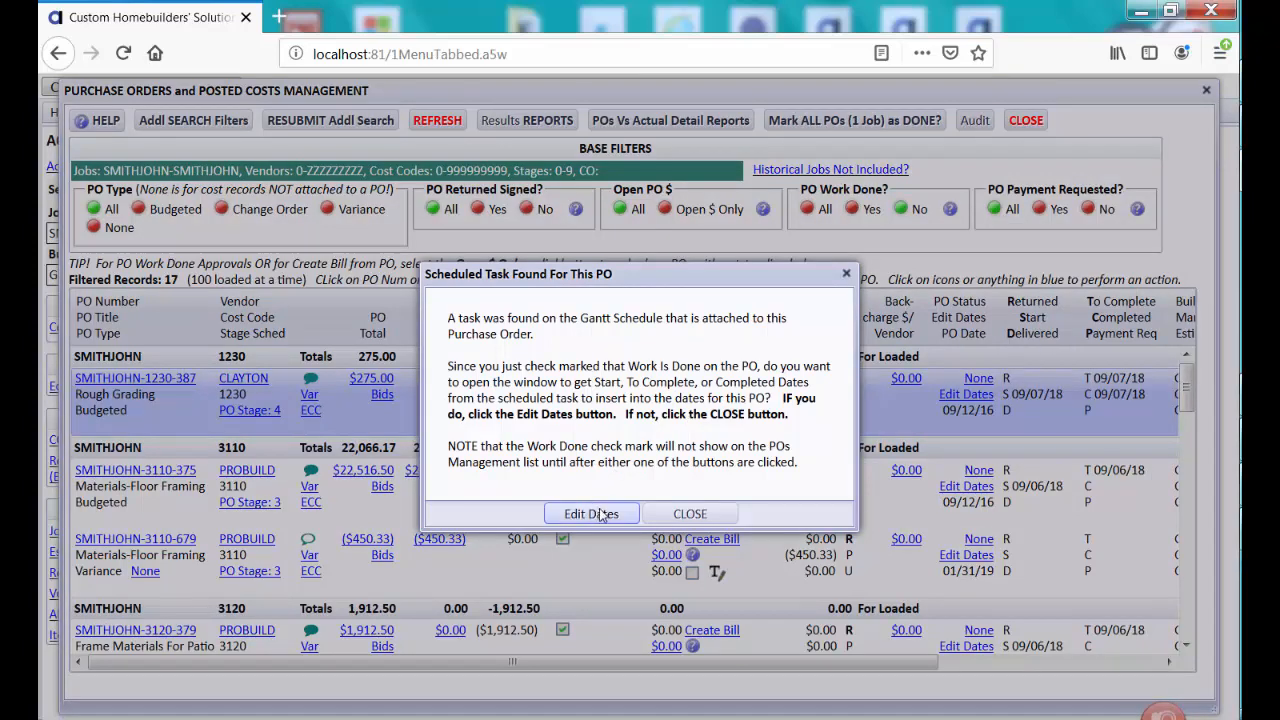
{"action": "left_click", "coordinate": [601, 512]}
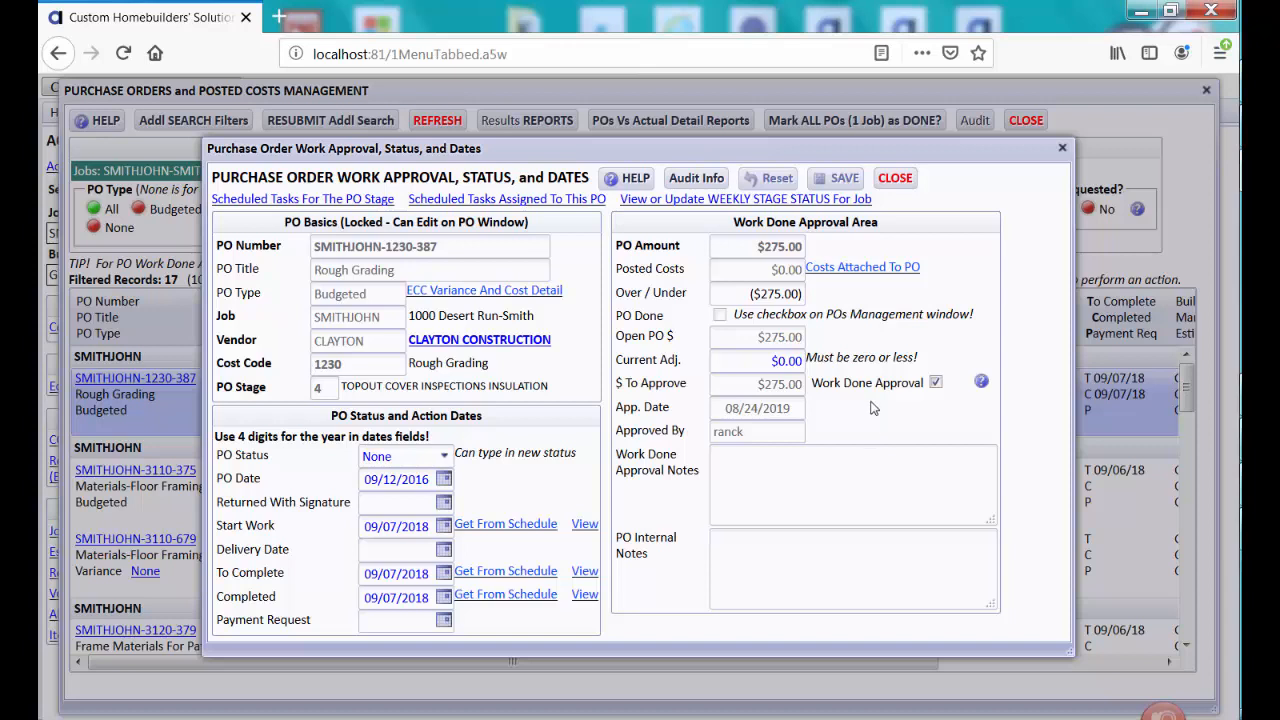
{"action": "left_click", "coordinate": [895, 181]}
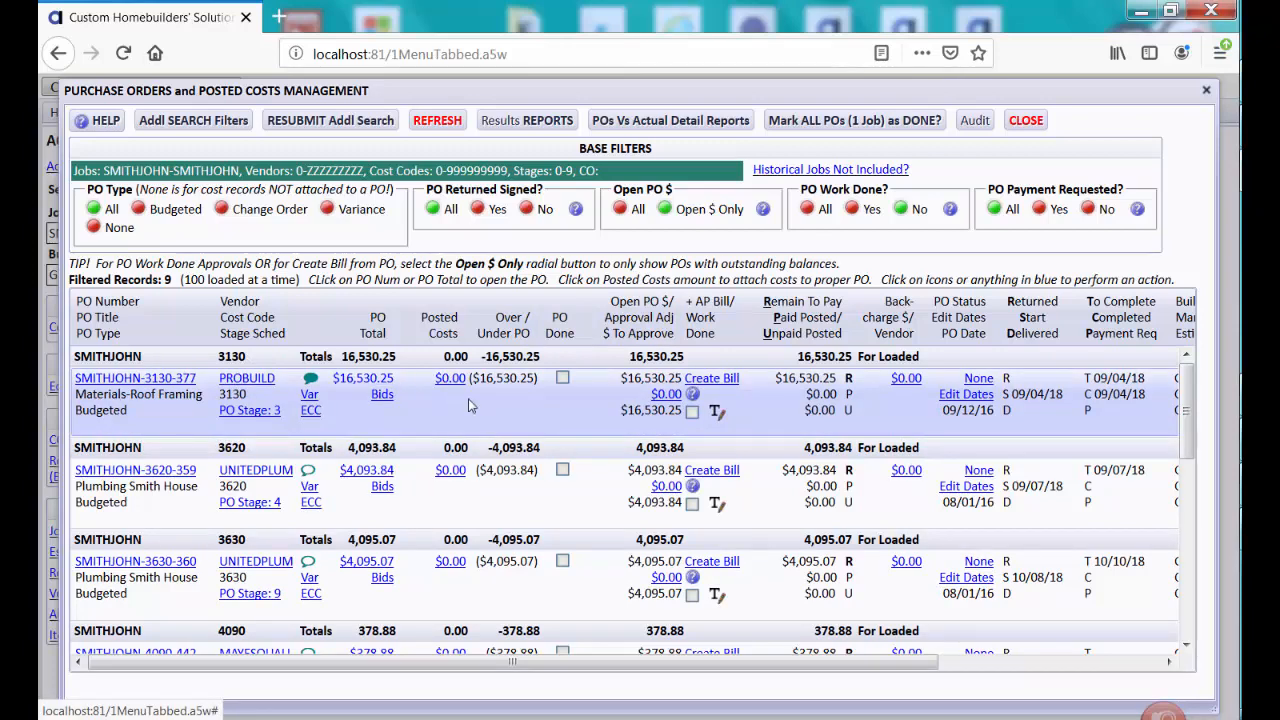
Mark work done on the cost code 3130 and 3620 purchase orders without editing dates, reviewing the ECC for 3620 before approving it
{"action": "left_click", "coordinate": [692, 414]}
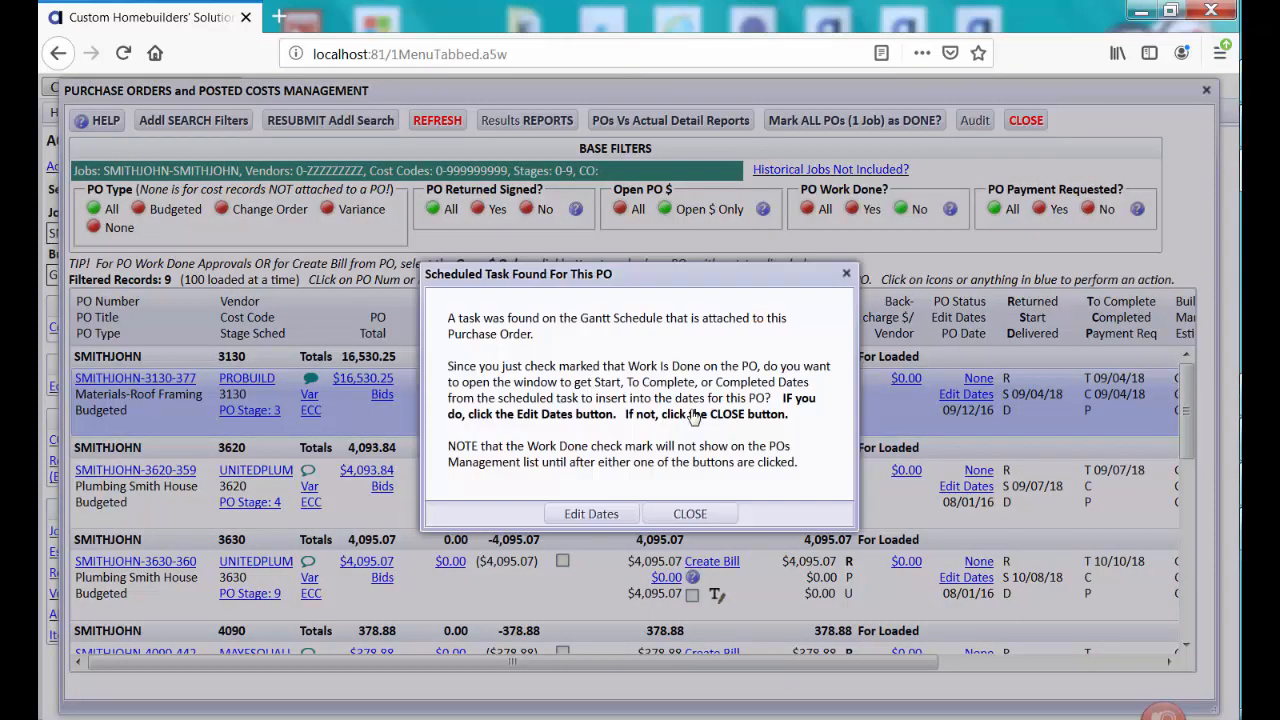
{"action": "left_click", "coordinate": [688, 514]}
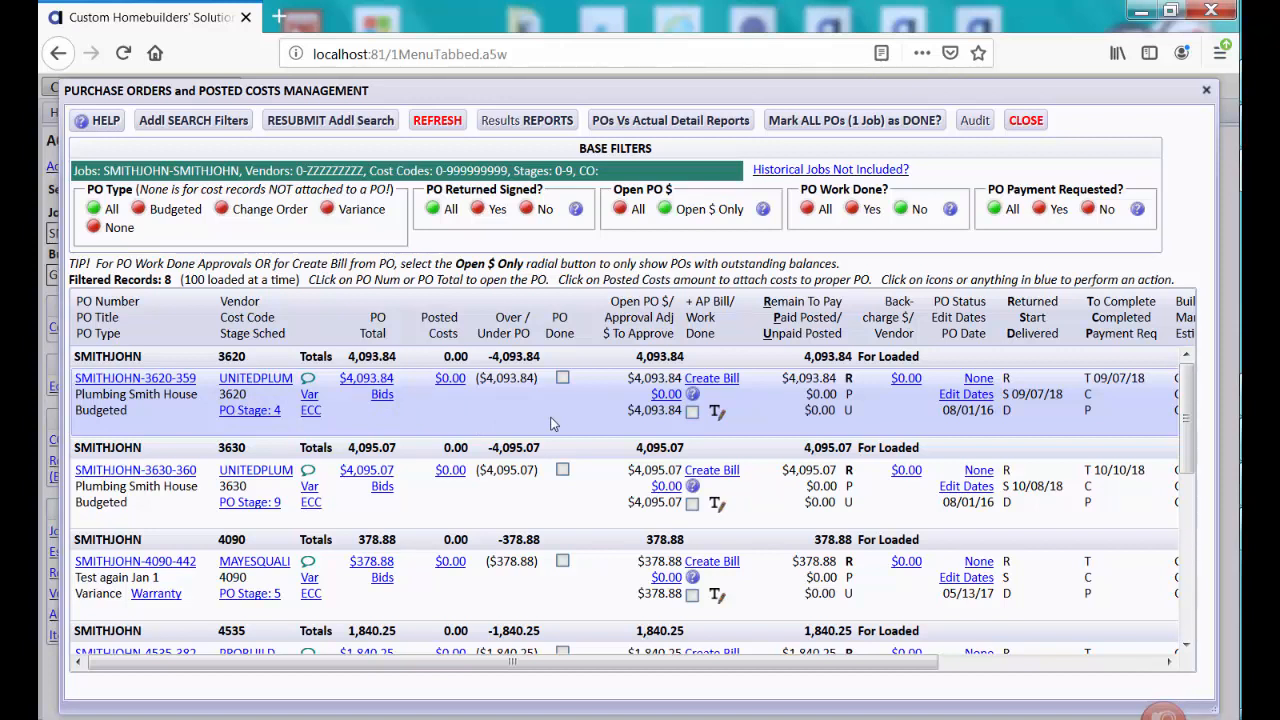
{"action": "left_click", "coordinate": [311, 411]}
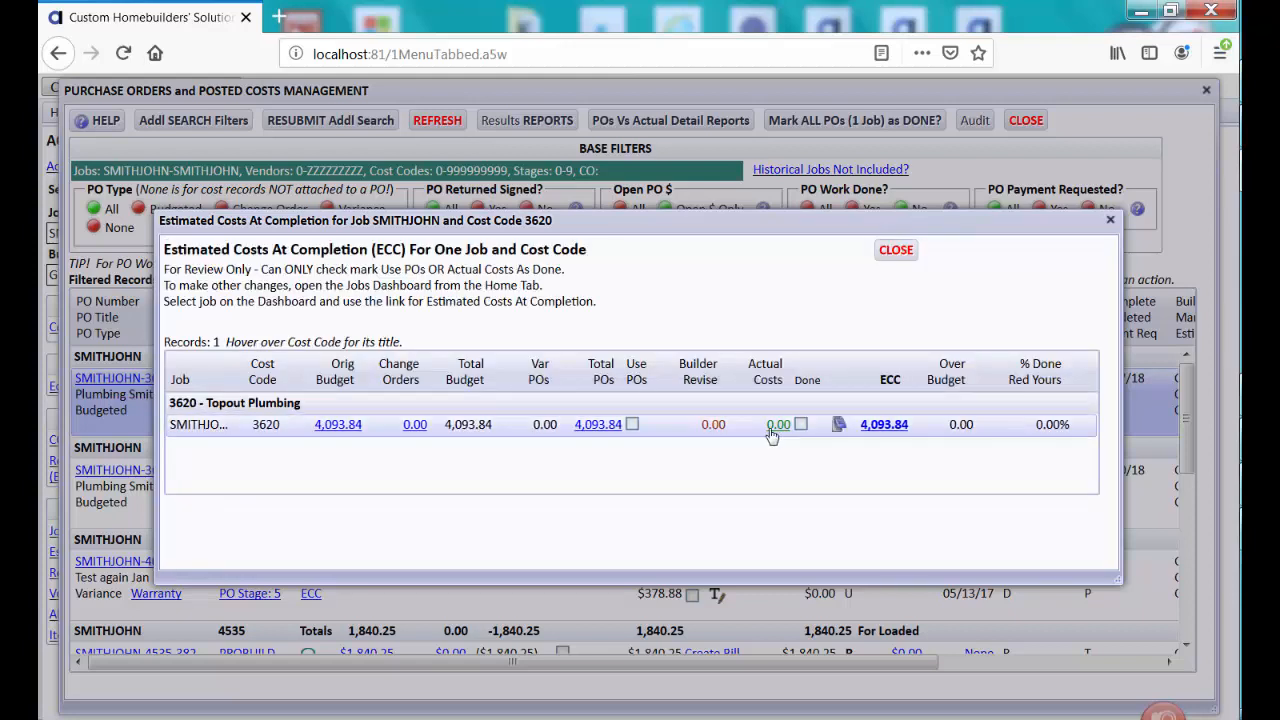
{"action": "left_click", "coordinate": [898, 256]}
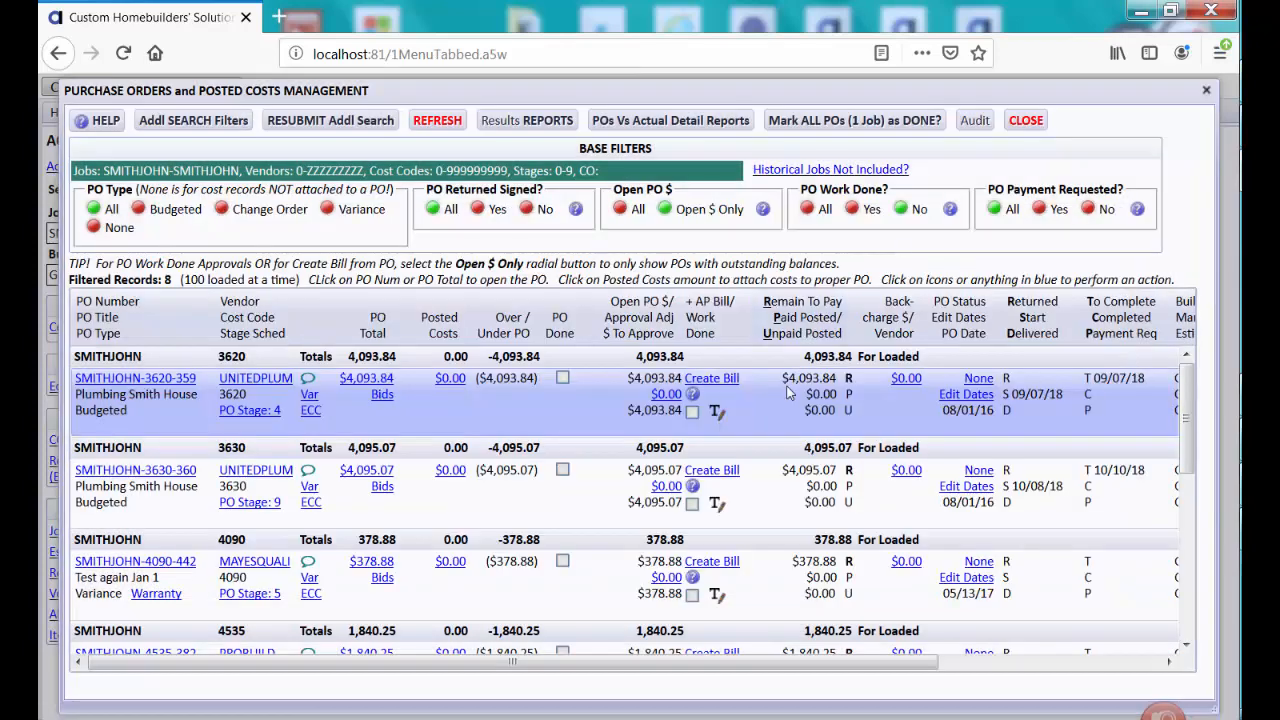
{"action": "left_click", "coordinate": [693, 412]}
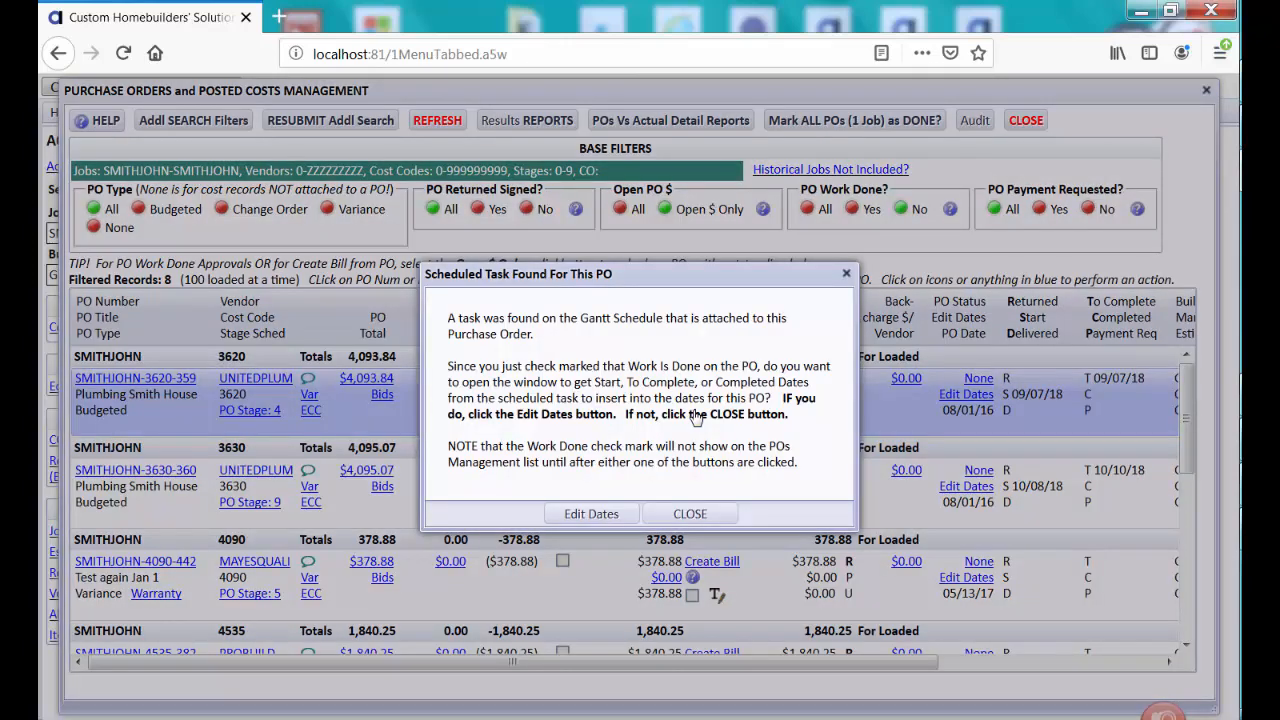
{"action": "left_click", "coordinate": [690, 514]}
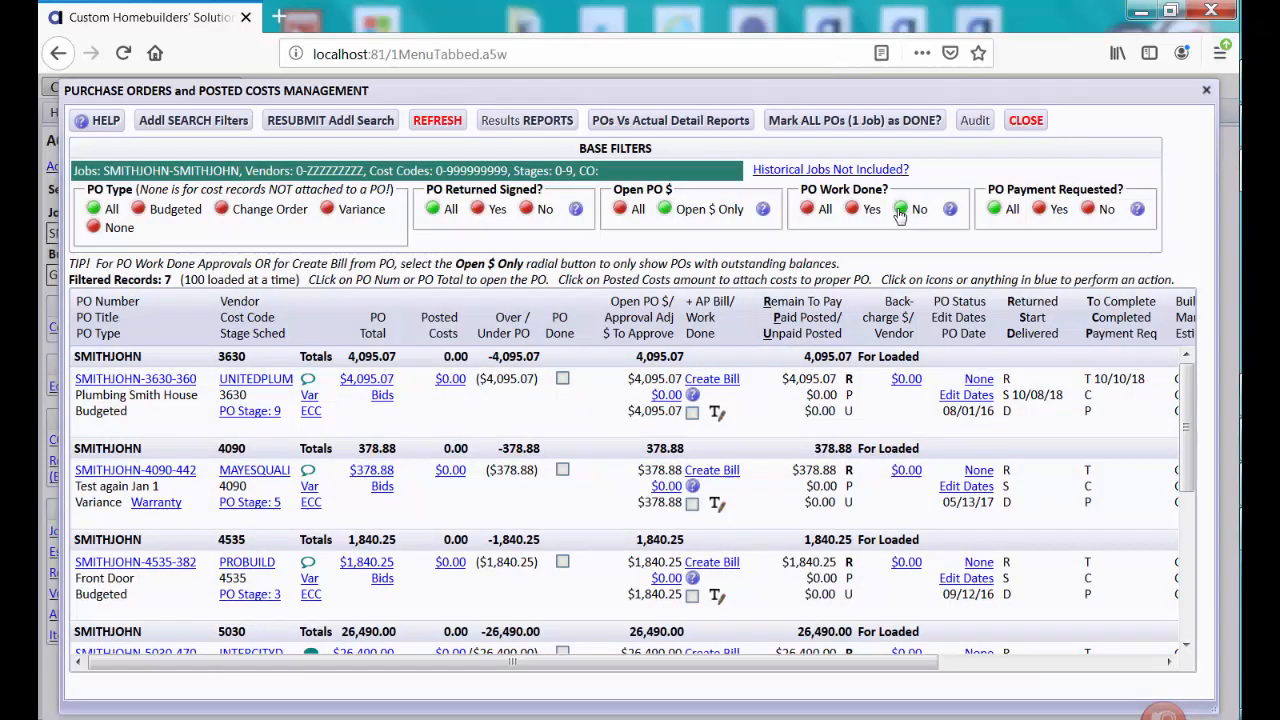
Show purchase orders of every work-done status and open the approval adjustment of the cost code 3630 purchase order
{"action": "left_click", "coordinate": [807, 209]}
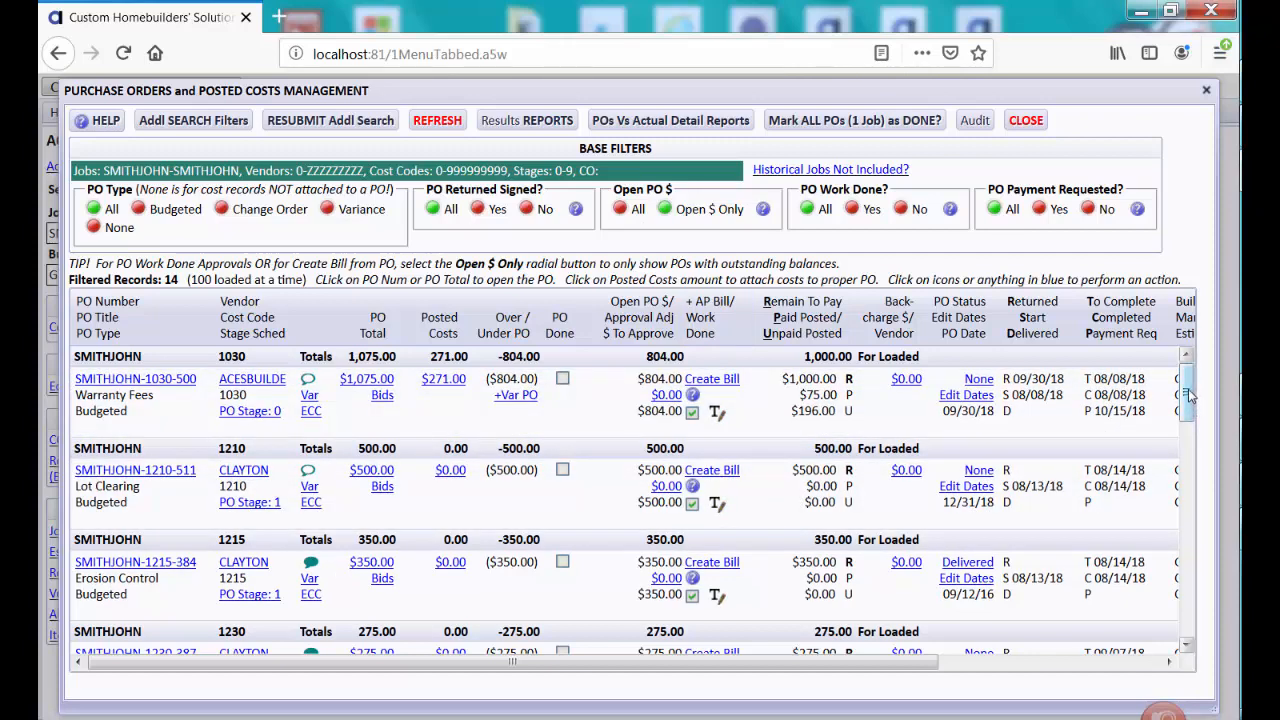
{"action": "left_click_drag", "start_coordinate": [1189, 404], "coordinate": [1194, 525]}
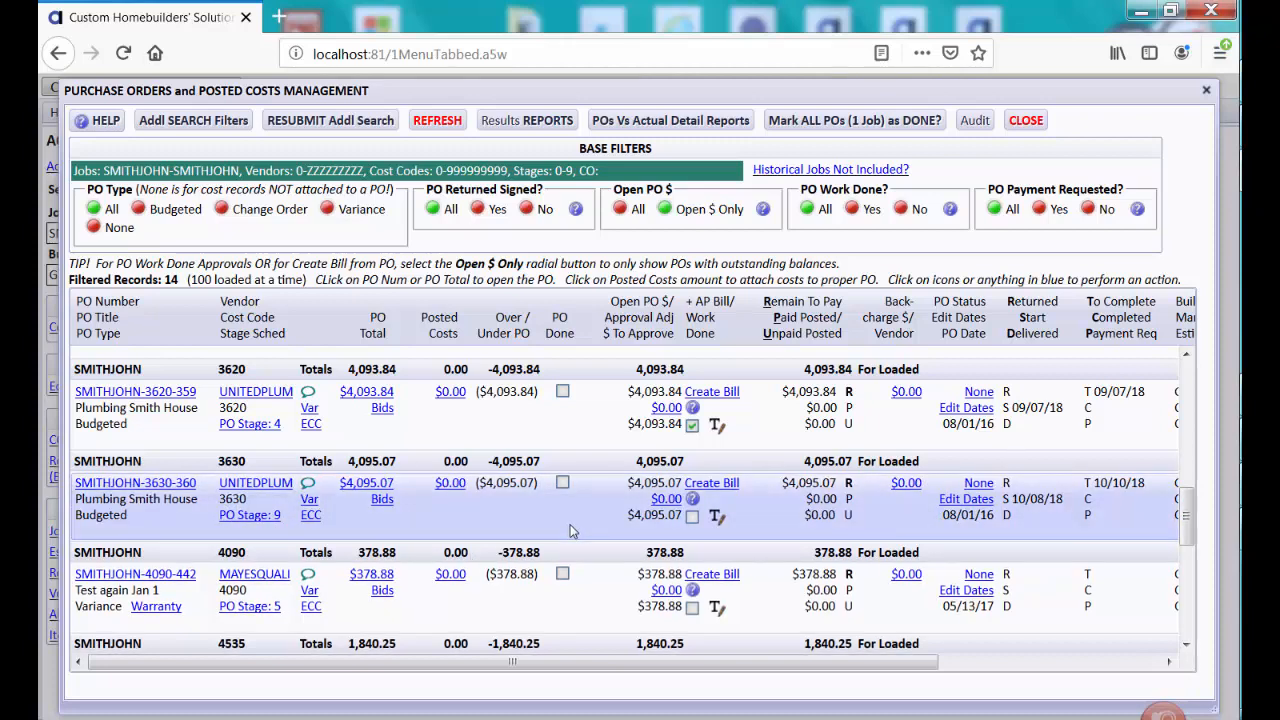
{"action": "left_click", "coordinate": [665, 501]}
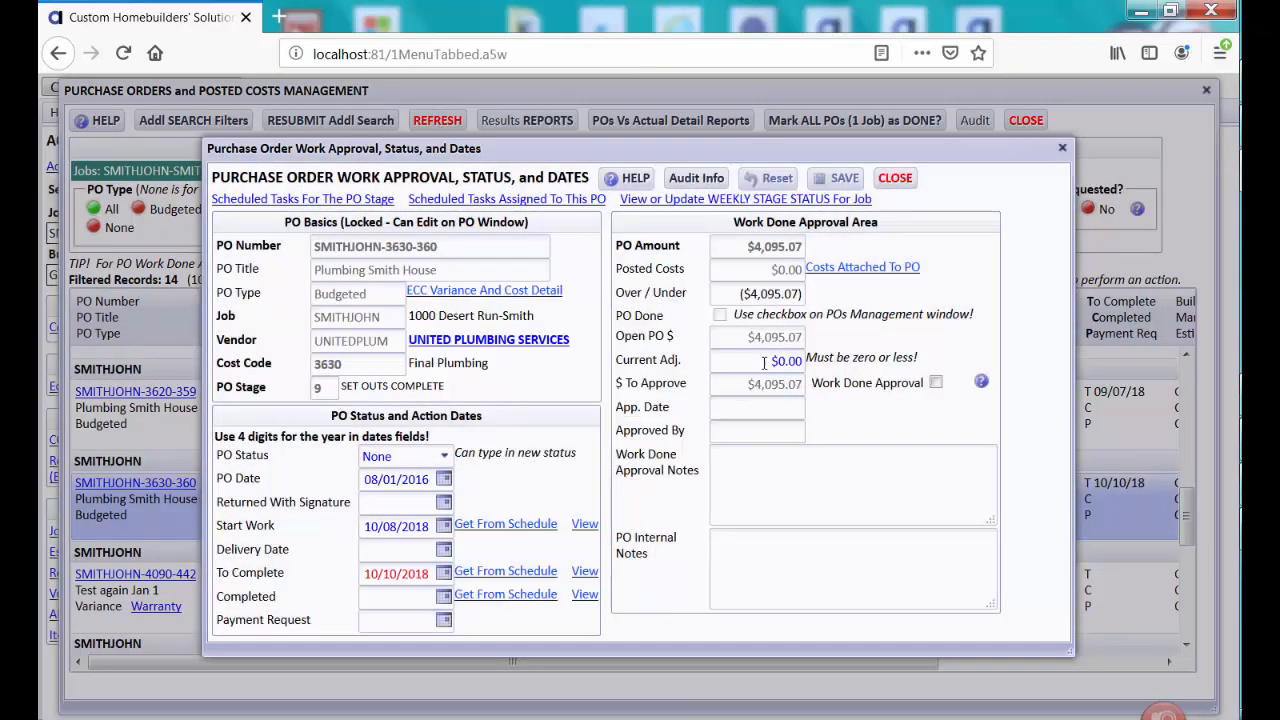
Try a current adjustment of $200 on the cost code 3630 purchase order
{"action": "left_click_drag", "start_coordinate": [762, 362], "coordinate": [818, 365]}
{"action": "type", "text": "200"}
{"action": "key", "text": "Tab"}
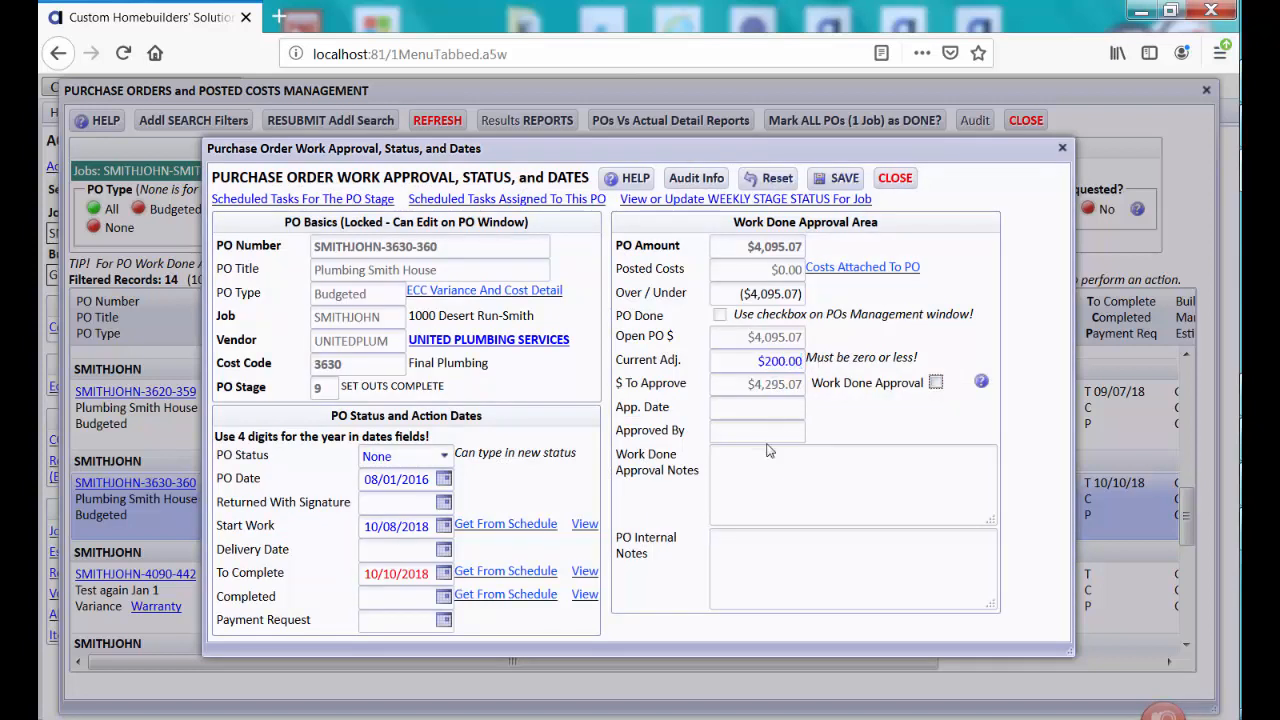
Enter the work done approval note "Holding $200 because they need to clean up their mess." and try to save the approval
{"action": "left_click", "coordinate": [743, 451]}
{"action": "type", "text": "Holding $"}
{"action": "key", "text": "BackSpace"}
{"action": "type", "text": "$200 because they need"}
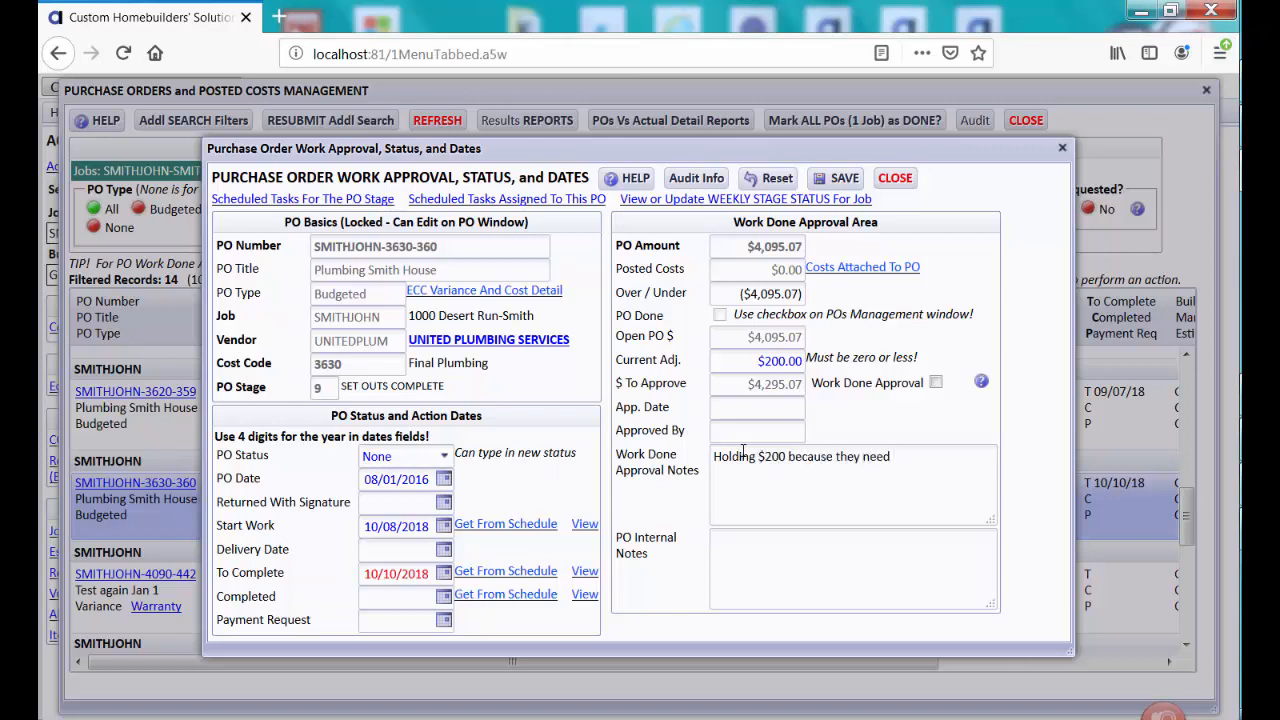
{"action": "type", "text": " to clean up their mess."}
{"action": "left_click", "coordinate": [845, 180]}
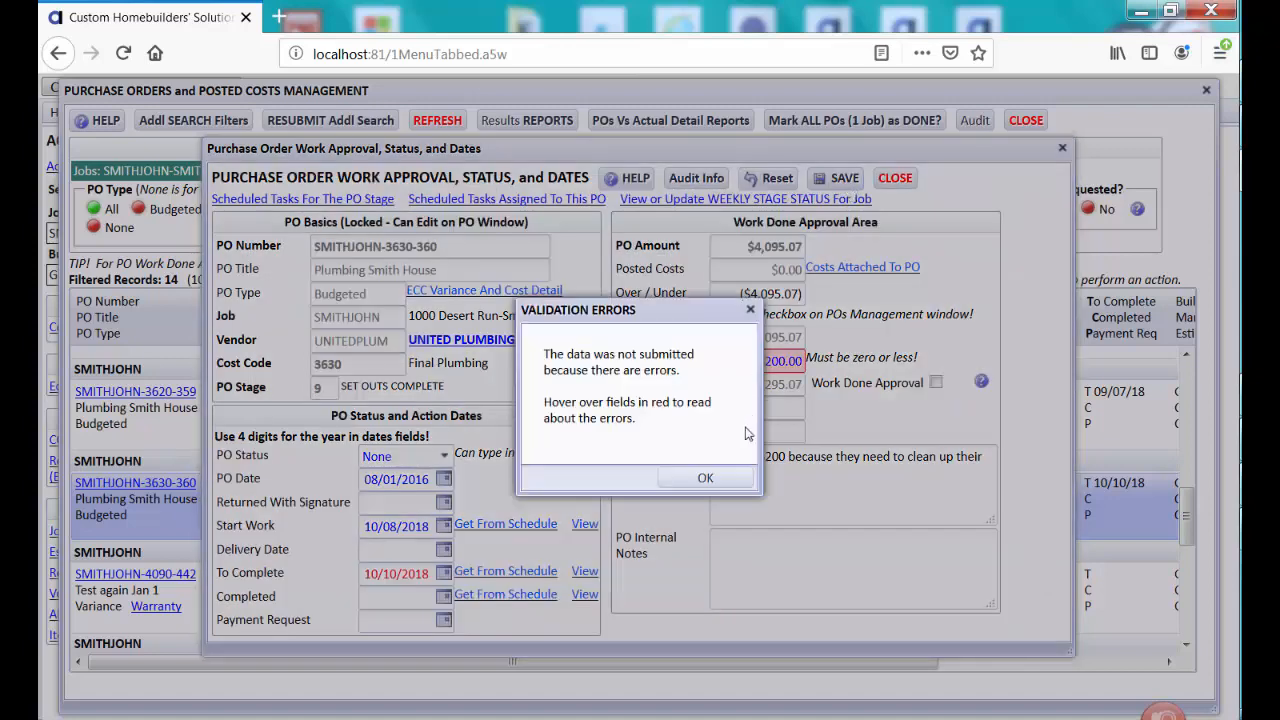
{"action": "left_click", "coordinate": [692, 478]}
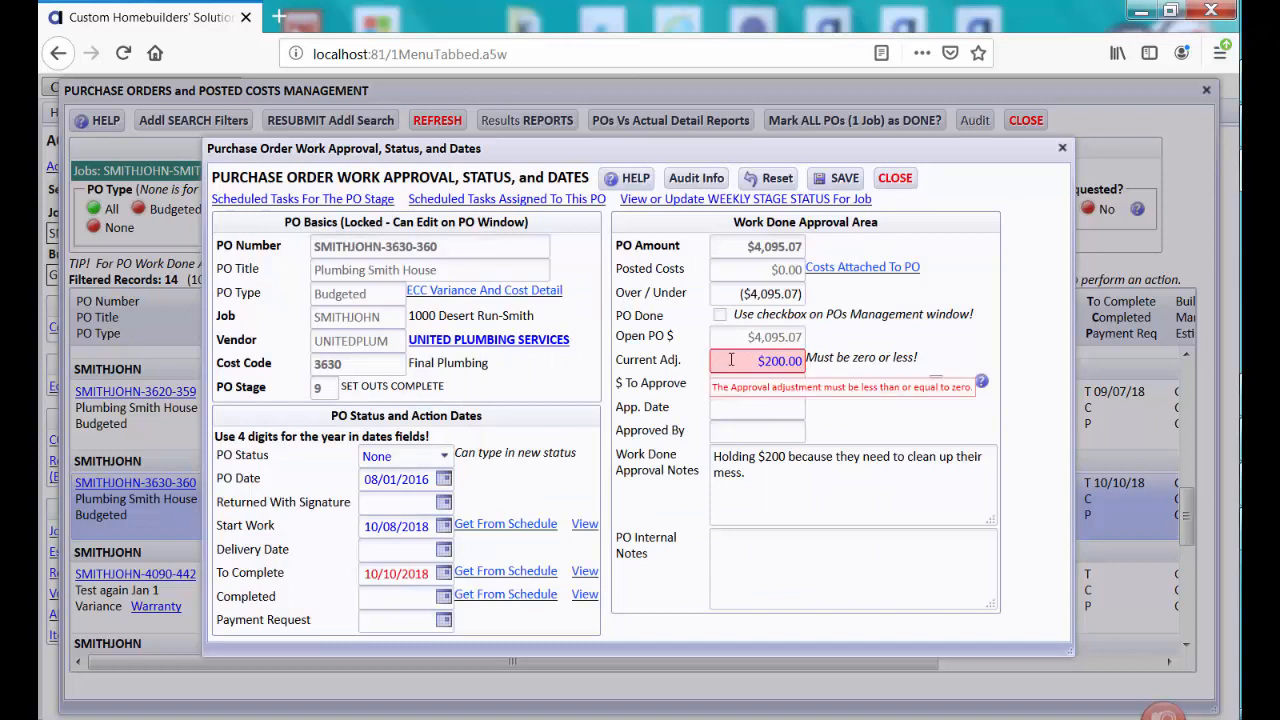
Set the current adjustment to -200, save and close the approval, and mark the cost code 3630 purchase order's work as done
{"action": "left_click_drag", "start_coordinate": [732, 359], "coordinate": [836, 371]}
{"action": "key", "text": "BackSpace"}
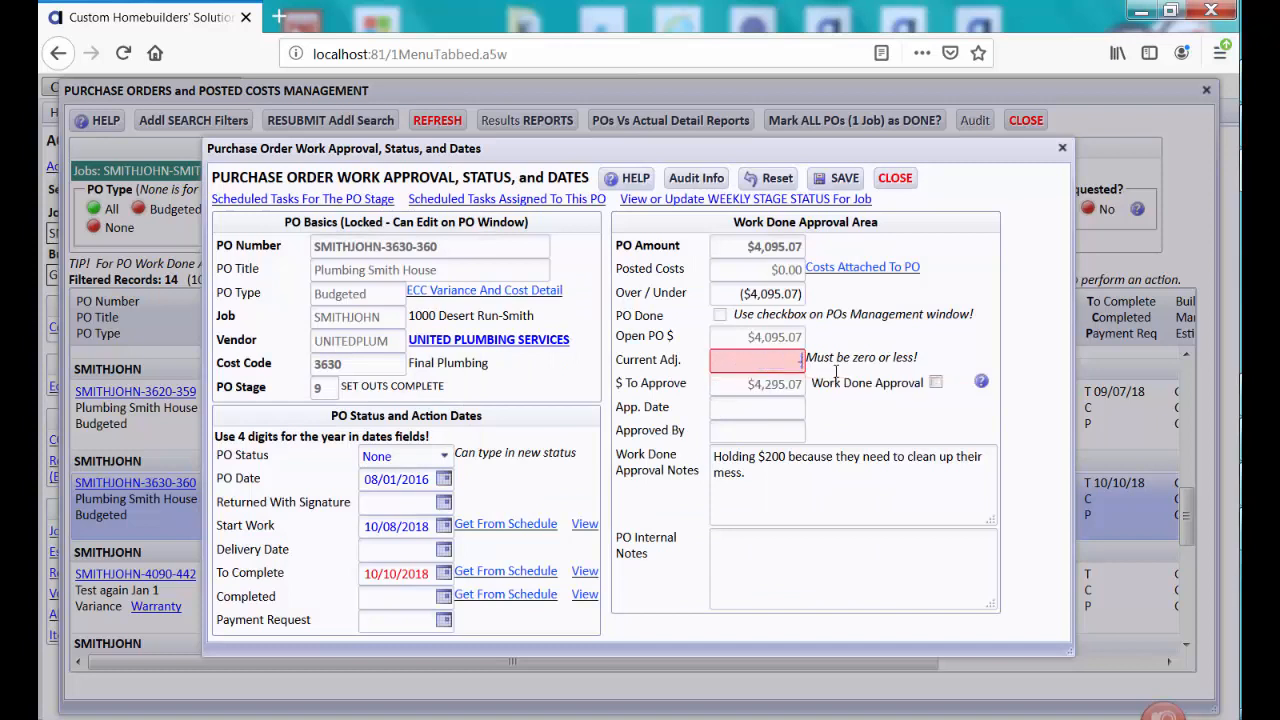
{"action": "type", "text": "-200"}
{"action": "key", "text": "Tab"}
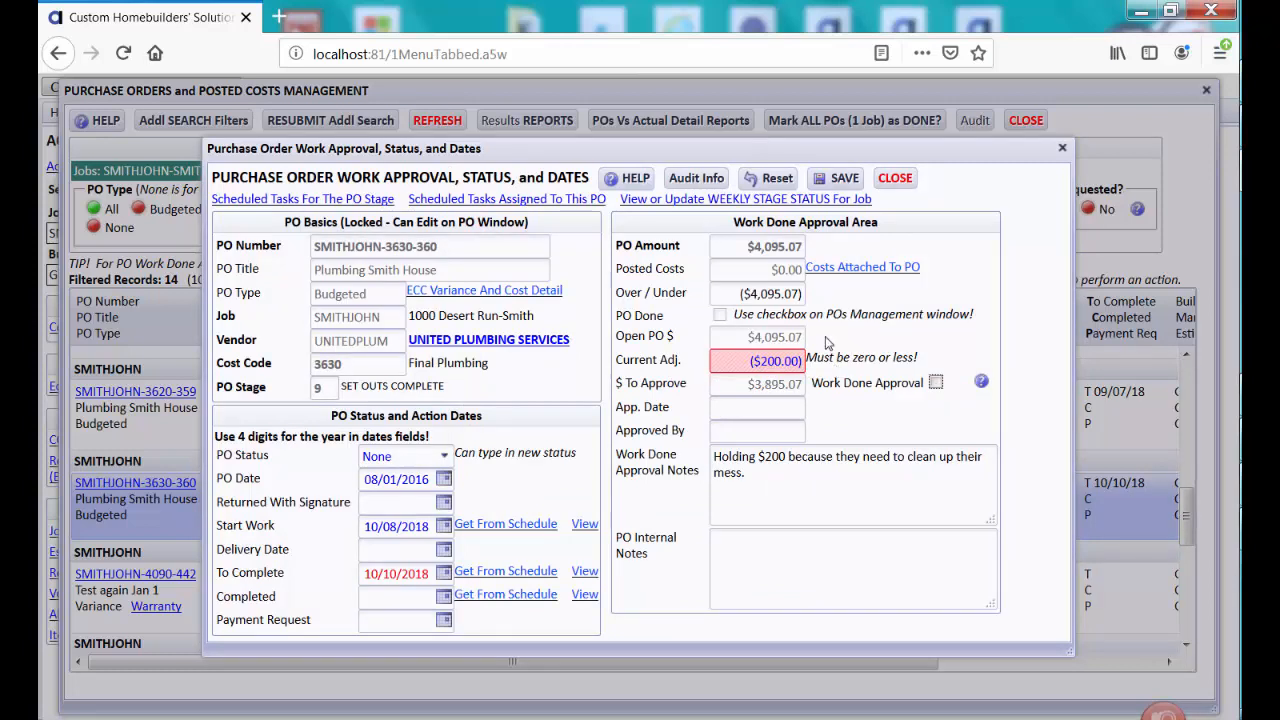
{"action": "left_click", "coordinate": [840, 179]}
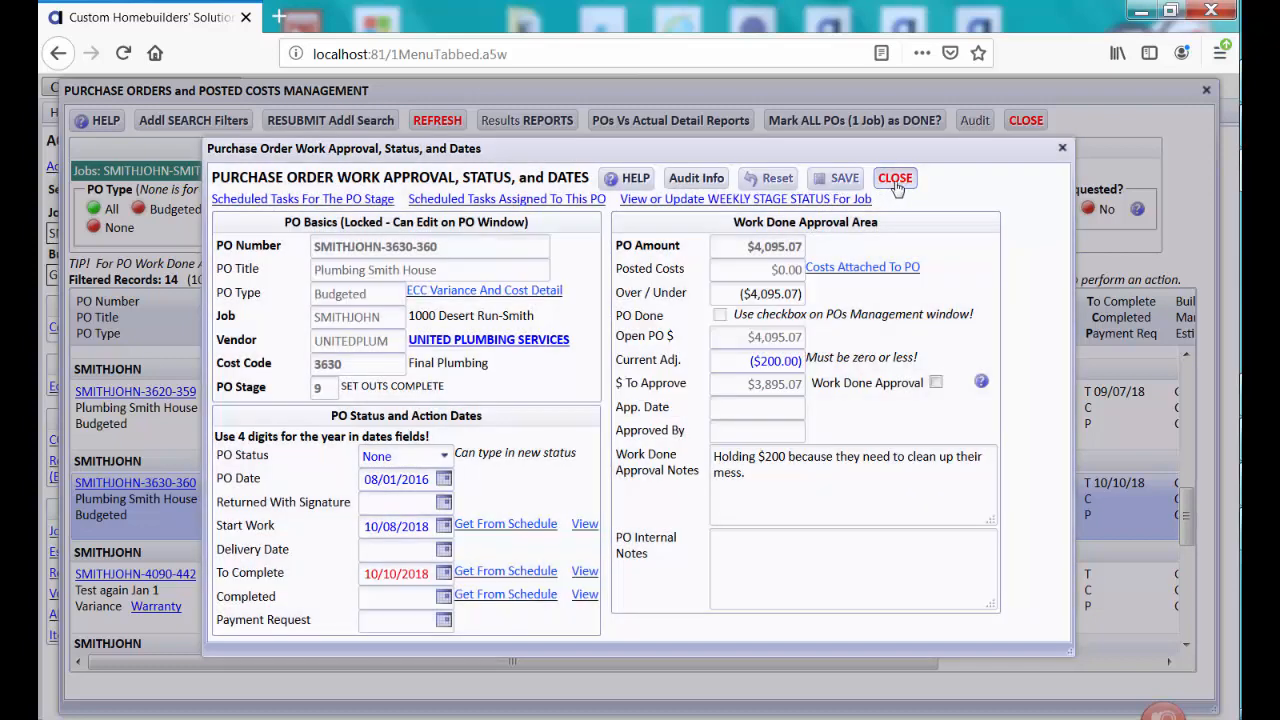
{"action": "left_click", "coordinate": [895, 179]}
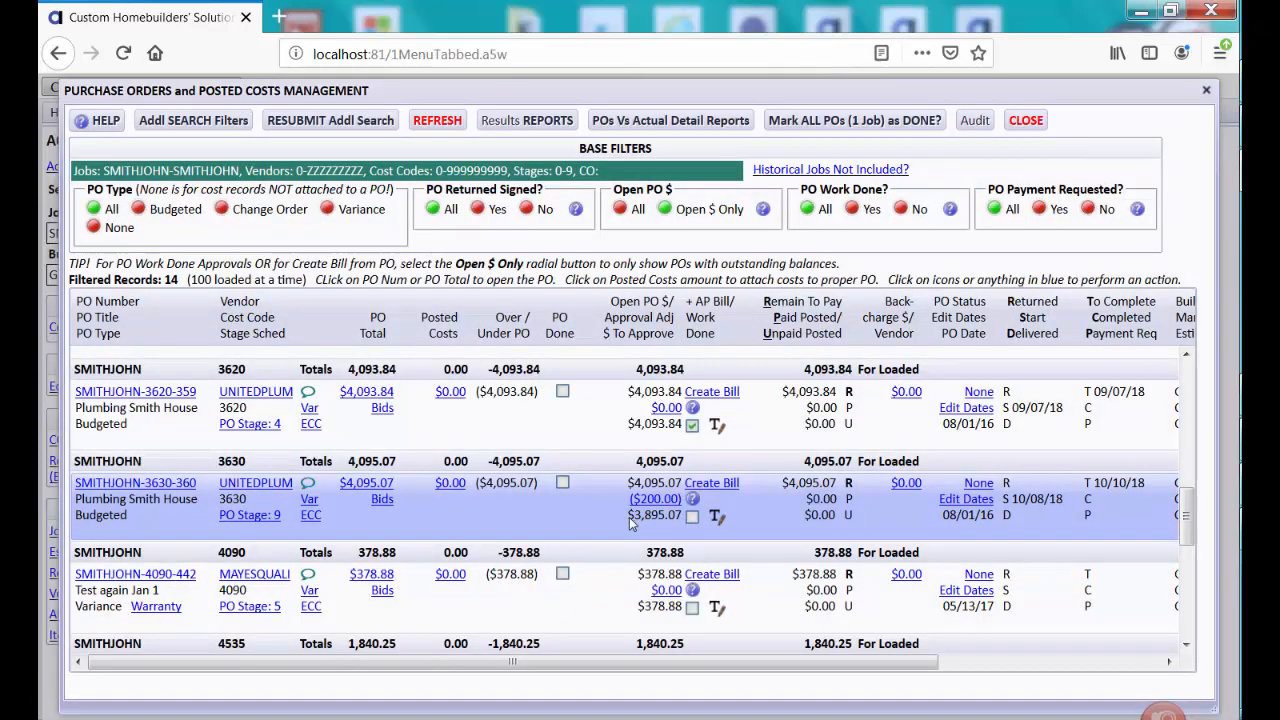
{"action": "left_click", "coordinate": [694, 519]}
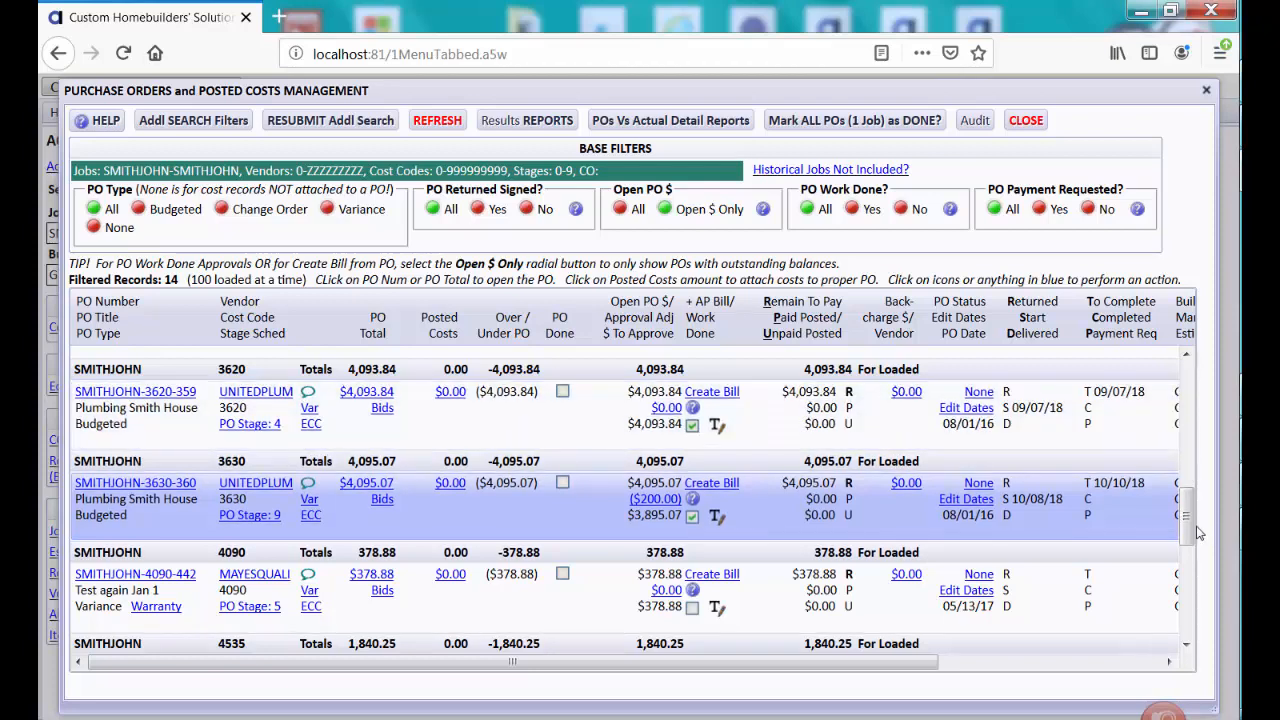
Show only purchase orders with work done, start a payables bill from the cost code 3620 purchase order, and dismiss its vendor alerts
{"action": "mouse_move", "coordinate": [1189, 520]}
{"action": "left_mouse_down"}
{"action": "mouse_move", "coordinate": [1195, 484]}
{"action": "mouse_move", "coordinate": [1192, 505]}
{"action": "left_mouse_up"}
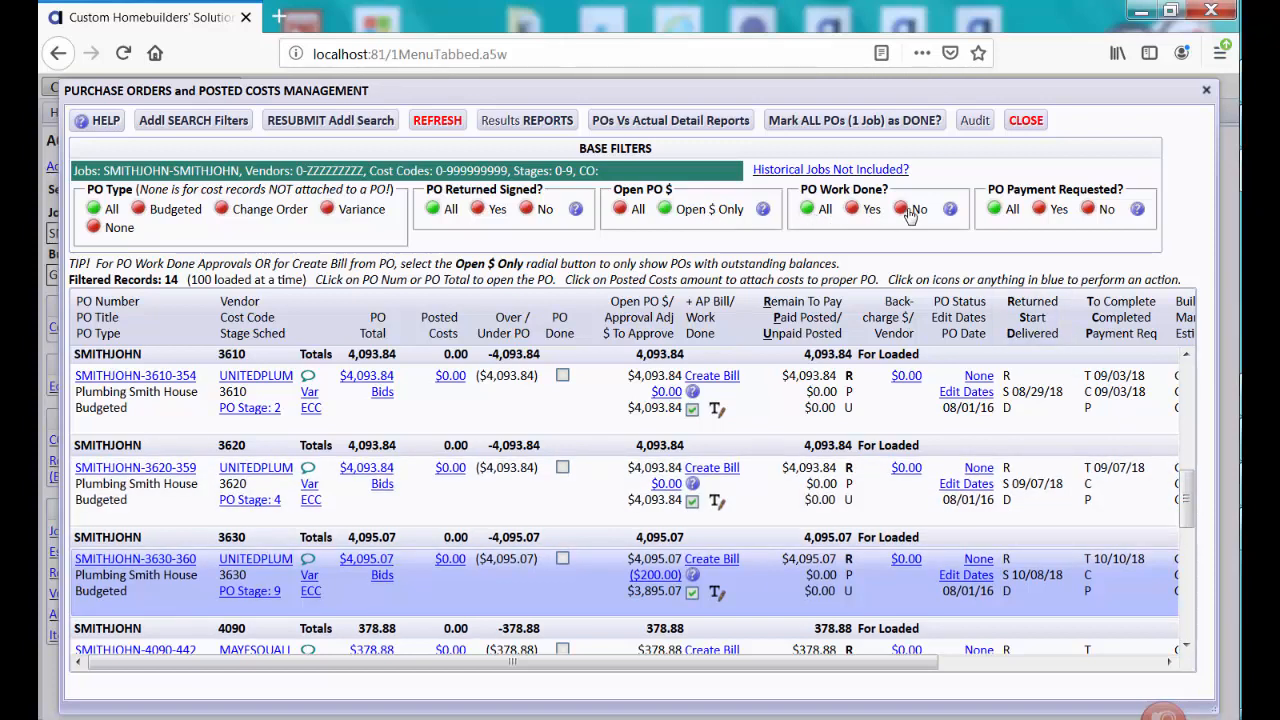
{"action": "left_click", "coordinate": [855, 209]}
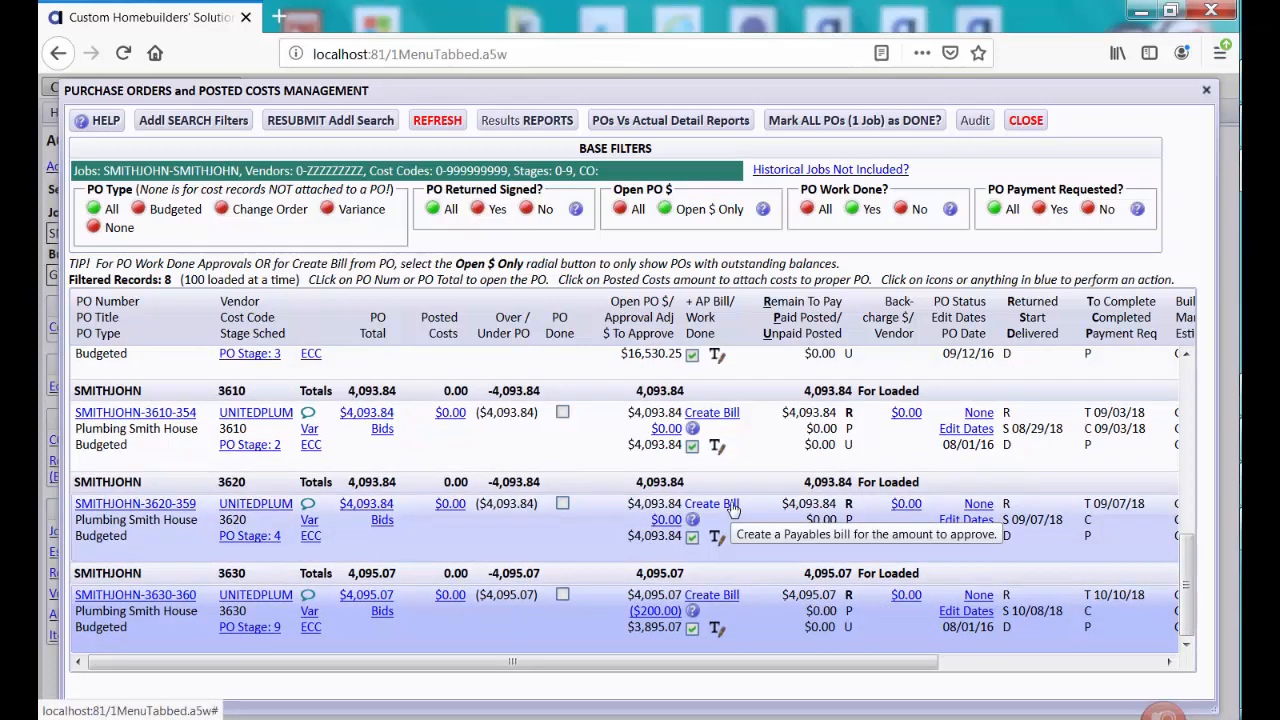
{"action": "left_click", "coordinate": [734, 510]}
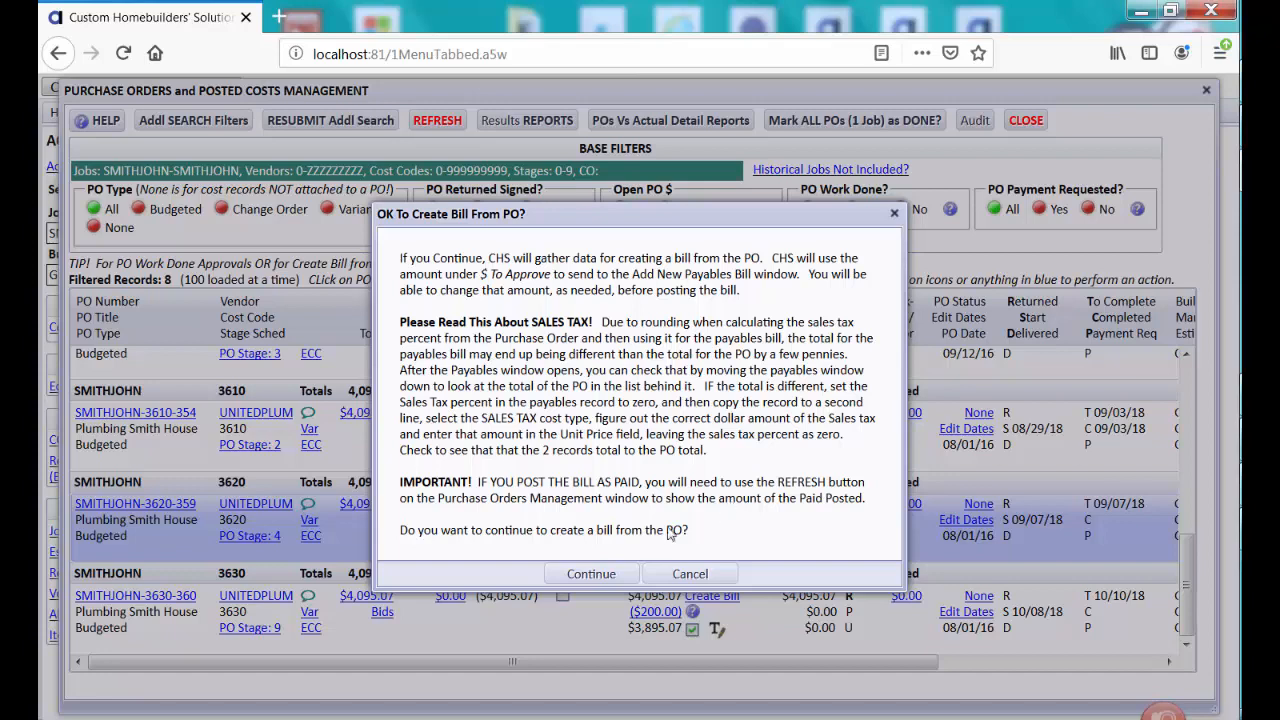
{"action": "left_click", "coordinate": [609, 575]}
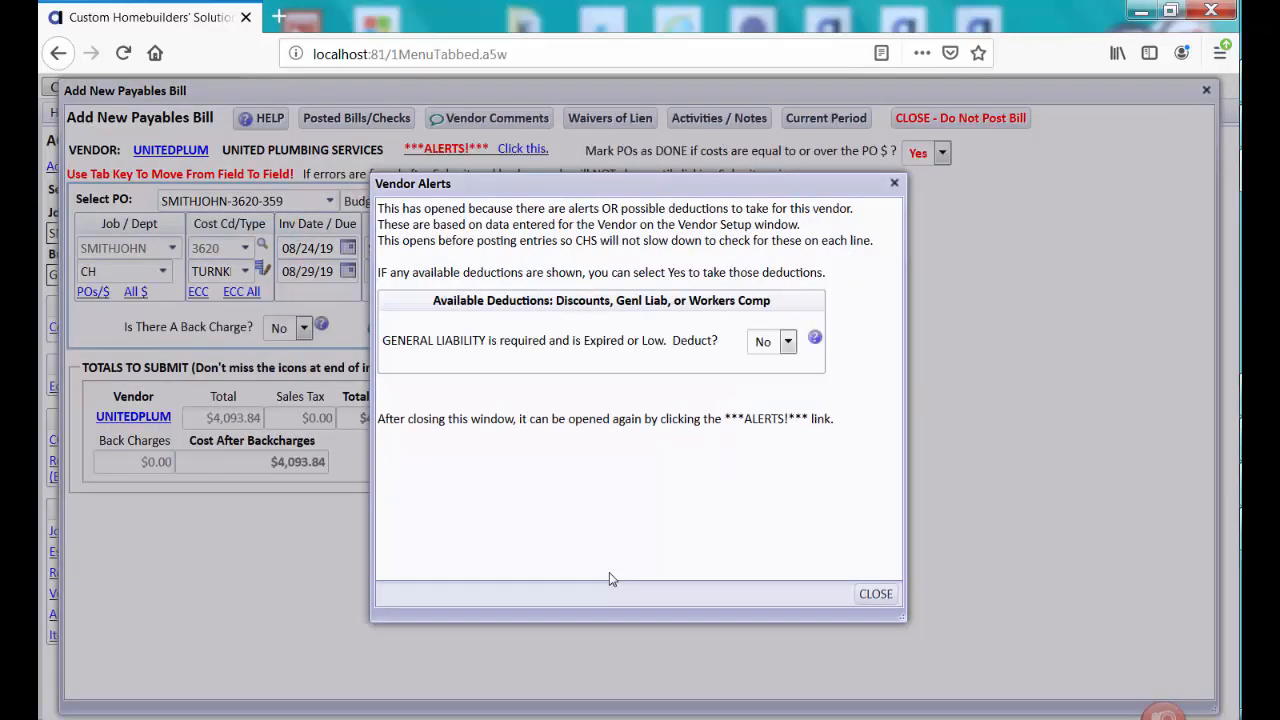
{"action": "left_click", "coordinate": [877, 592]}
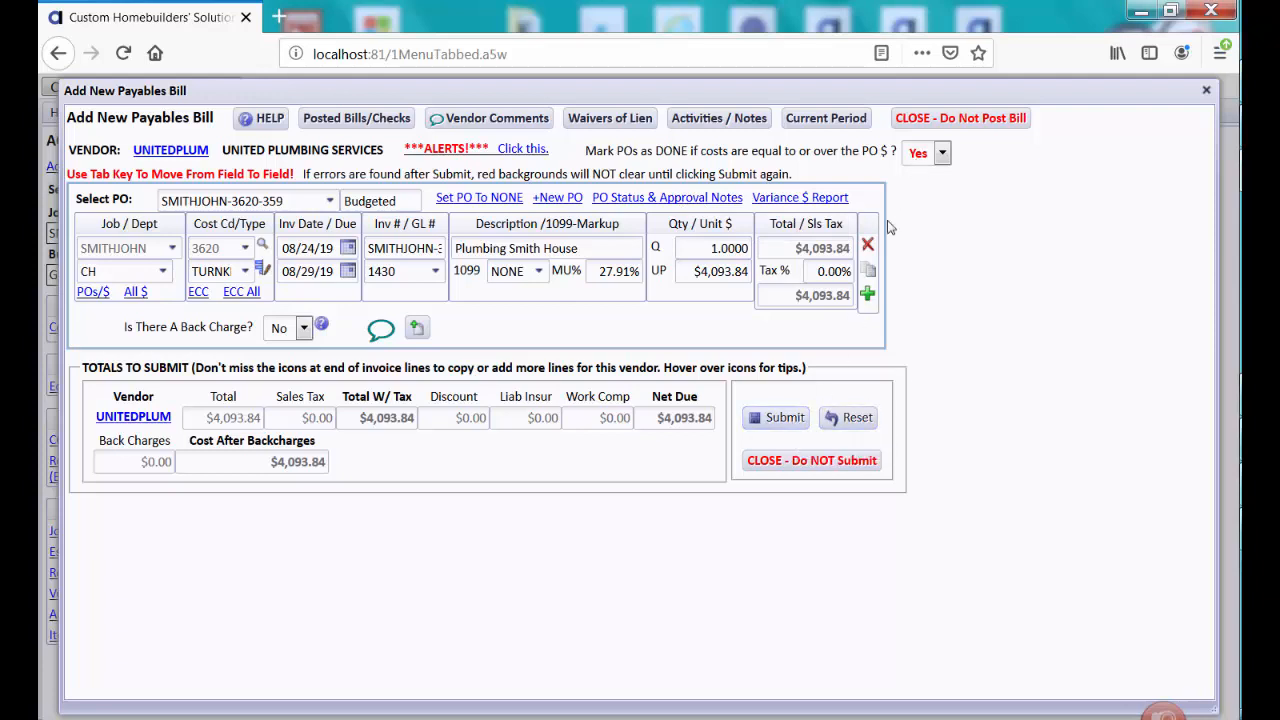
Submit the cost code 3620 bill and post it as unpaid to pay later, then dismiss the posting notice
{"action": "left_click", "coordinate": [785, 418]}
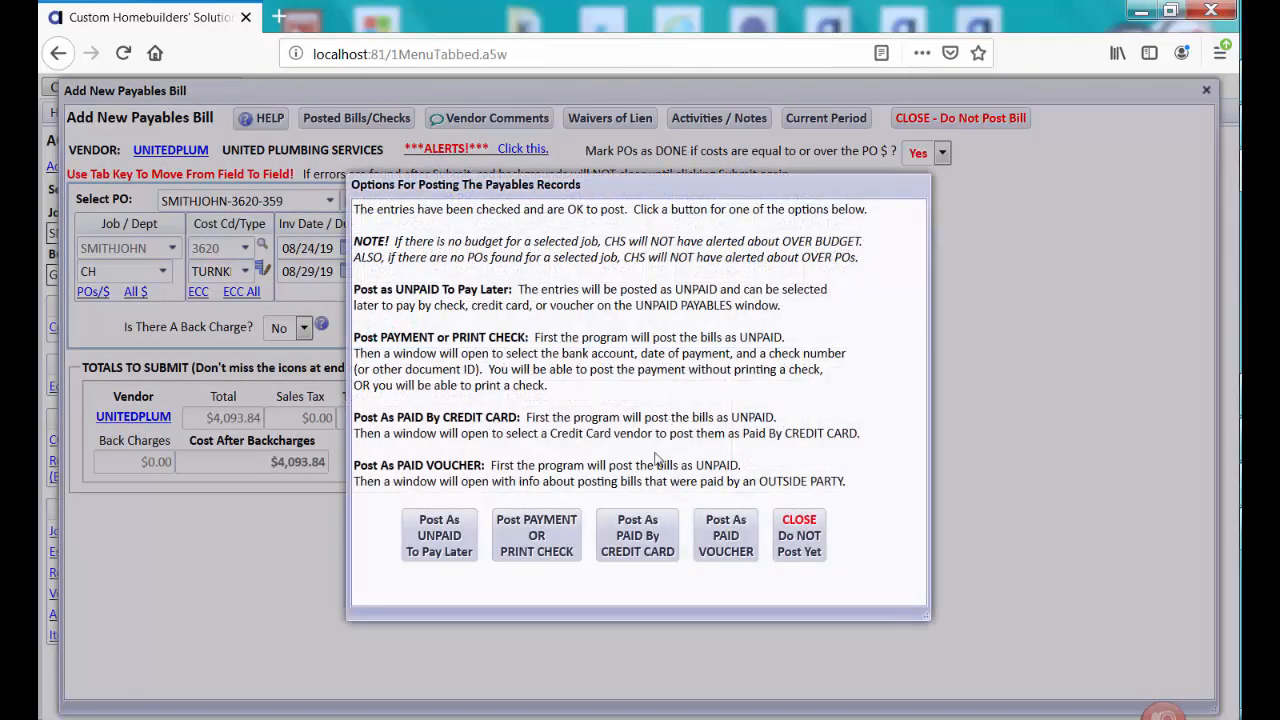
{"action": "left_click", "coordinate": [445, 535]}
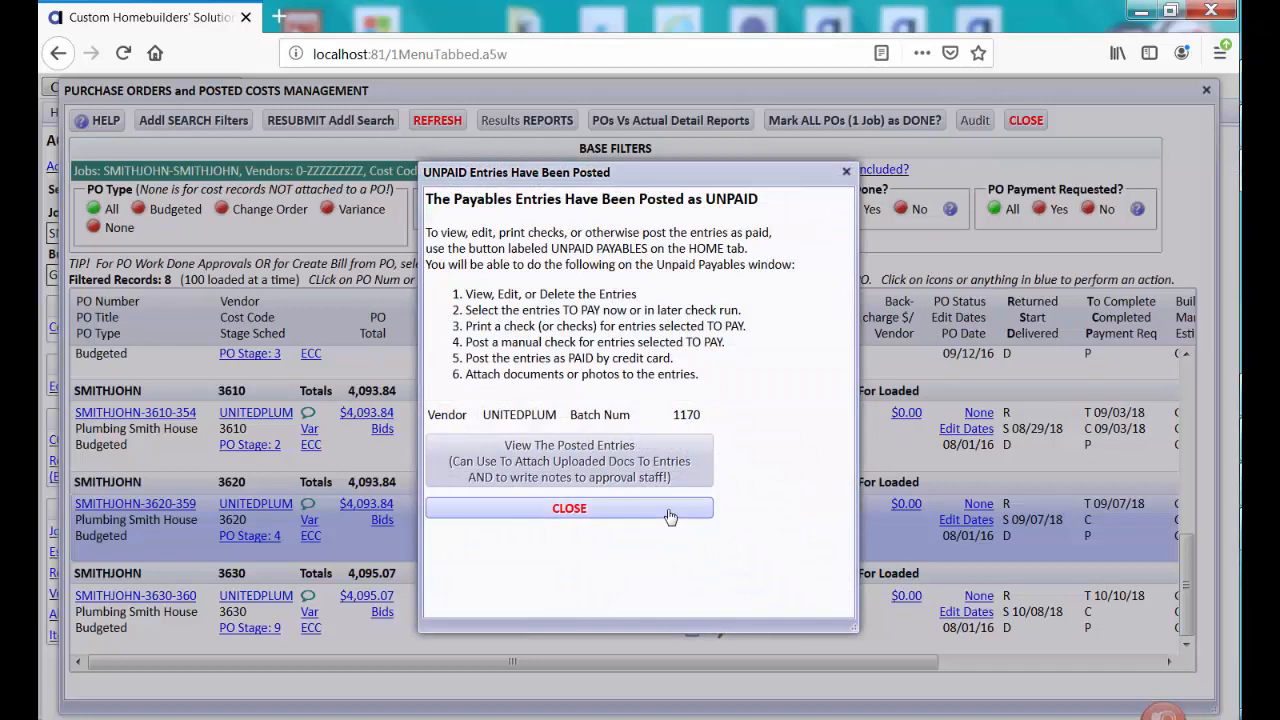
{"action": "left_click", "coordinate": [670, 514]}
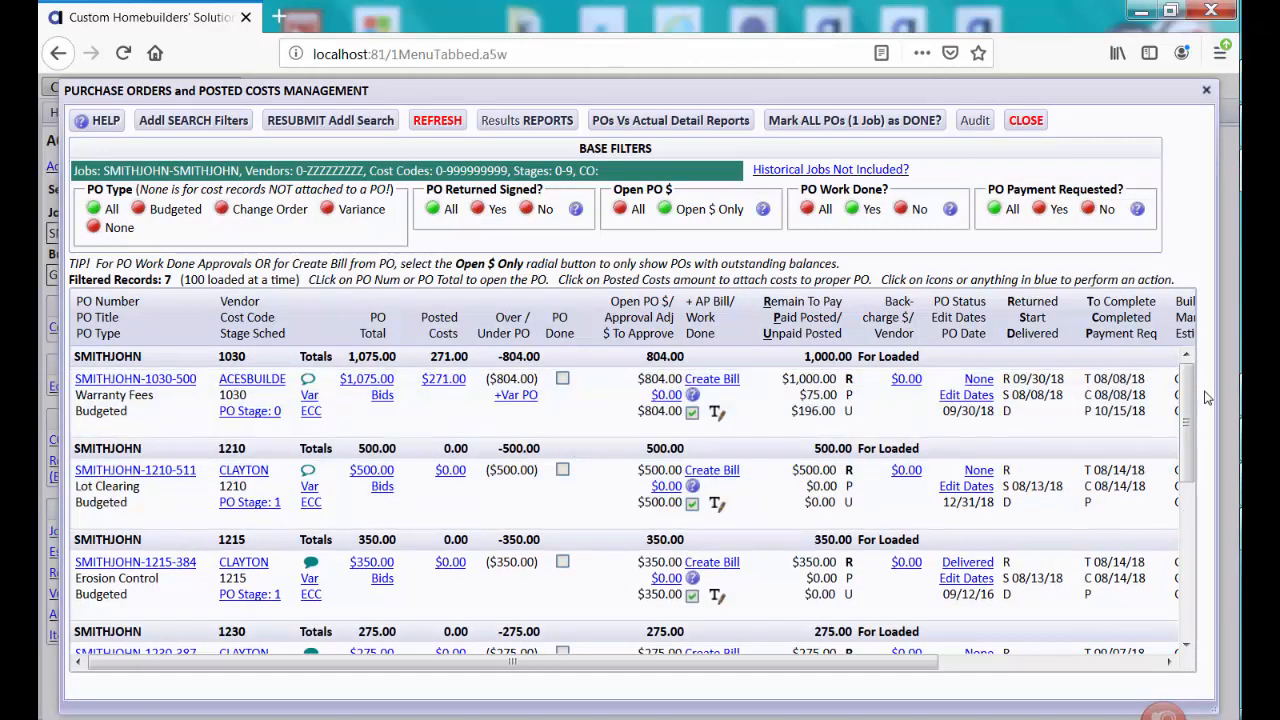
Create a payables bill from the cost code 3630 Plumbing Smith House purchase order and dismiss its vendor alerts
{"action": "scroll", "coordinate": [1194, 405], "scroll_direction": "down", "scroll_amount": 1}
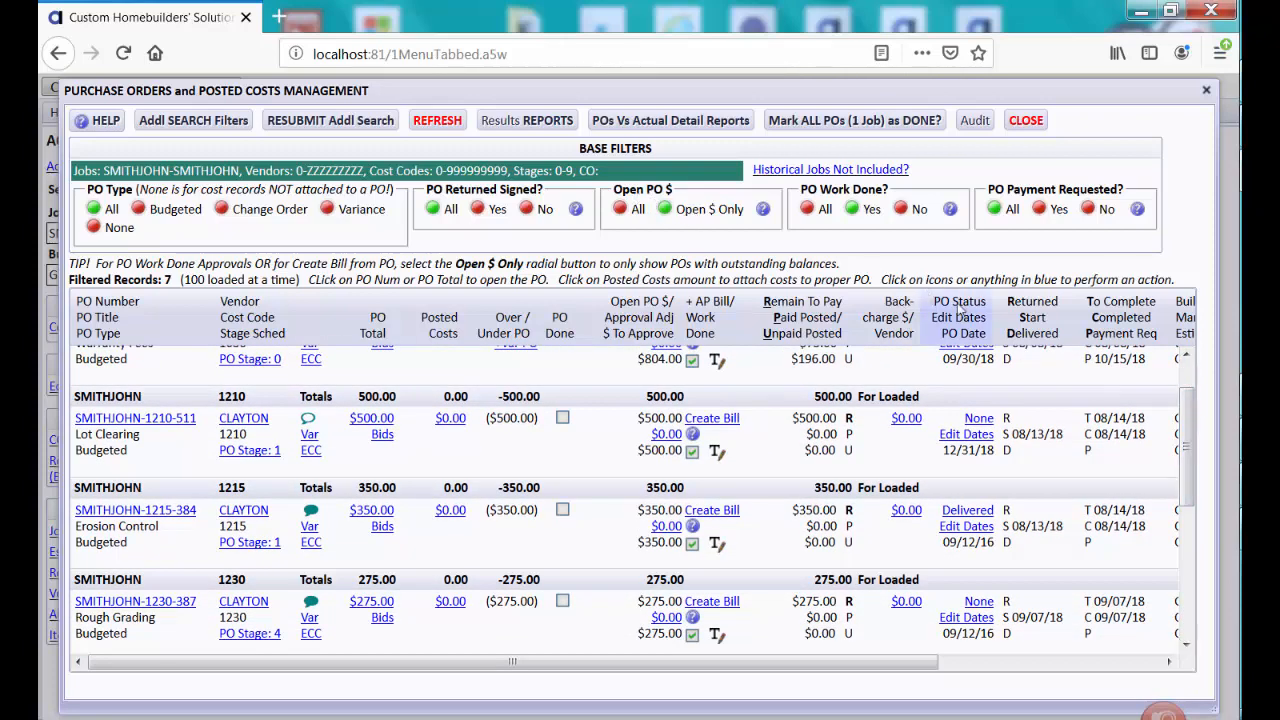
{"action": "scroll", "coordinate": [1186, 474], "scroll_direction": "down", "scroll_amount": 2}
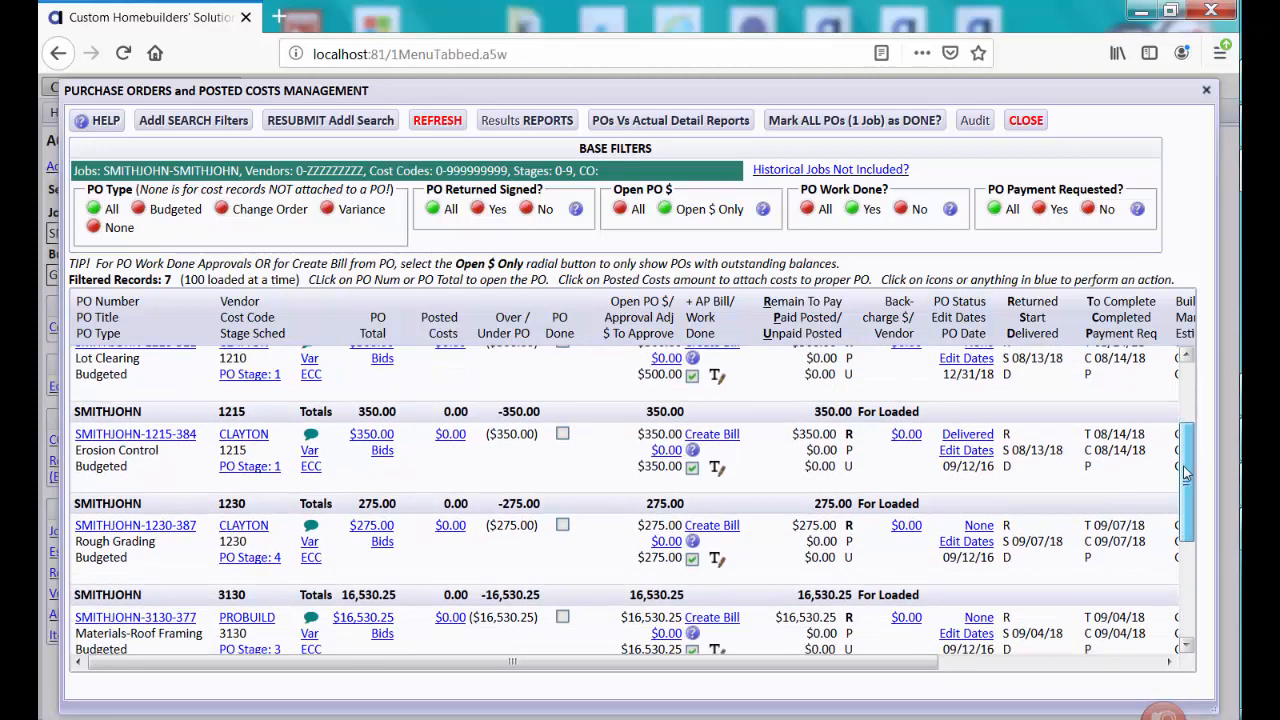
{"action": "left_click_drag", "start_coordinate": [1186, 474], "coordinate": [1190, 560]}
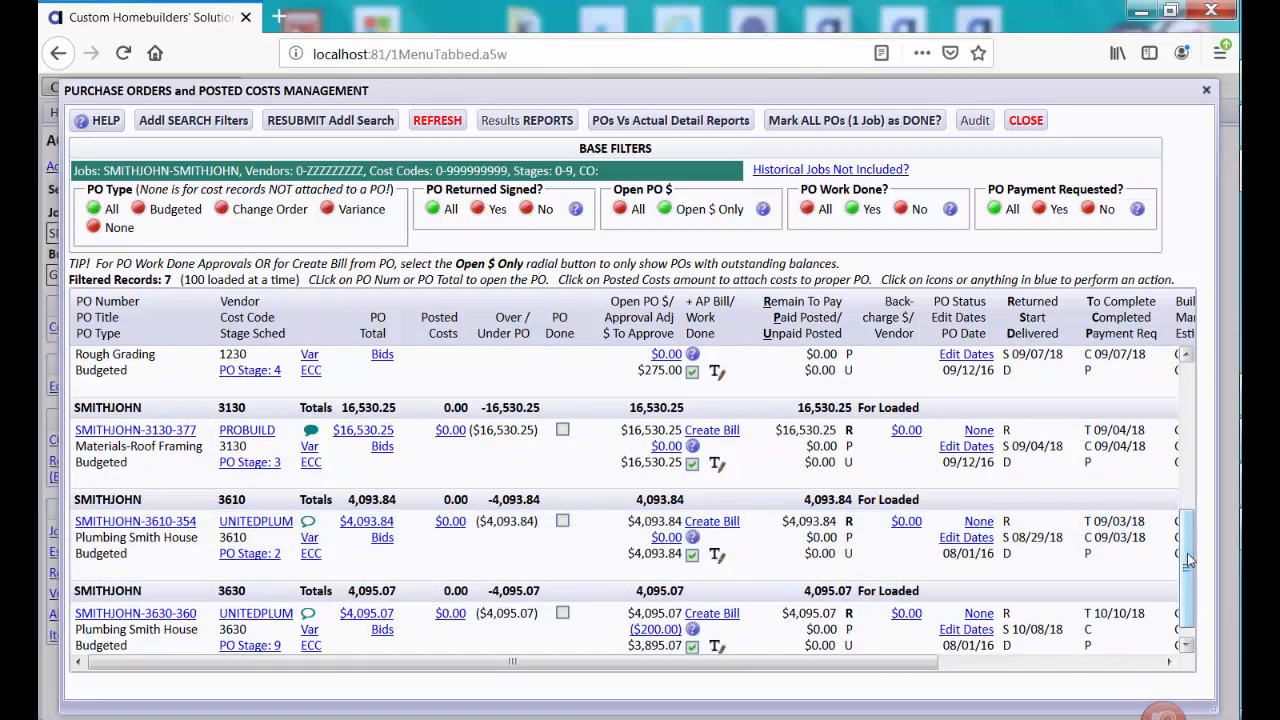
{"action": "scroll", "coordinate": [1160, 560], "scroll_direction": "down", "scroll_amount": 2}
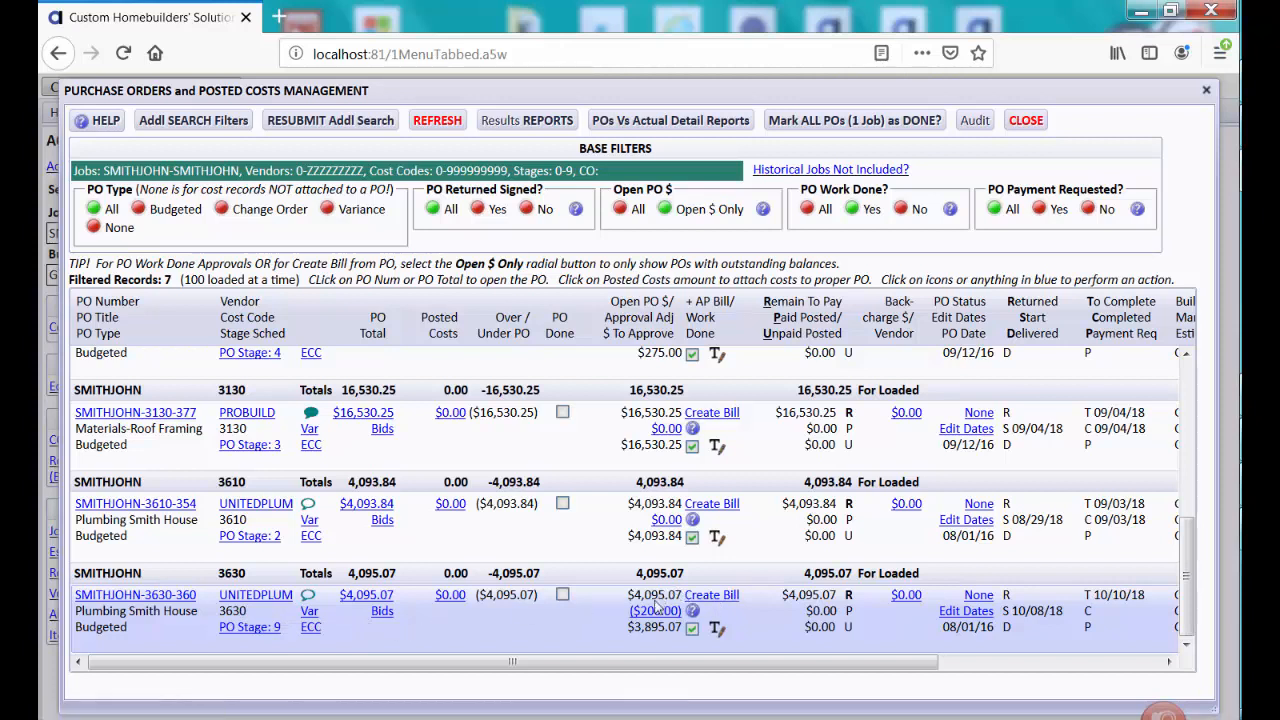
{"action": "left_click", "coordinate": [729, 596]}
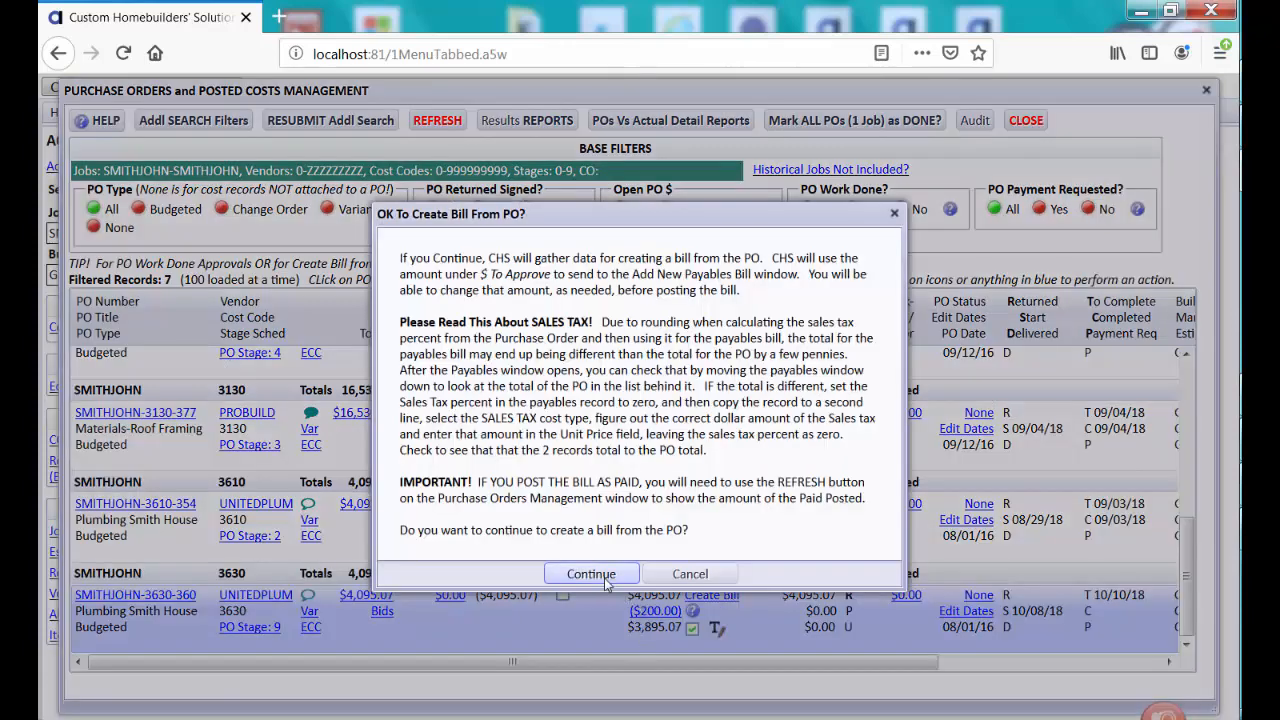
{"action": "left_click", "coordinate": [592, 575]}
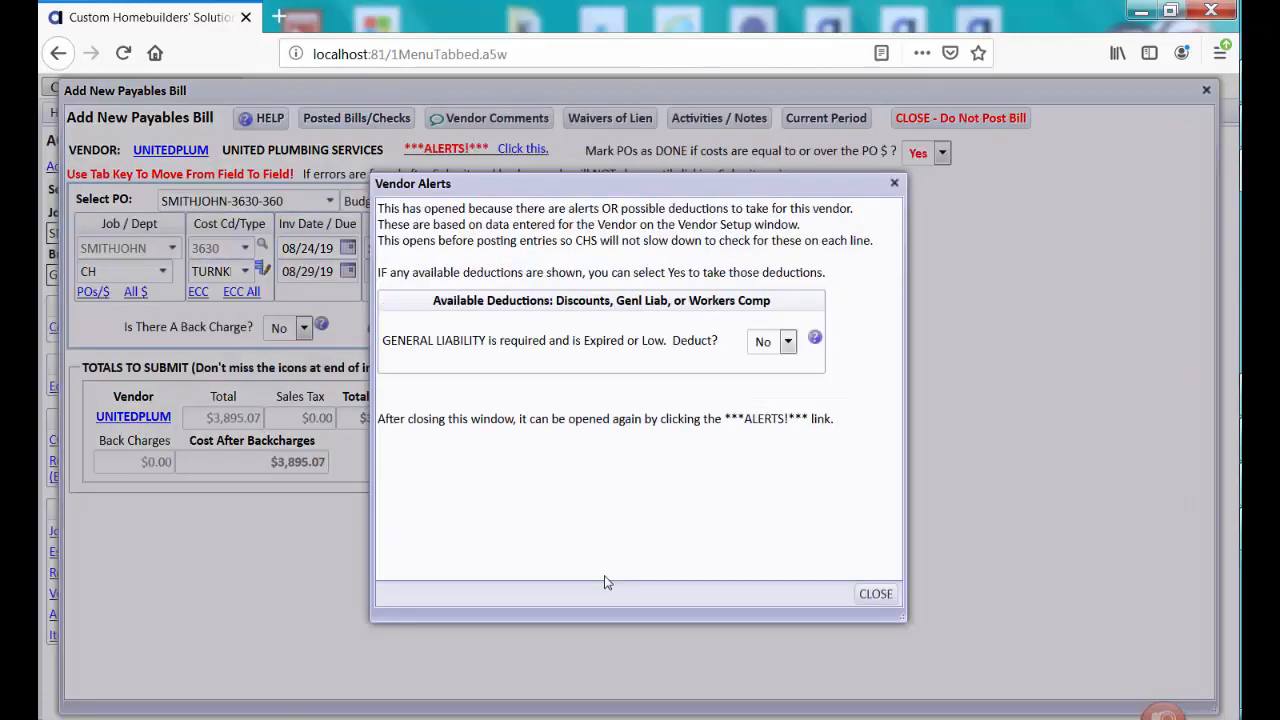
{"action": "left_click", "coordinate": [874, 594]}
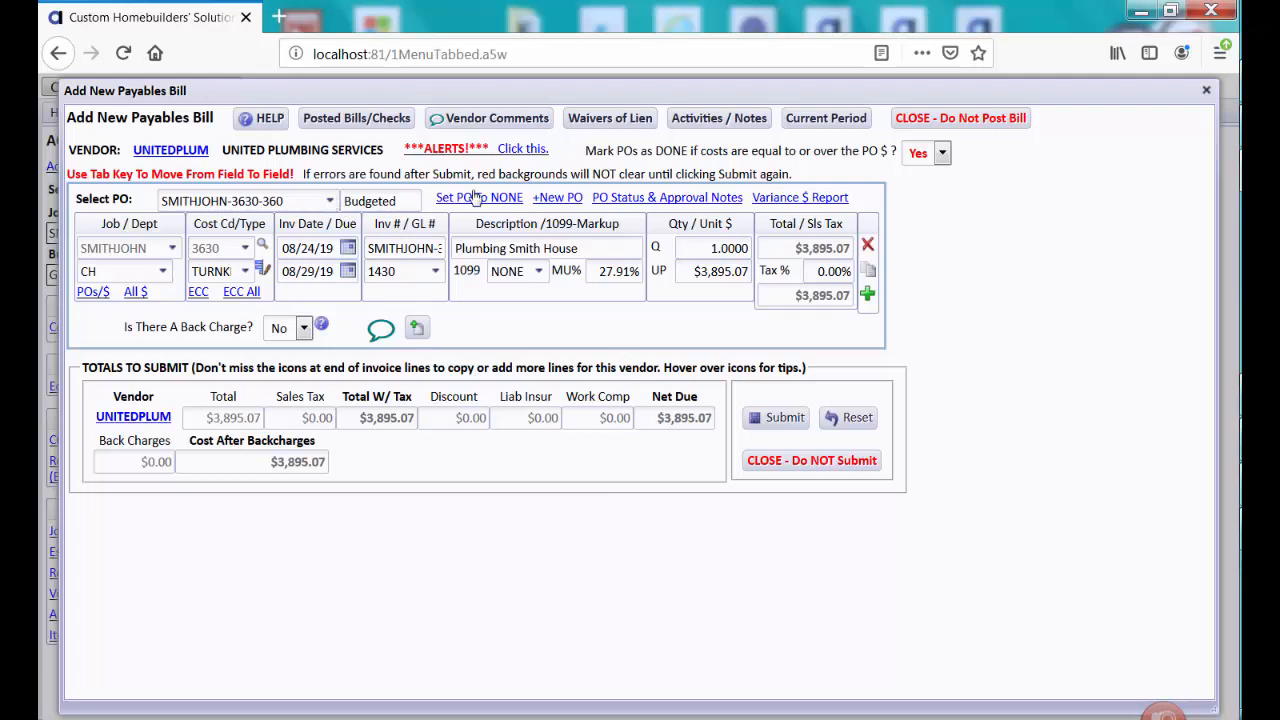
Review the cost code 3630 purchase order's status and approval notes, and post its bill as unpaid to pay later
{"action": "left_click", "coordinate": [656, 199]}
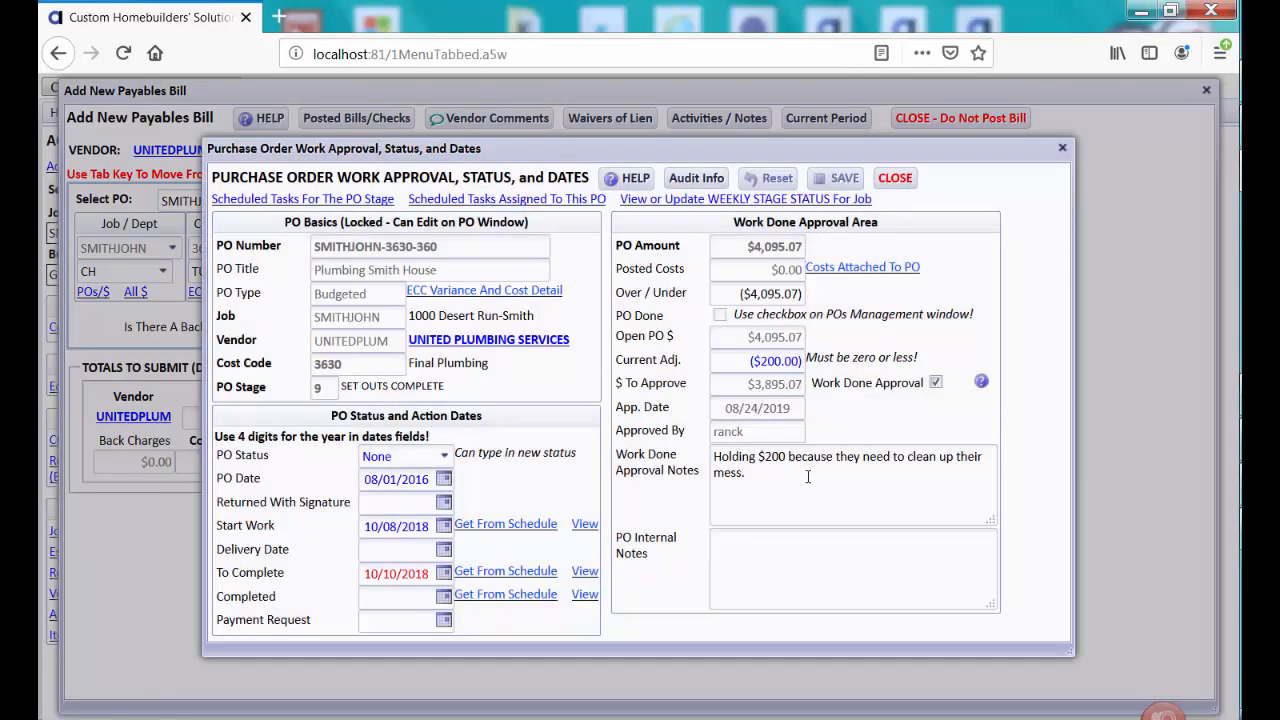
{"action": "left_click", "coordinate": [895, 179]}
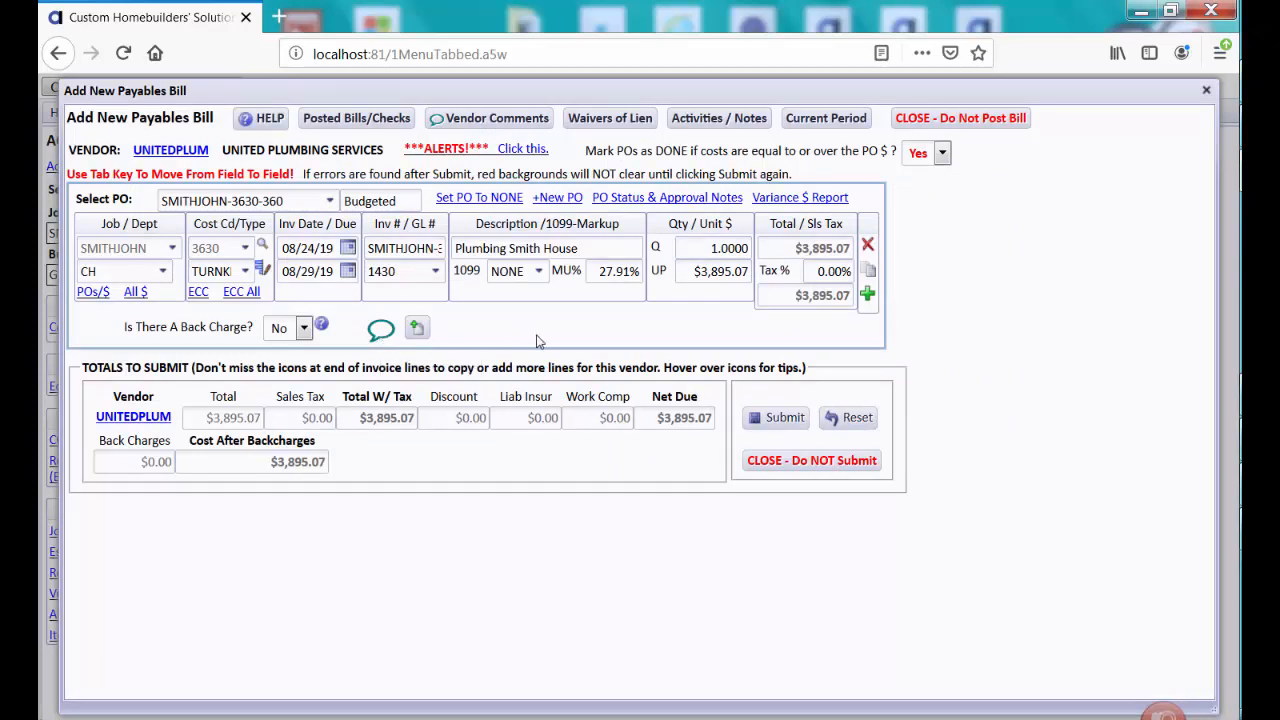
{"action": "left_click", "coordinate": [784, 418]}
{"action": "left_click", "coordinate": [461, 539]}
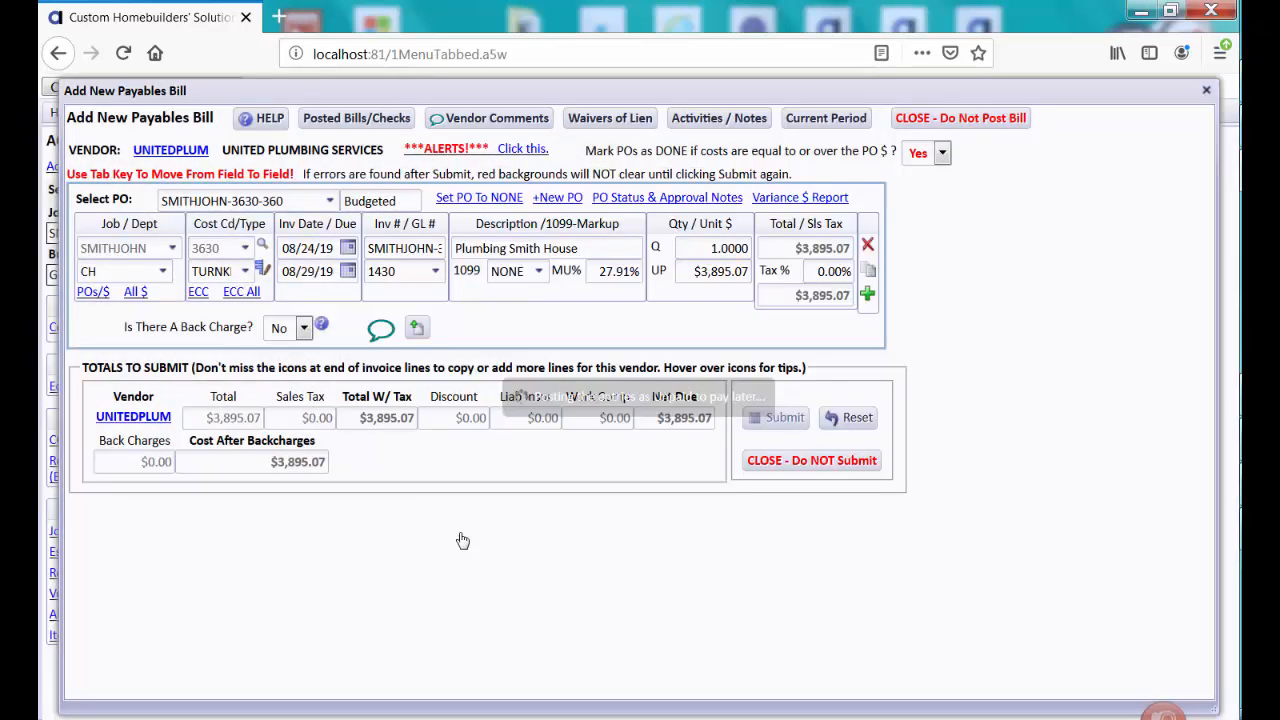
{"action": "left_click", "coordinate": [994, 116]}
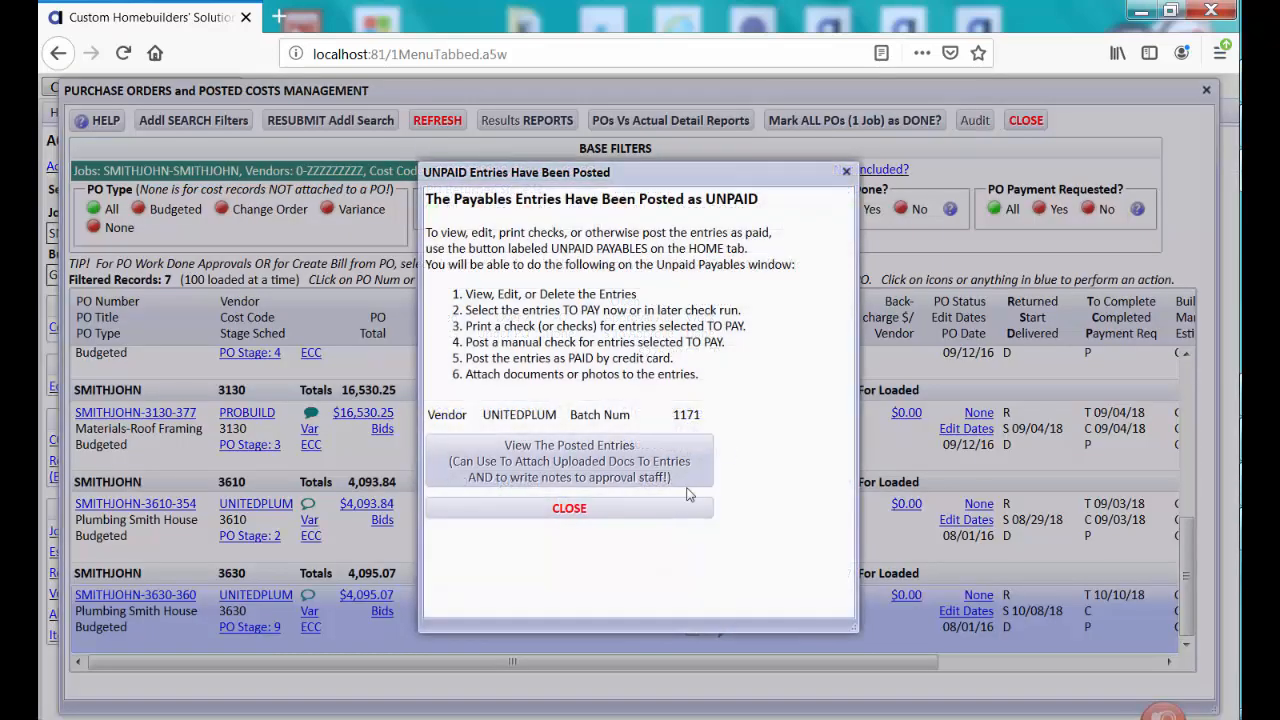
{"action": "left_click", "coordinate": [676, 508]}
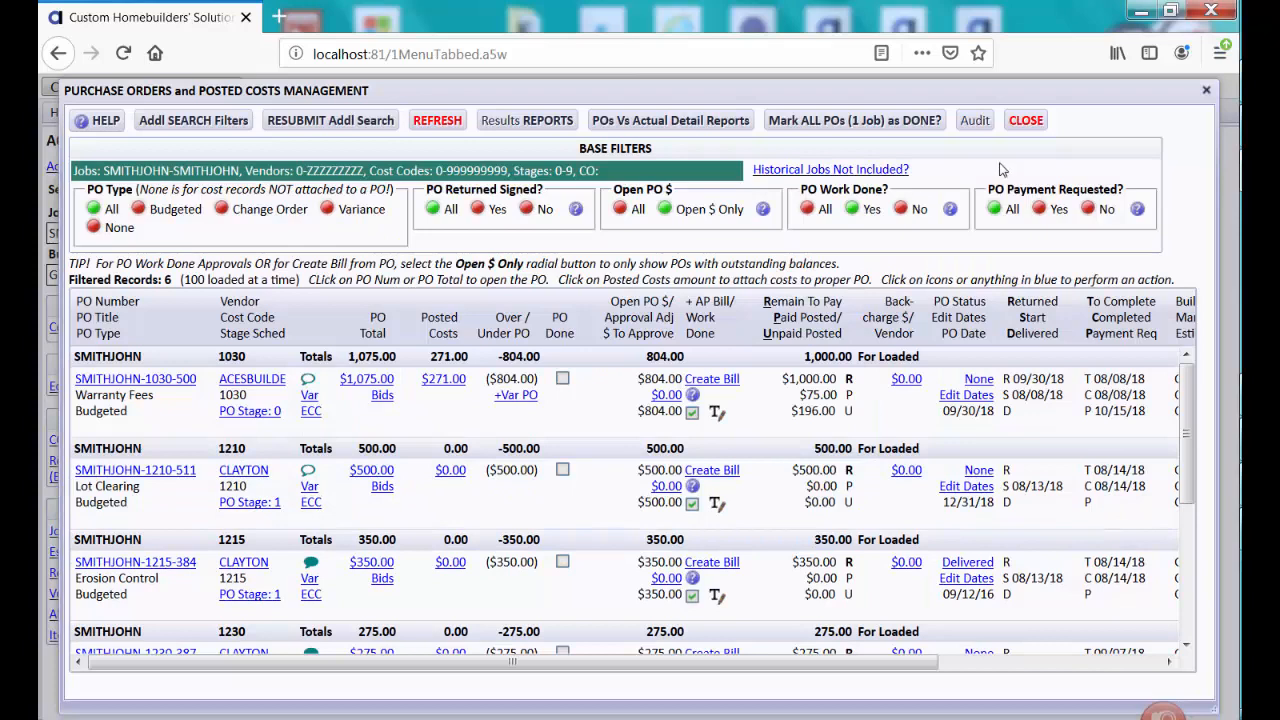
Leave purchase order management and open the job's unpaid posted job costs for approval, covering all vendors
{"action": "left_click", "coordinate": [1022, 121]}
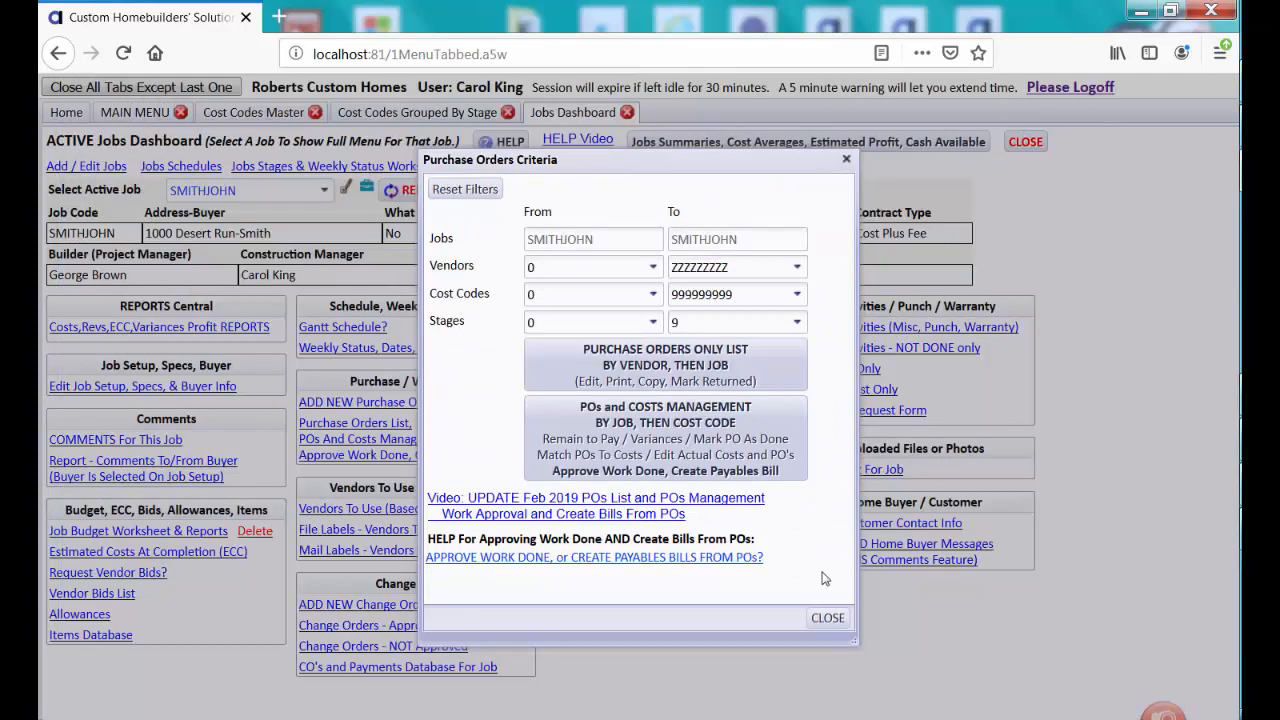
{"action": "left_click", "coordinate": [828, 617]}
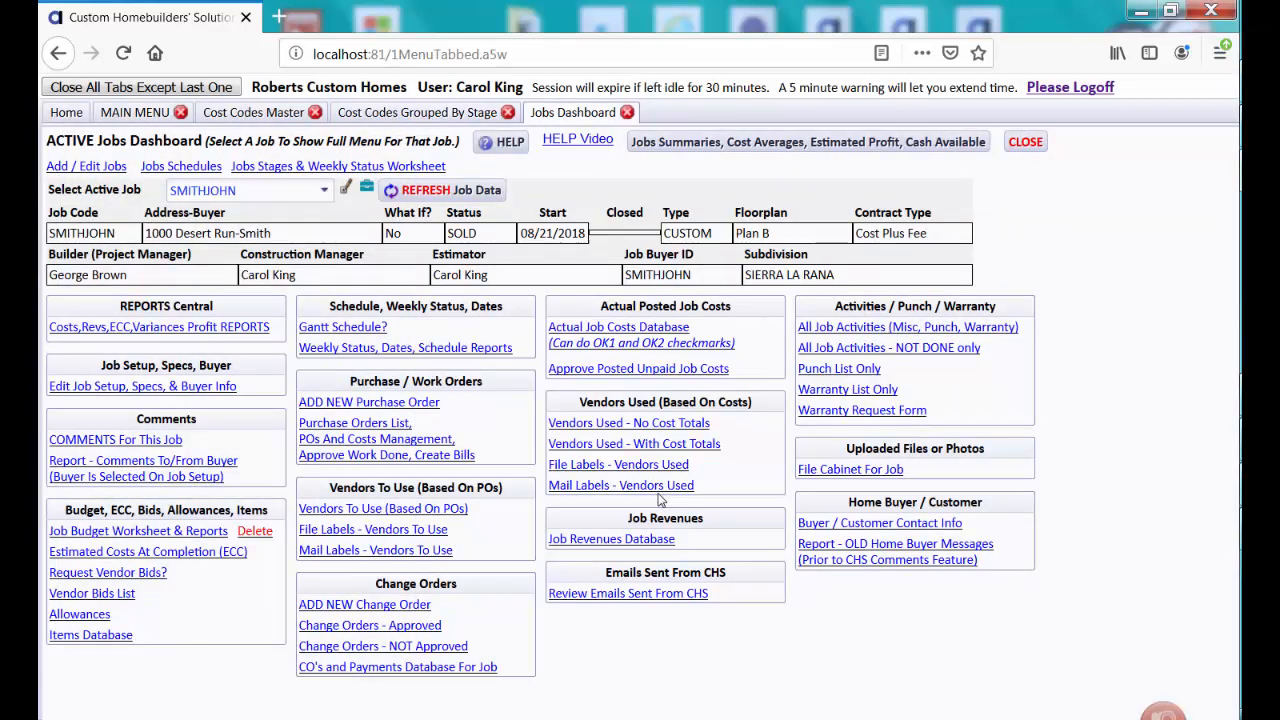
{"action": "left_click", "coordinate": [645, 369]}
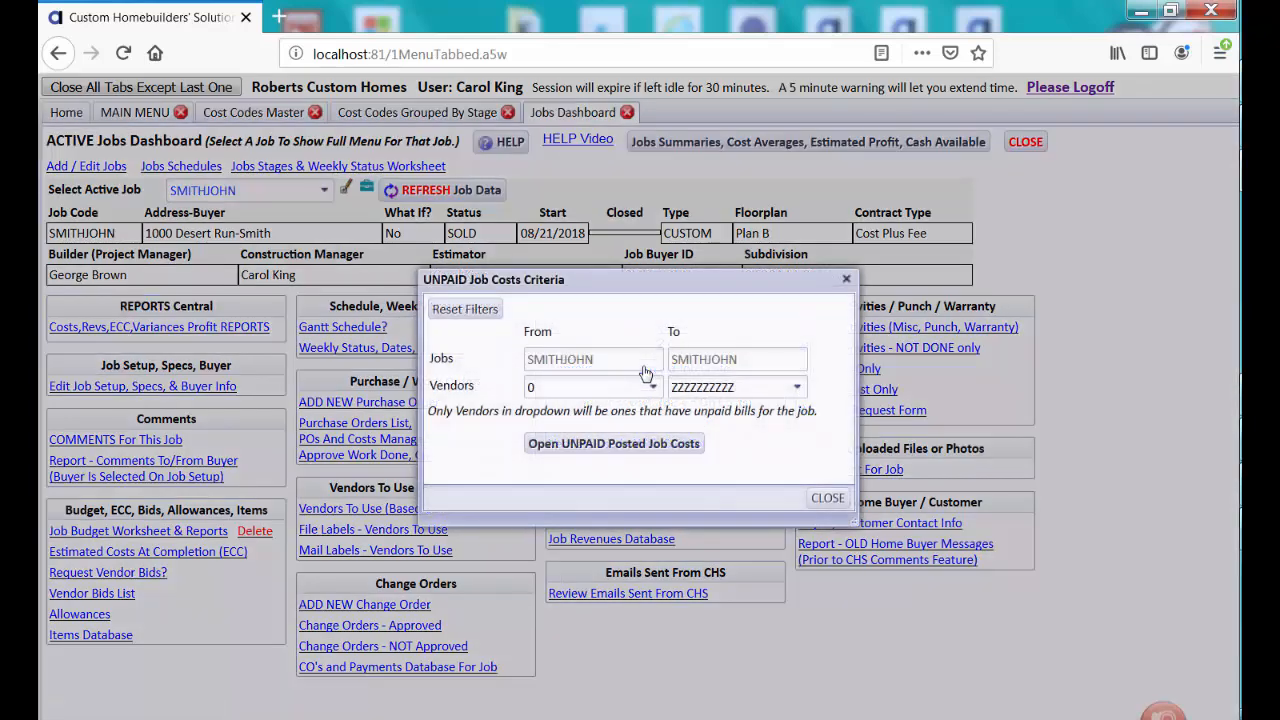
{"action": "left_click", "coordinate": [630, 445]}
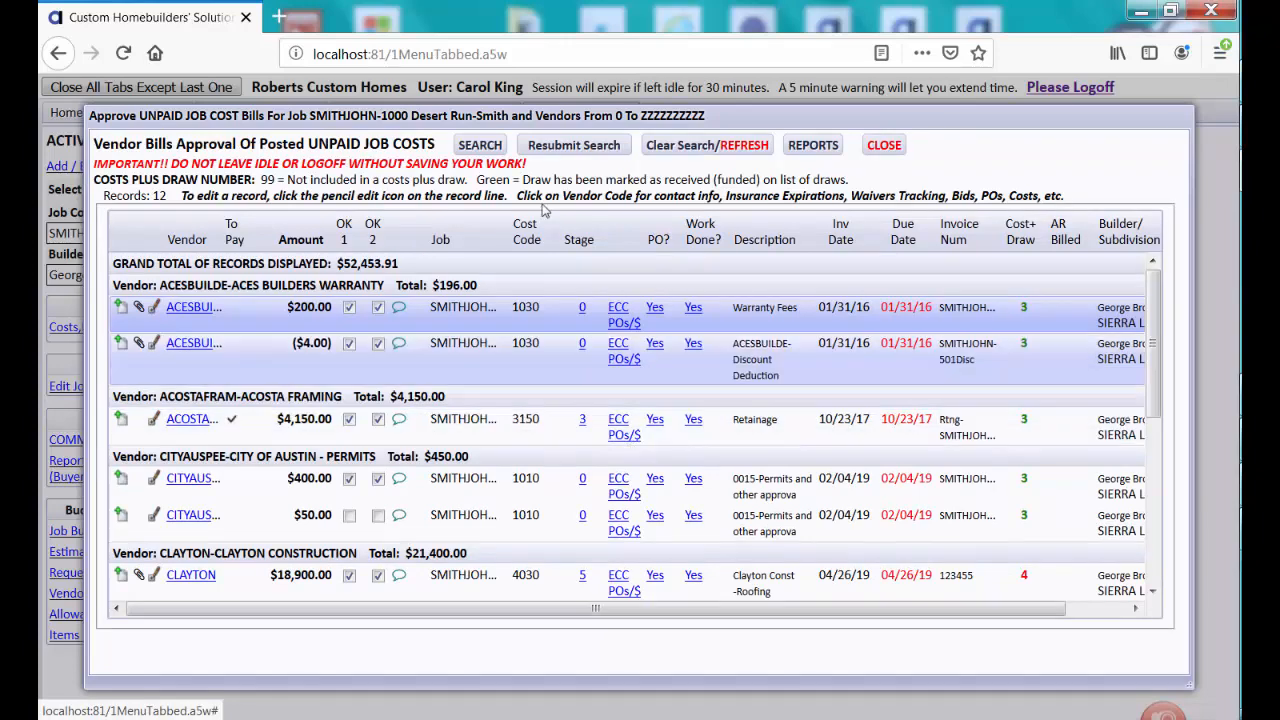
Look over the unpaid bill search options and check the work done approval details of the cost code 3630 United Plumbing bill
{"action": "left_click", "coordinate": [481, 145]}
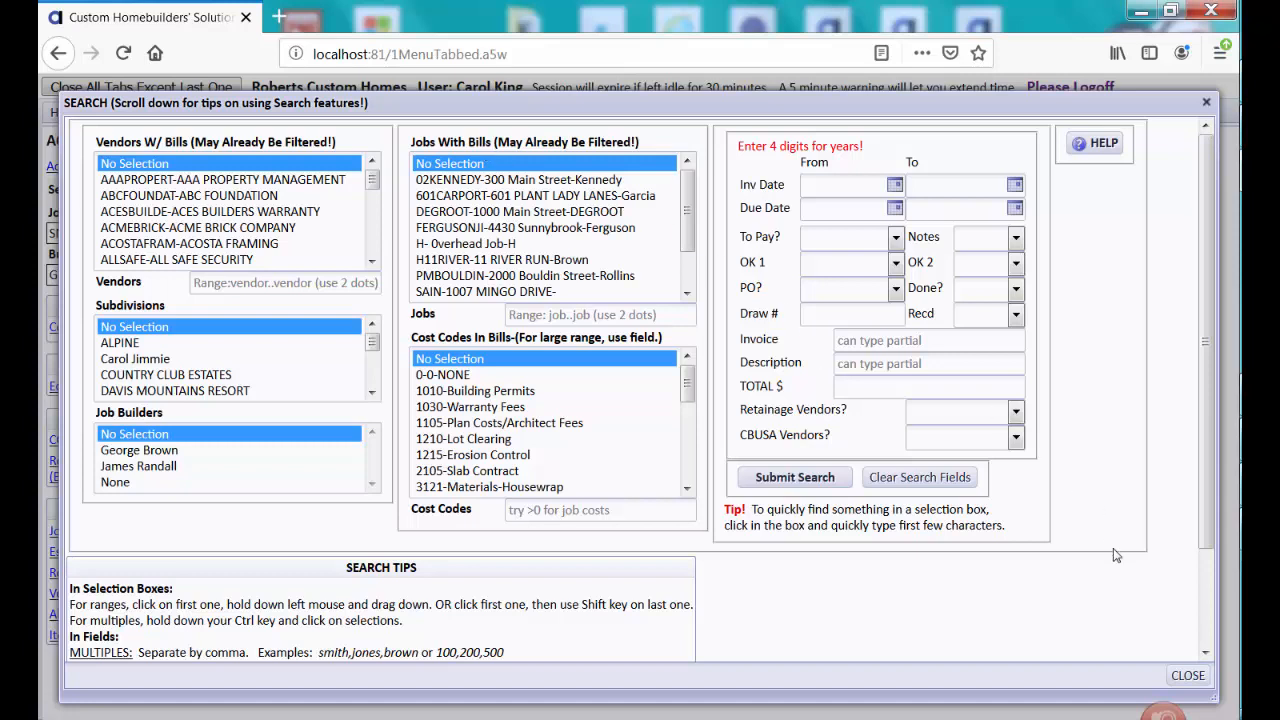
{"action": "left_click", "coordinate": [1188, 675]}
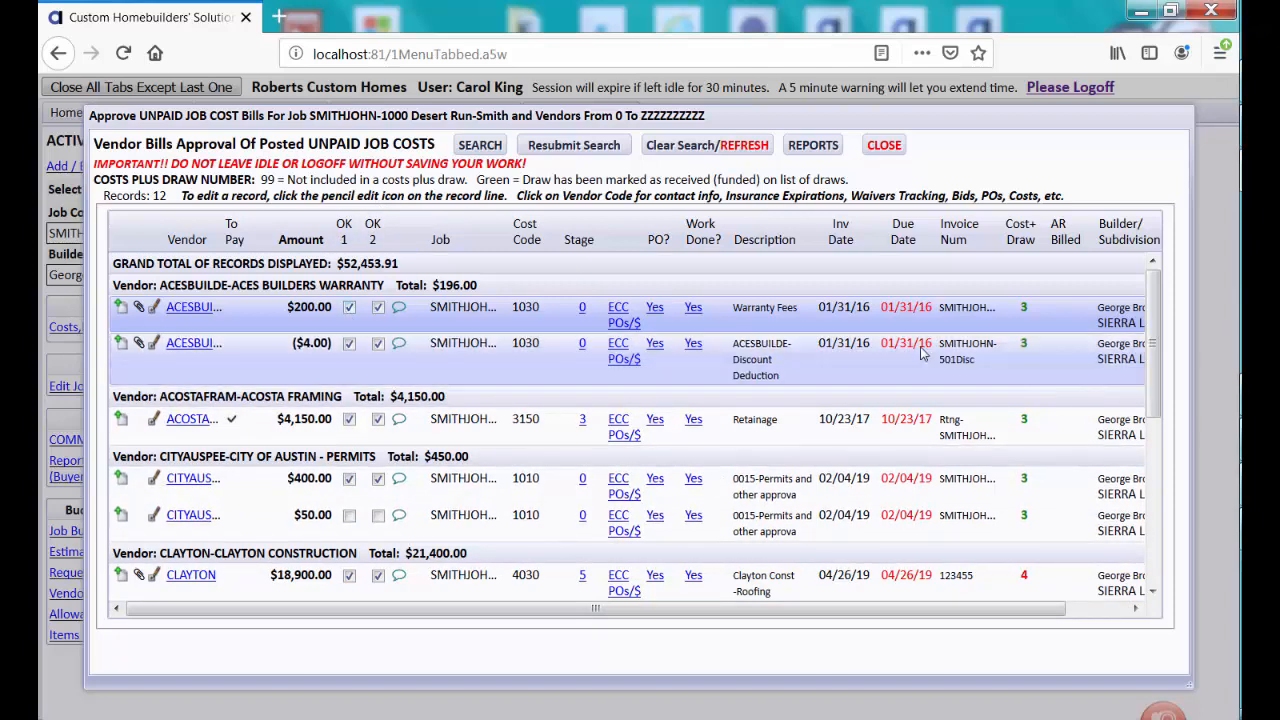
{"action": "left_click_drag", "start_coordinate": [1157, 344], "coordinate": [1161, 548]}
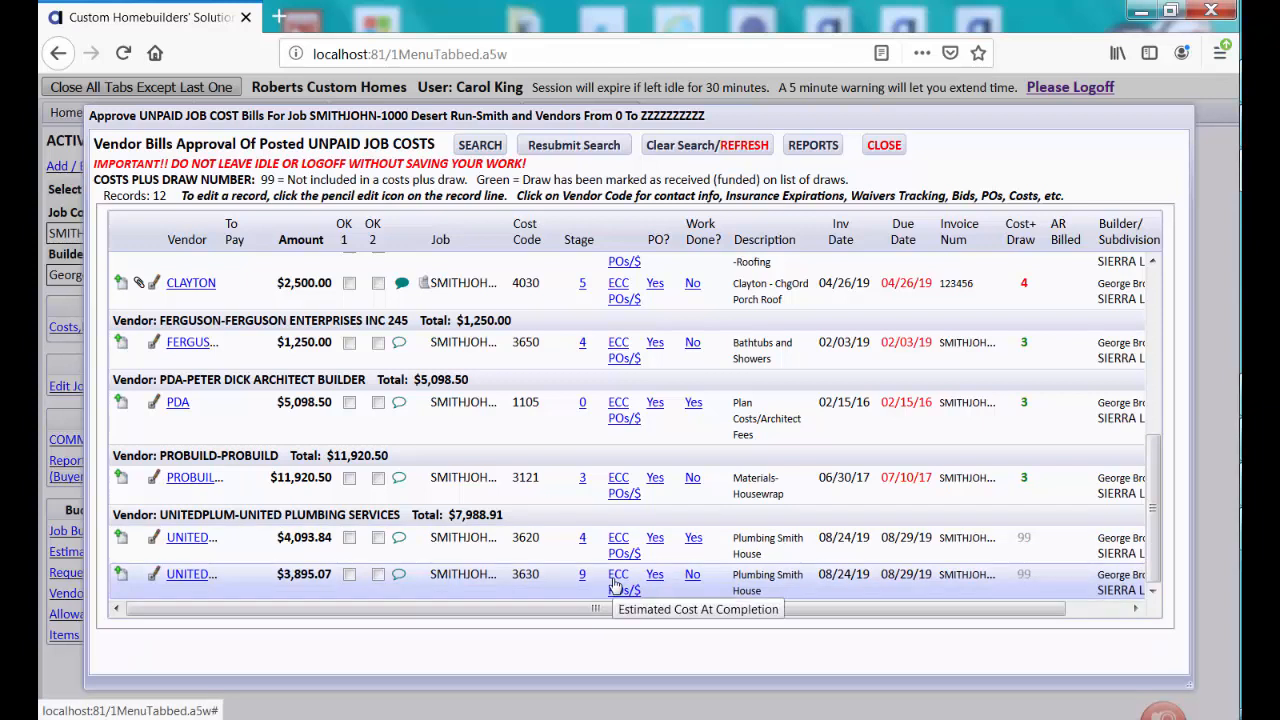
{"action": "left_click", "coordinate": [693, 575]}
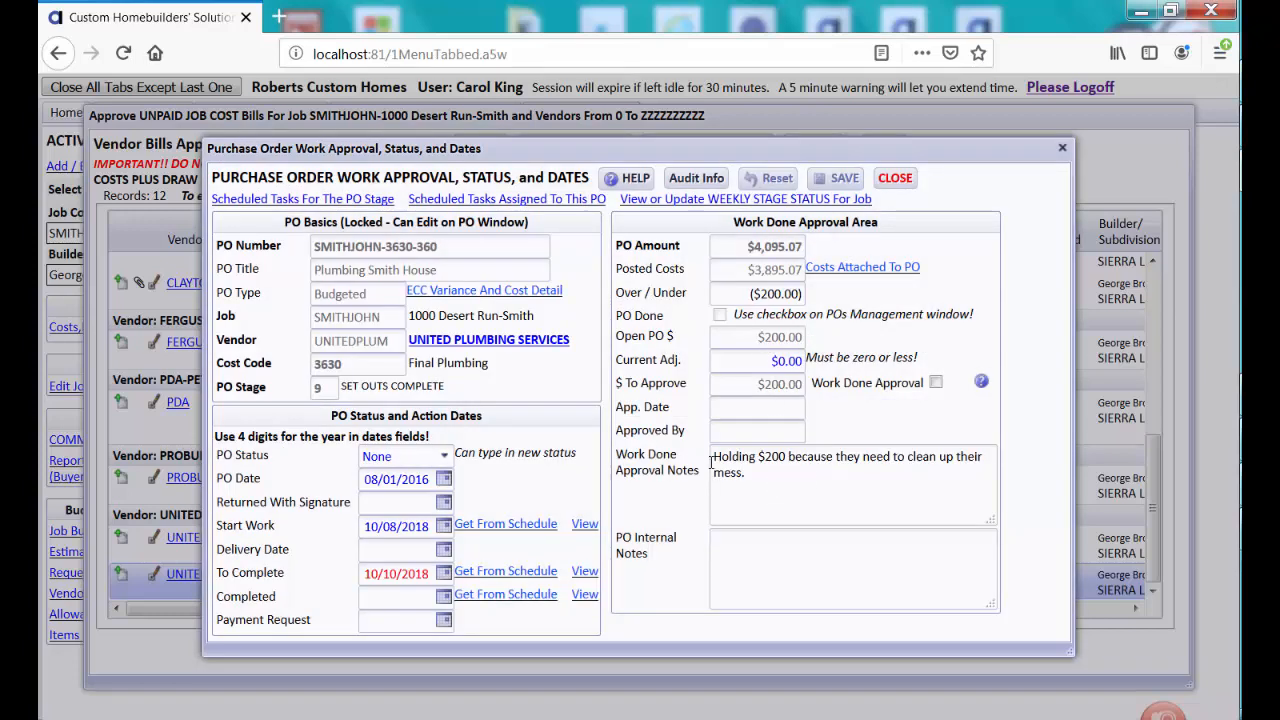
{"action": "left_click", "coordinate": [895, 178]}
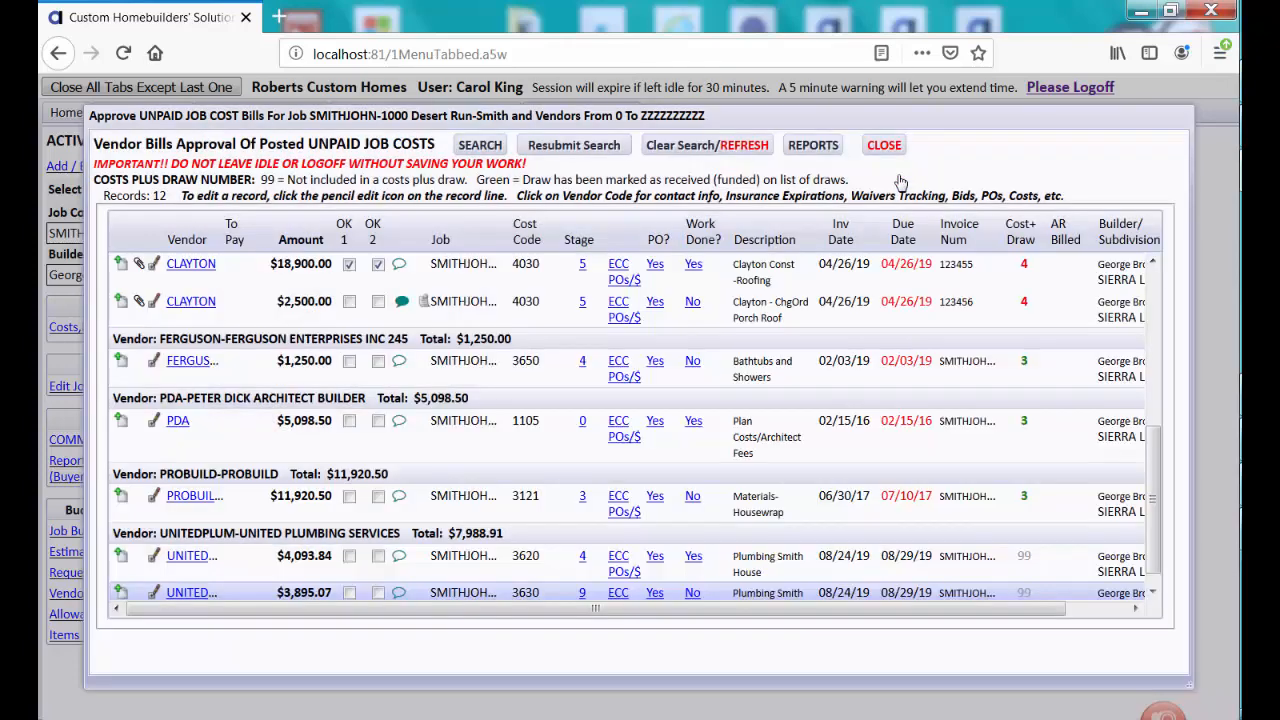
Mark OK 1 on the cost code 3630 and 3620 United Plumbing bills, save the check marks, and return to the jobs dashboard
{"action": "left_click", "coordinate": [349, 593]}
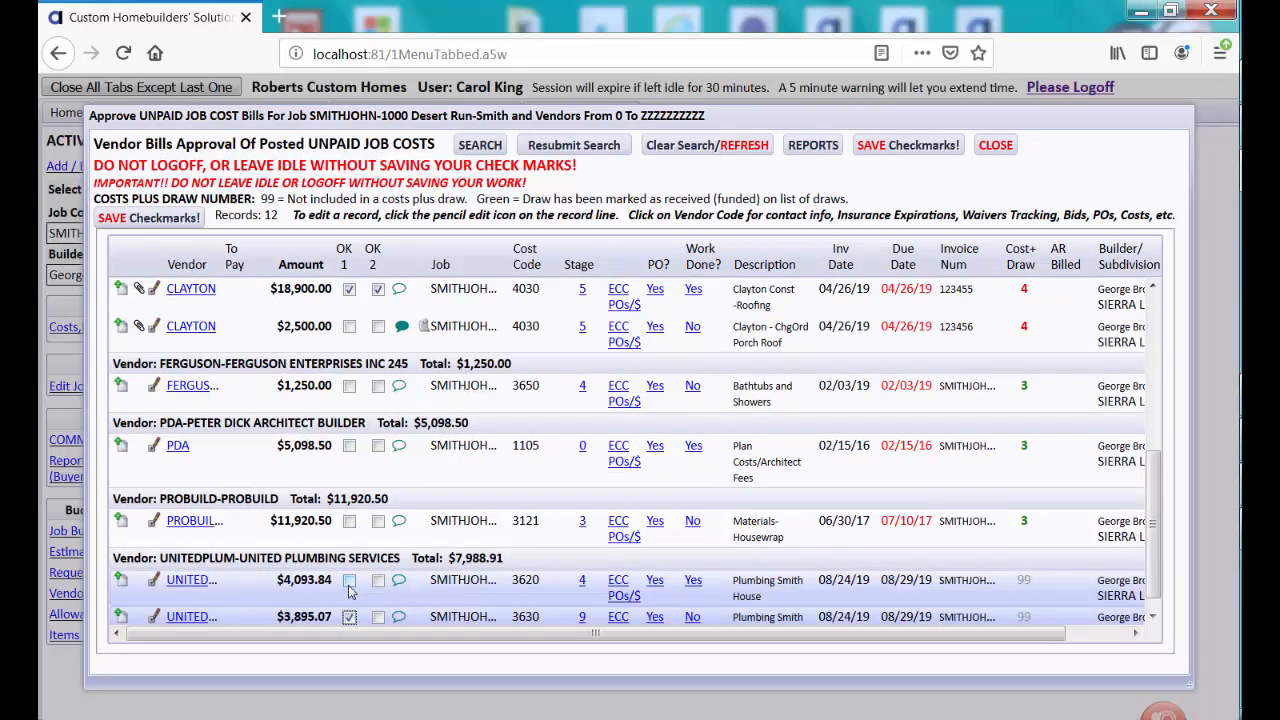
{"action": "left_click", "coordinate": [349, 584]}
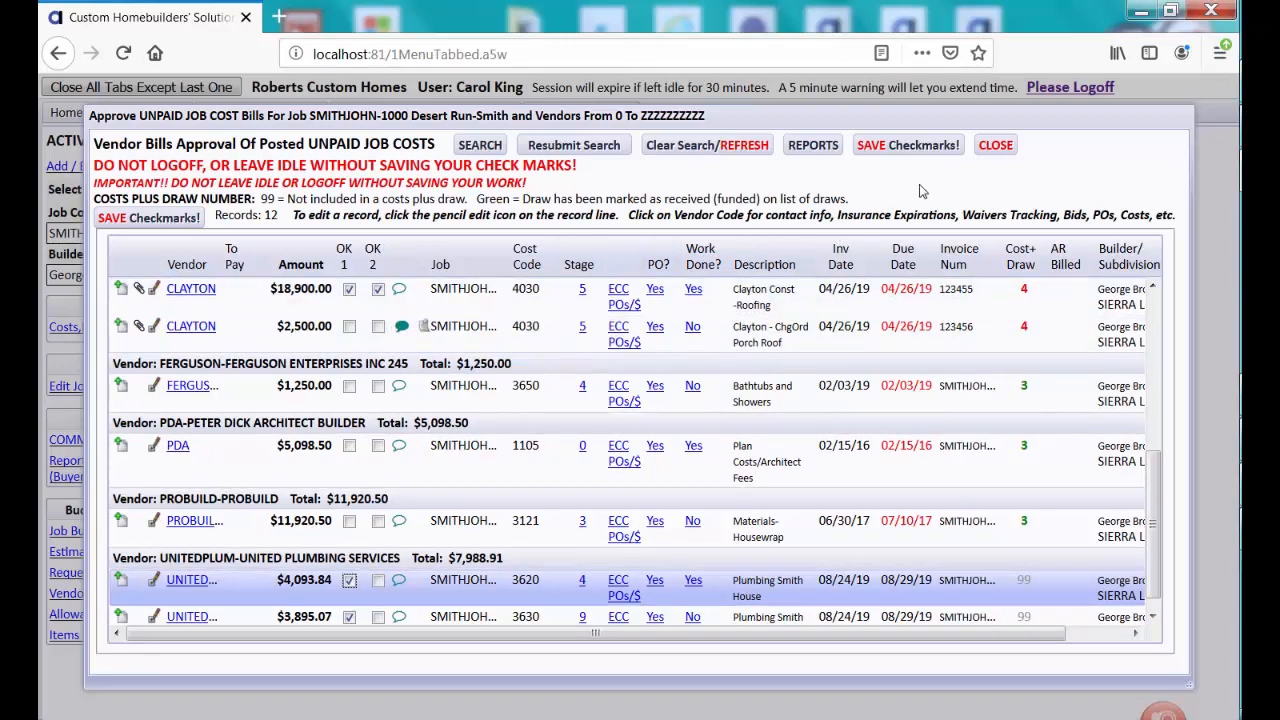
{"action": "left_click", "coordinate": [996, 146]}
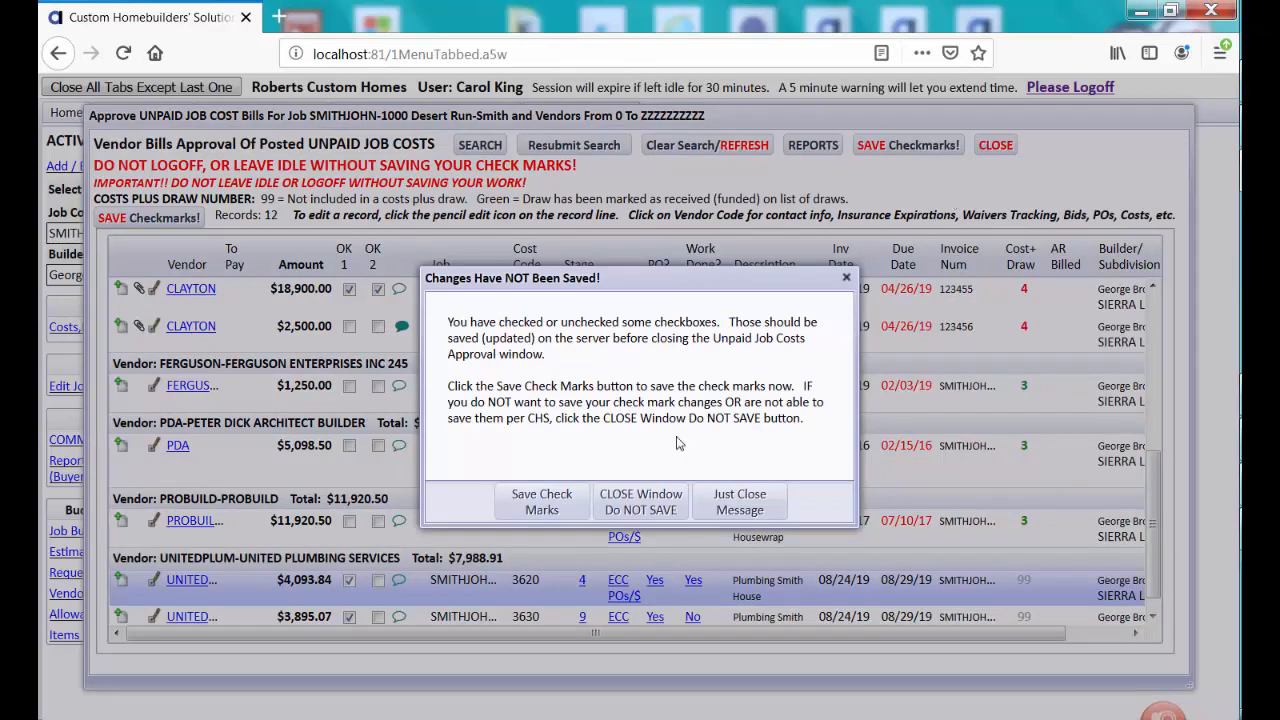
{"action": "left_click", "coordinate": [549, 511]}
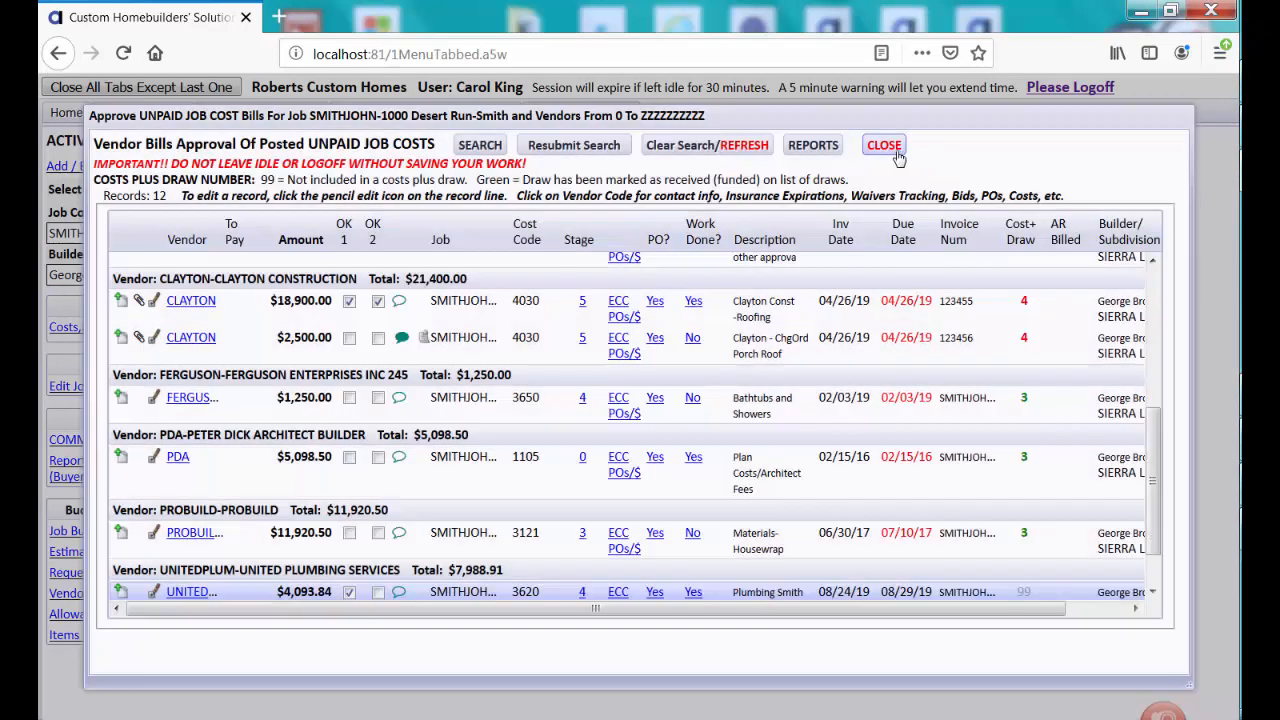
{"action": "left_click", "coordinate": [896, 151]}
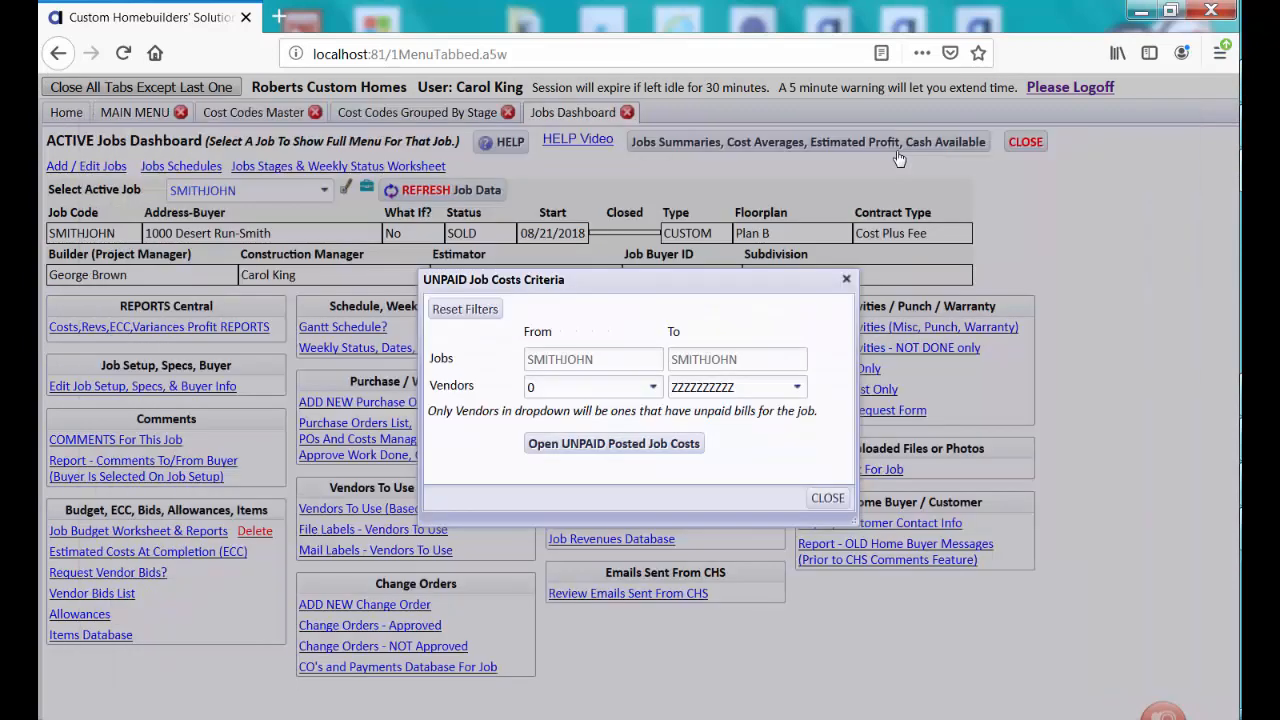
{"action": "left_click", "coordinate": [827, 498]}
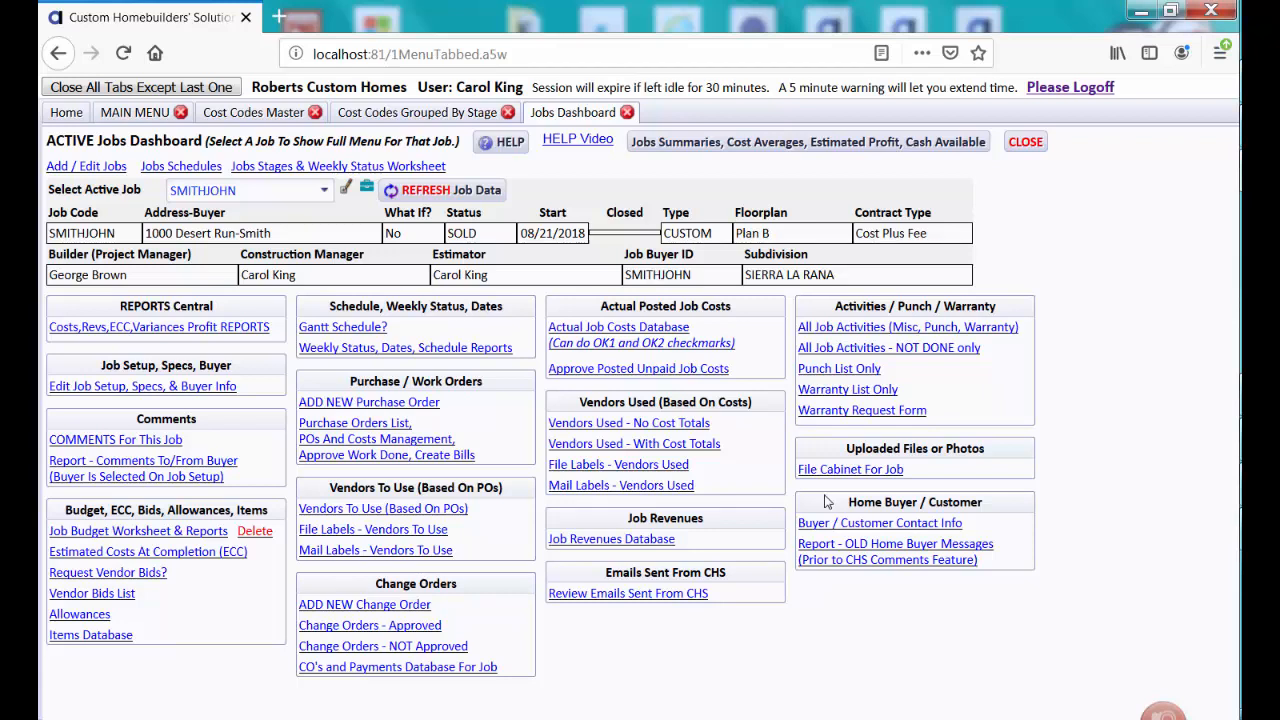